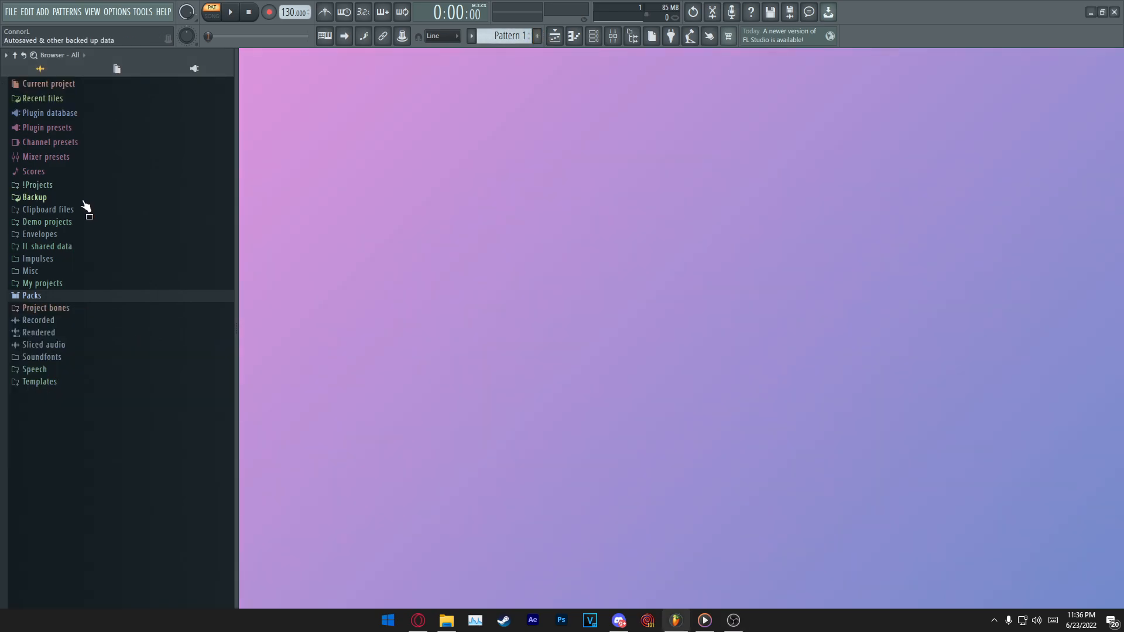
Select the Backup folder in the file browser.
left_click(83, 201)
right_click(55, 207)
left_click(100, 210)
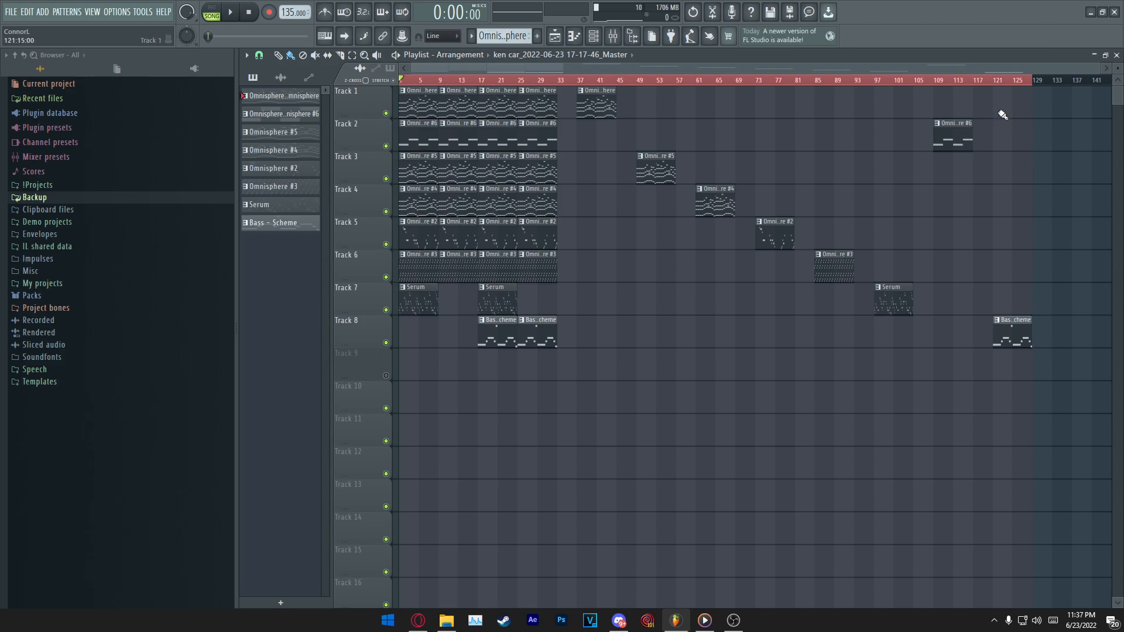
Clear the selection of all playlist clips and open the first Omnisphere pattern clip on Track 1 in the channel rack.
key("ctrl+a")
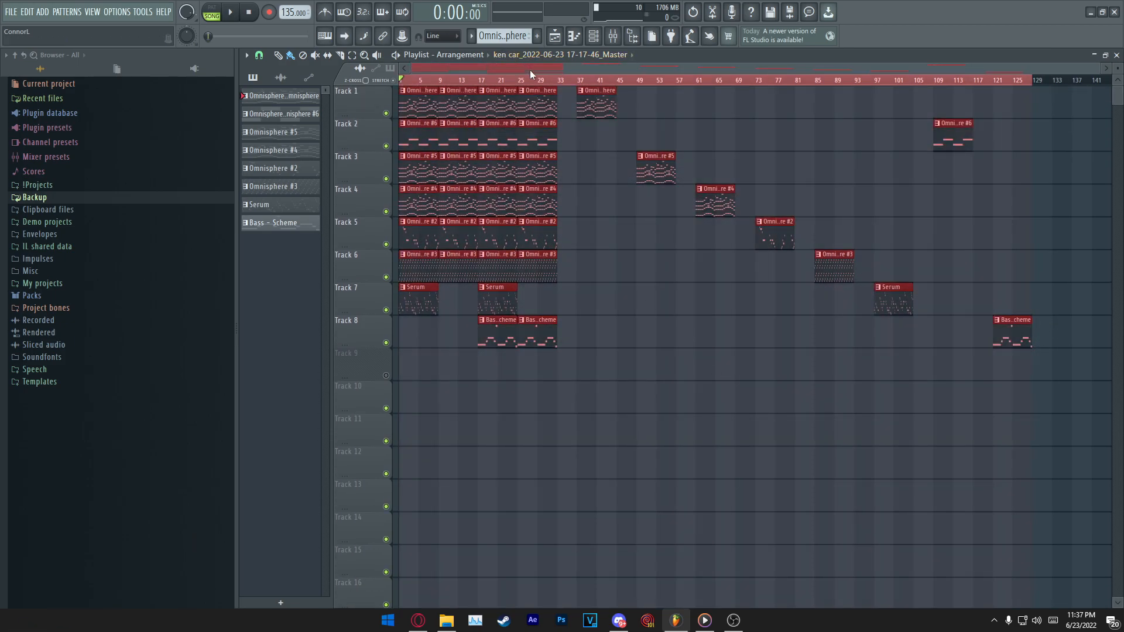
scroll(532, 72, "up", 5)
left_click_drag(554, 71, 298, 124)
scroll(511, 84, "down", 4)
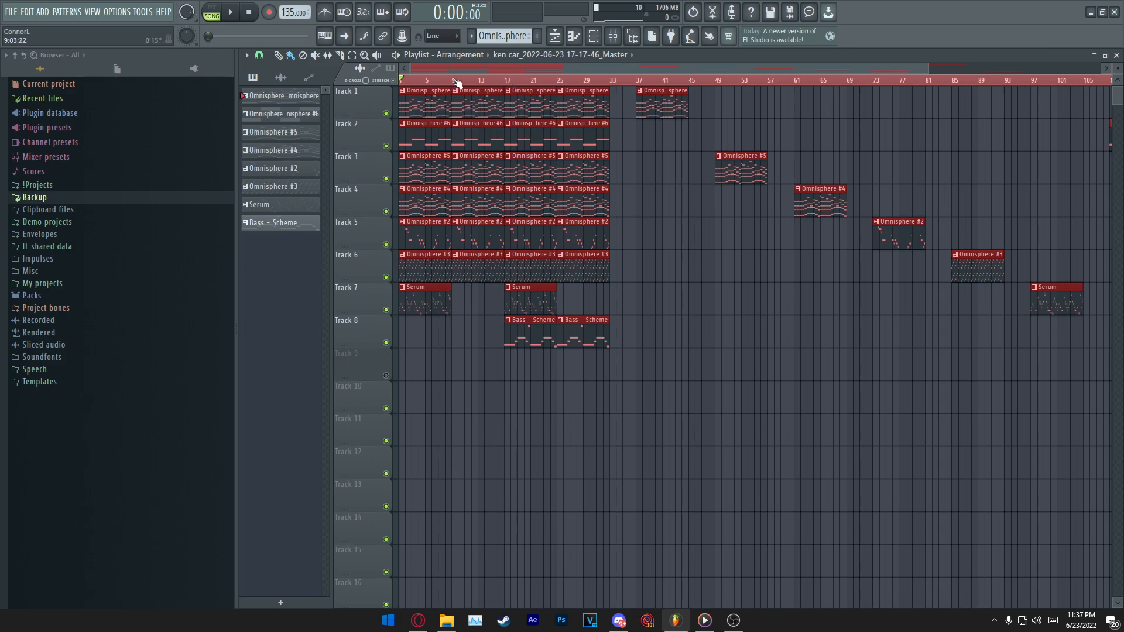
scroll(459, 83, "up", 4)
left_click_drag(474, 70, 417, 88)
key("ctrl+d")
double_click(417, 107)
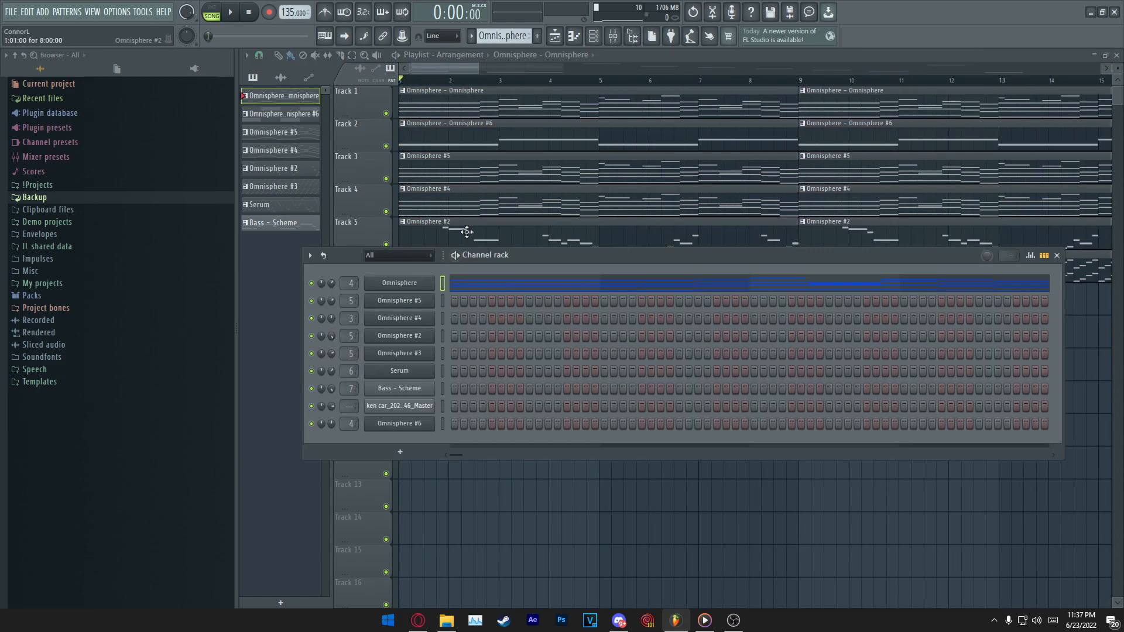
View the Omnisphere channel's synth patch, close it, and open the channel's notes in the piano roll.
left_click(425, 284)
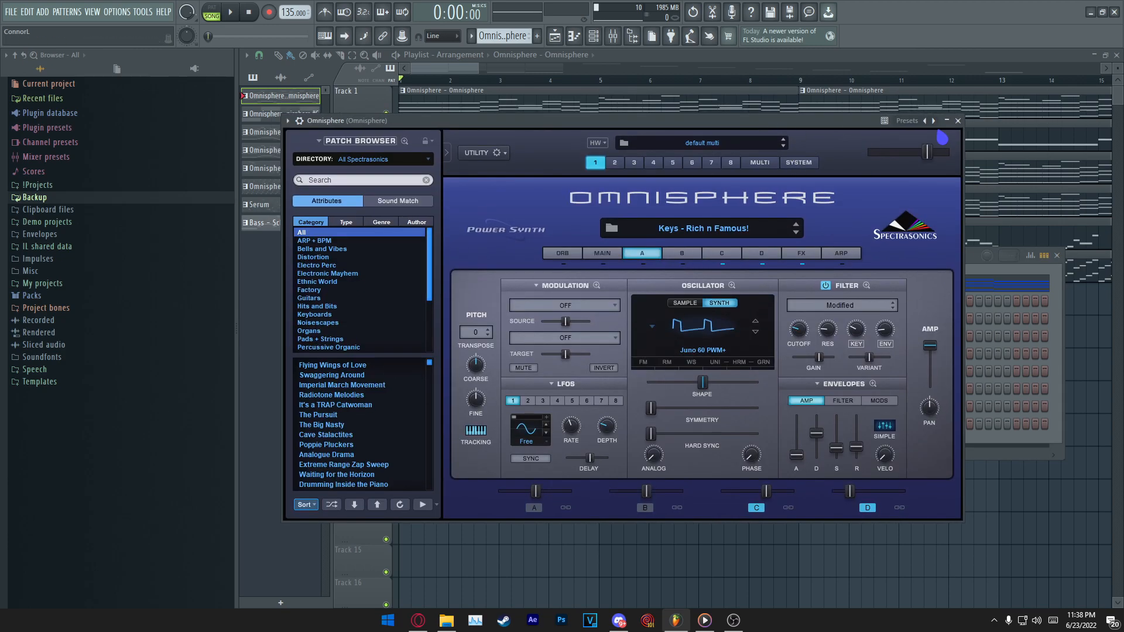
left_click(955, 121)
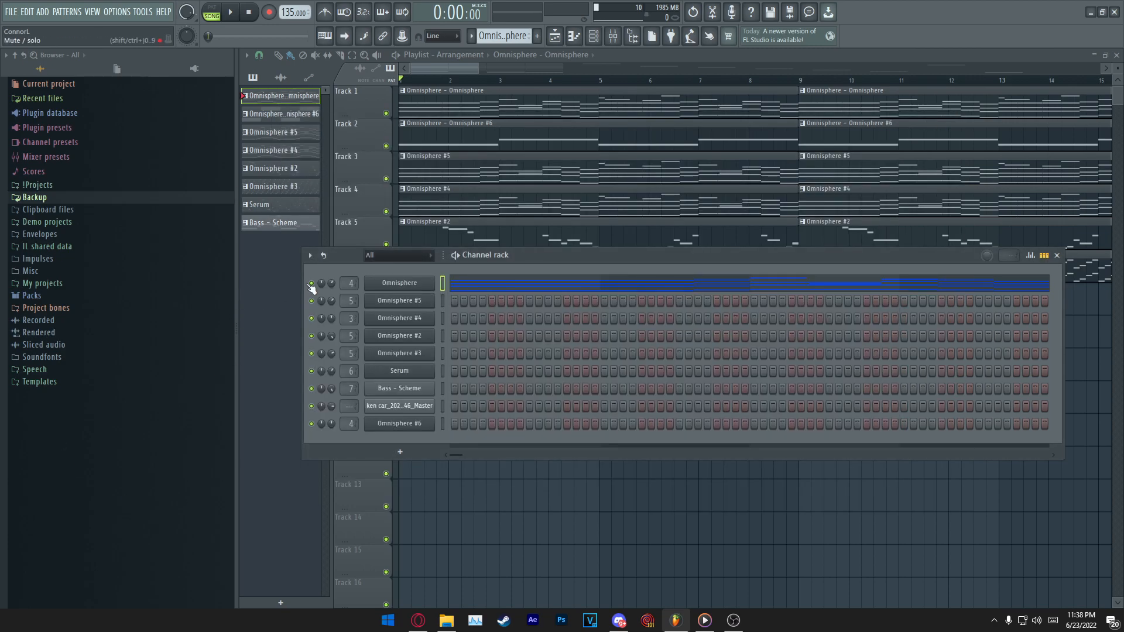
left_click(532, 289)
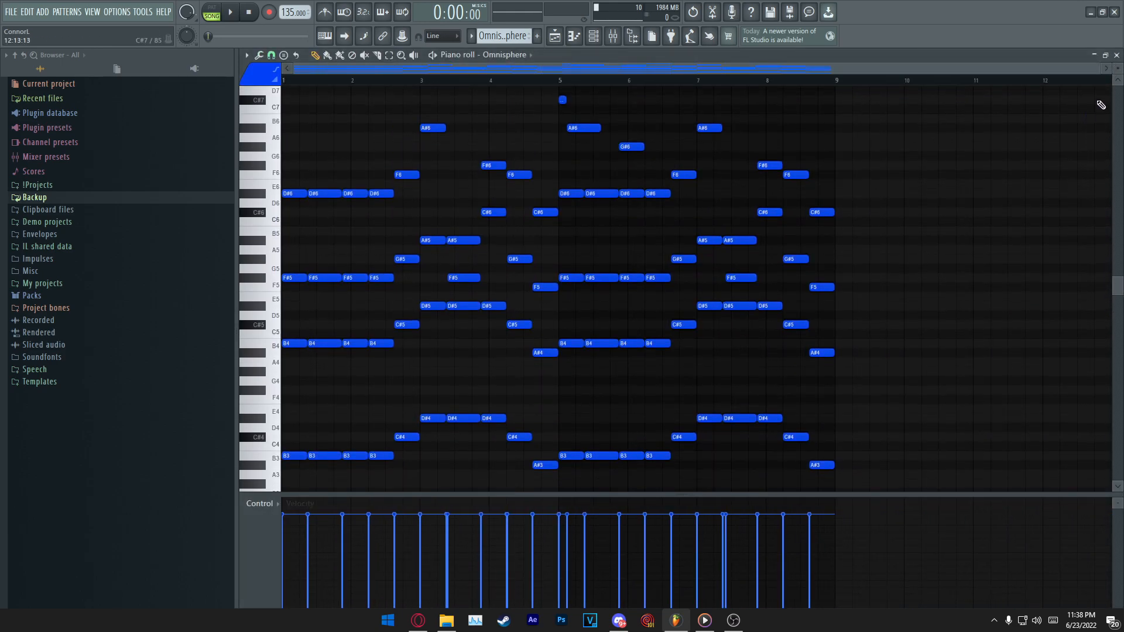
Examine the chord and melody notes of the Omnisphere pattern from the lowest to the highest octave.
scroll(858, 215, "up", 1)
scroll(858, 216, "down", 1)
scroll(848, 215, "down", 1)
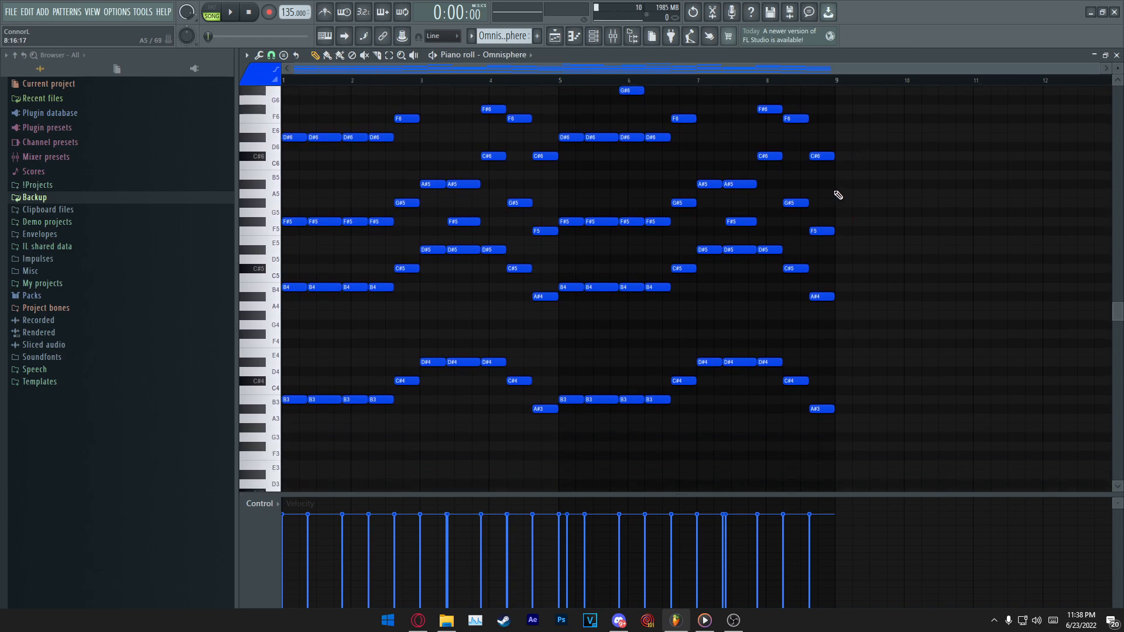
scroll(612, 168, "up", 3)
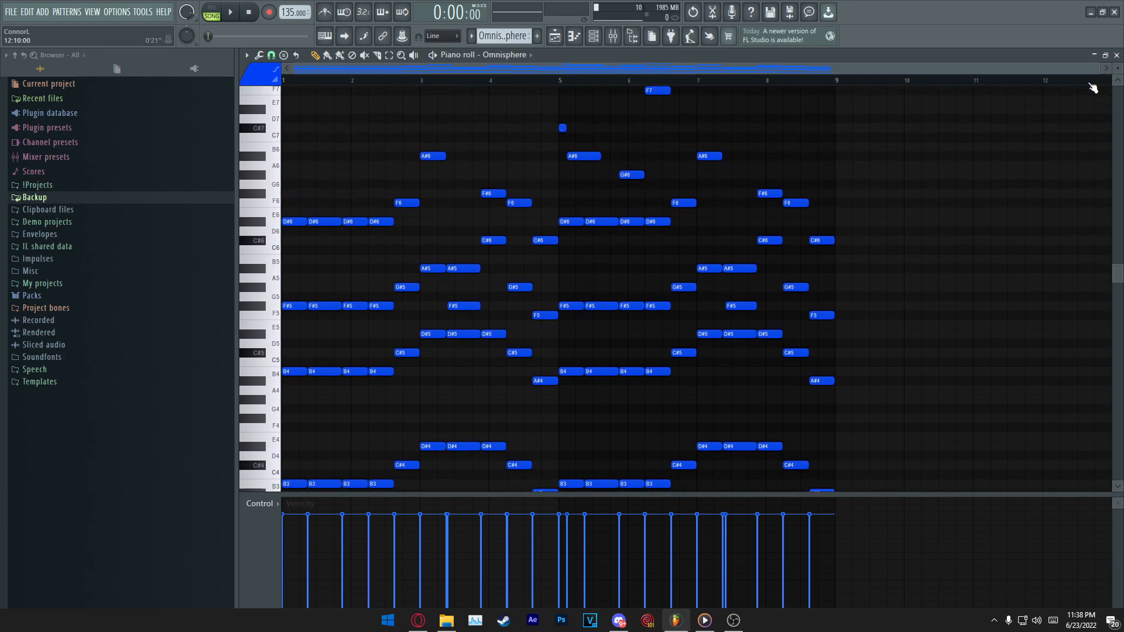
left_click_drag(1116, 67, 1116, 72)
left_click_drag(690, 498, 691, 504)
left_click_drag(342, 112, 1012, 506)
left_click(1008, 491, "ctrl")
left_click_drag(912, 88, 308, 408)
left_click(312, 413, "ctrl")
scroll(469, 414, "up", 2)
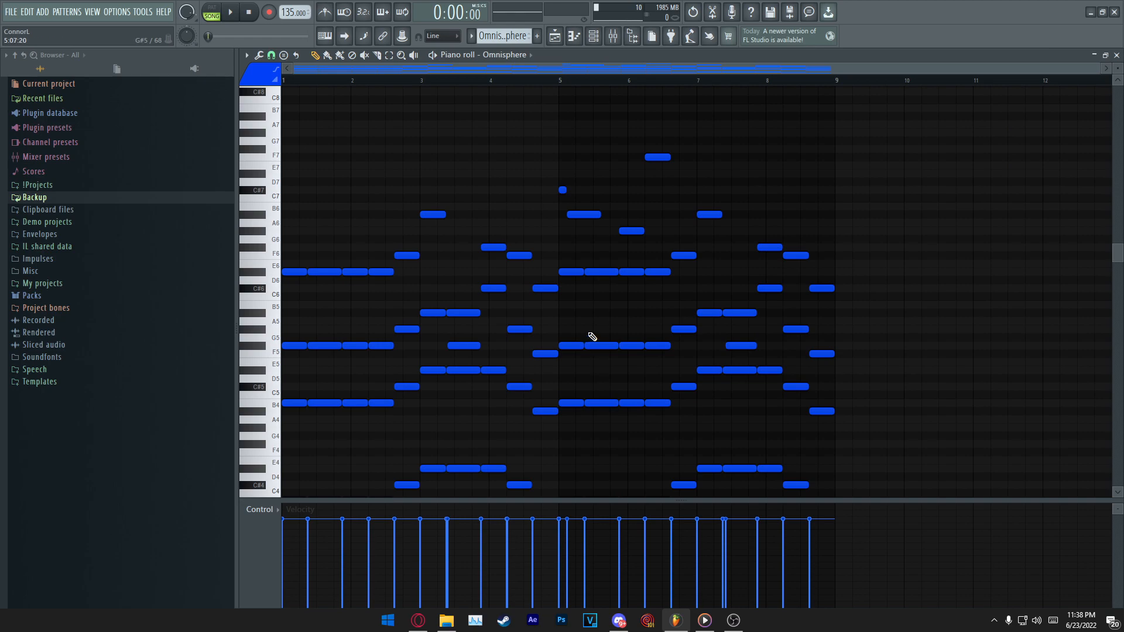
scroll(593, 337, "down", 3)
scroll(468, 252, "up", 3)
scroll(527, 228, "down", 4)
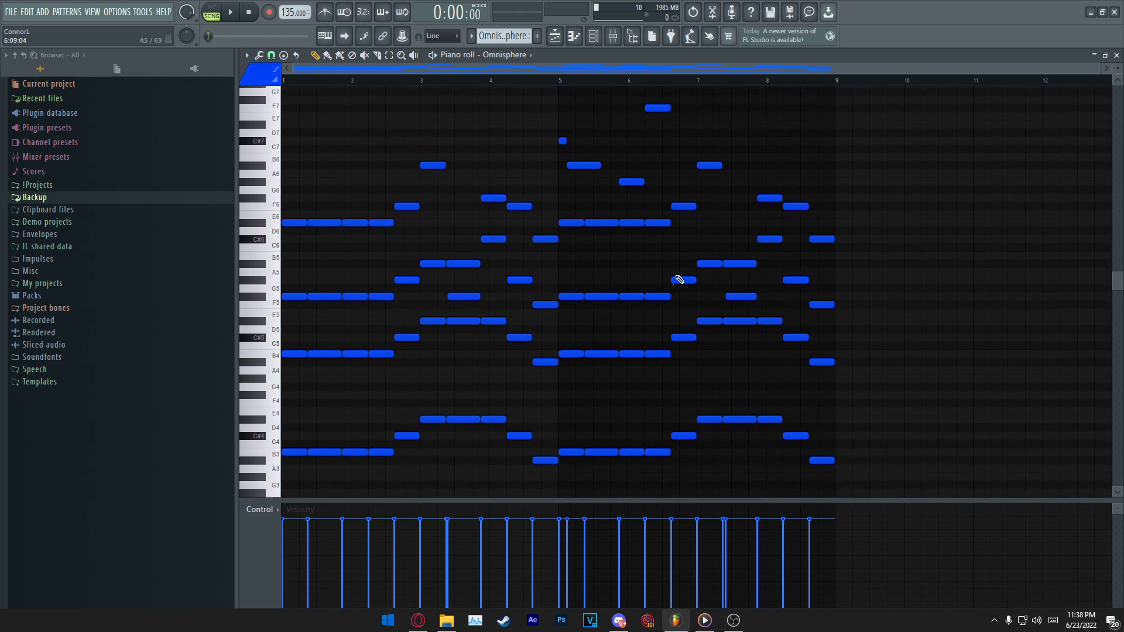
scroll(664, 275, "down", 3)
left_click_drag(807, 367, 292, 442)
left_click_drag(855, 325, 40, 517)
left_click(702, 415, "ctrl")
scroll(763, 353, "up", 2)
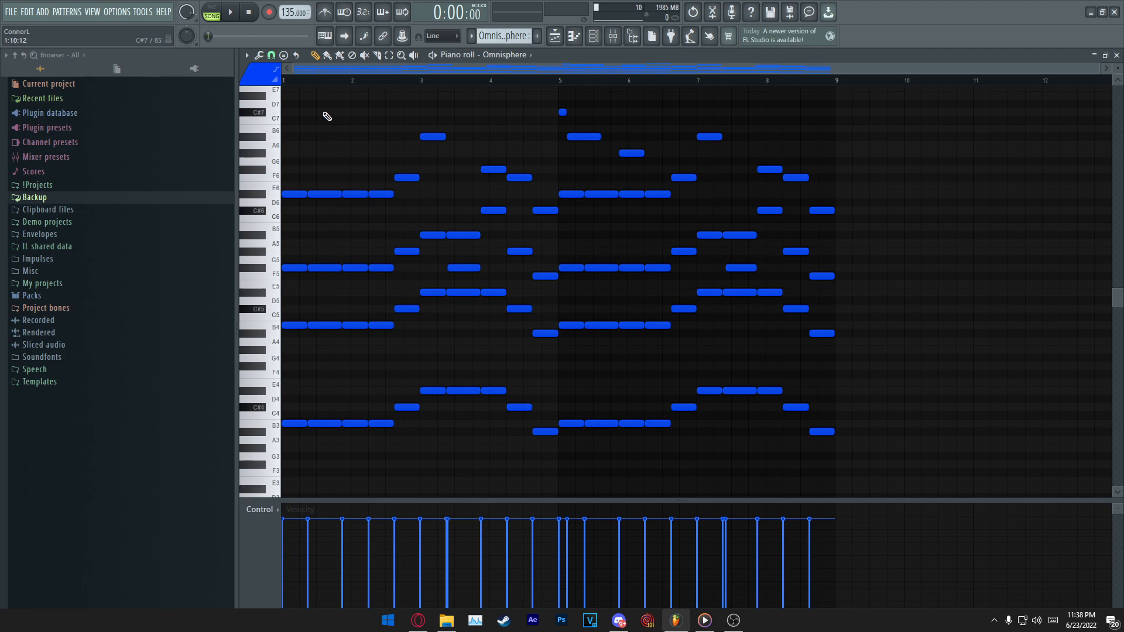
Play the Omnisphere pattern and follow its notes closely, including the slightly offset note in bar 3.
key("space")
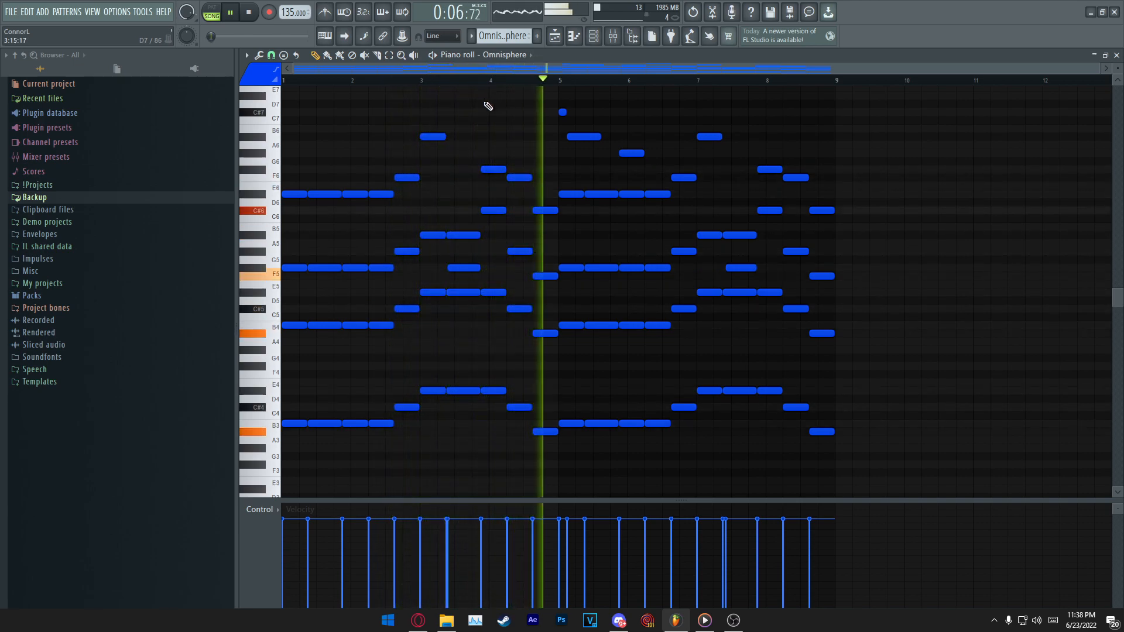
scroll(602, 150, "up", 2)
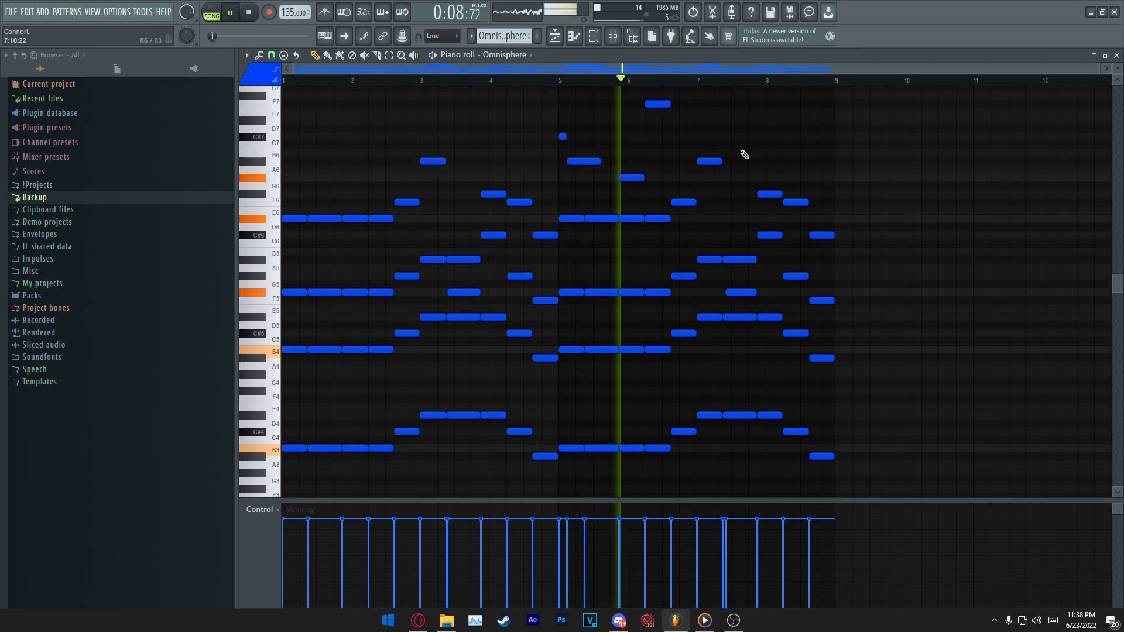
scroll(674, 82, "up", 4)
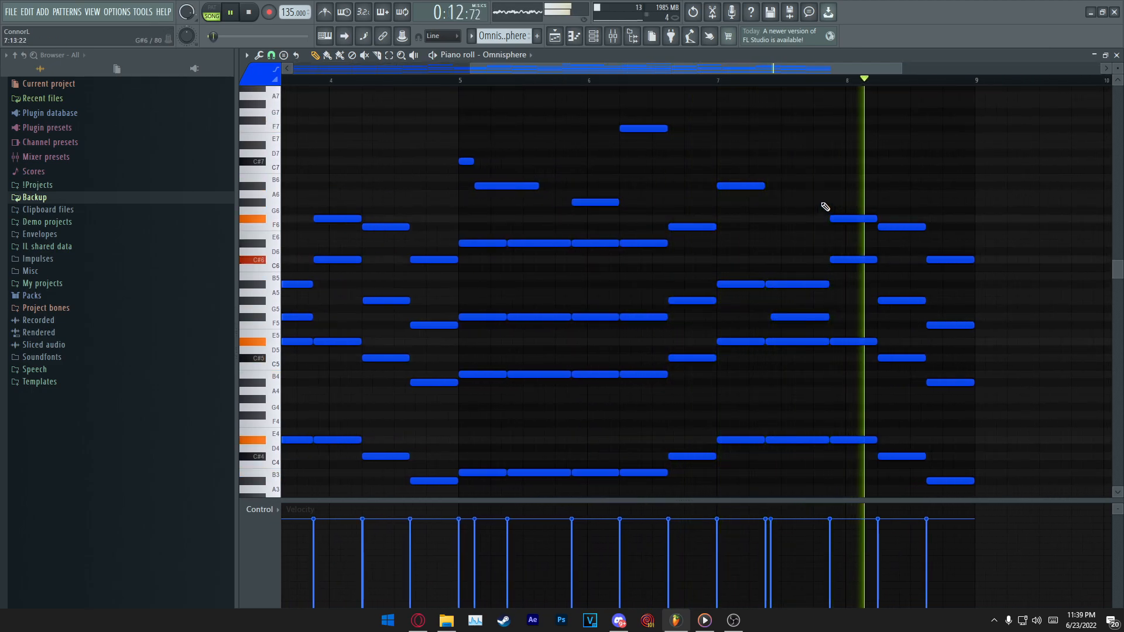
scroll(821, 194, "down", 1)
scroll(678, 82, "down", 4)
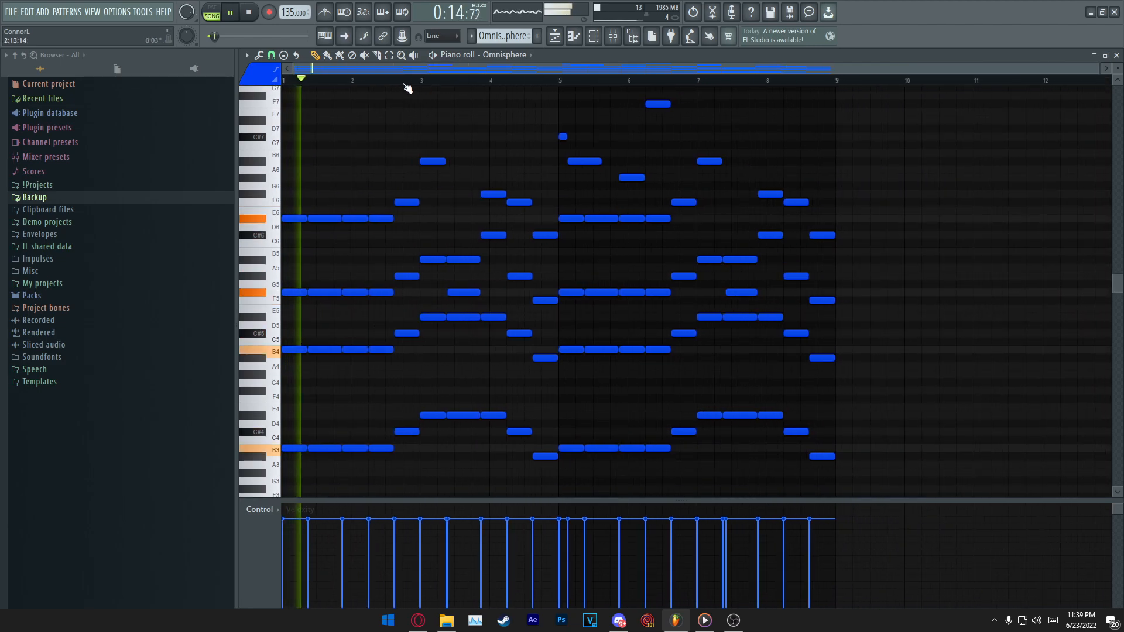
scroll(393, 82, "up", 5)
scroll(410, 82, "up", 3)
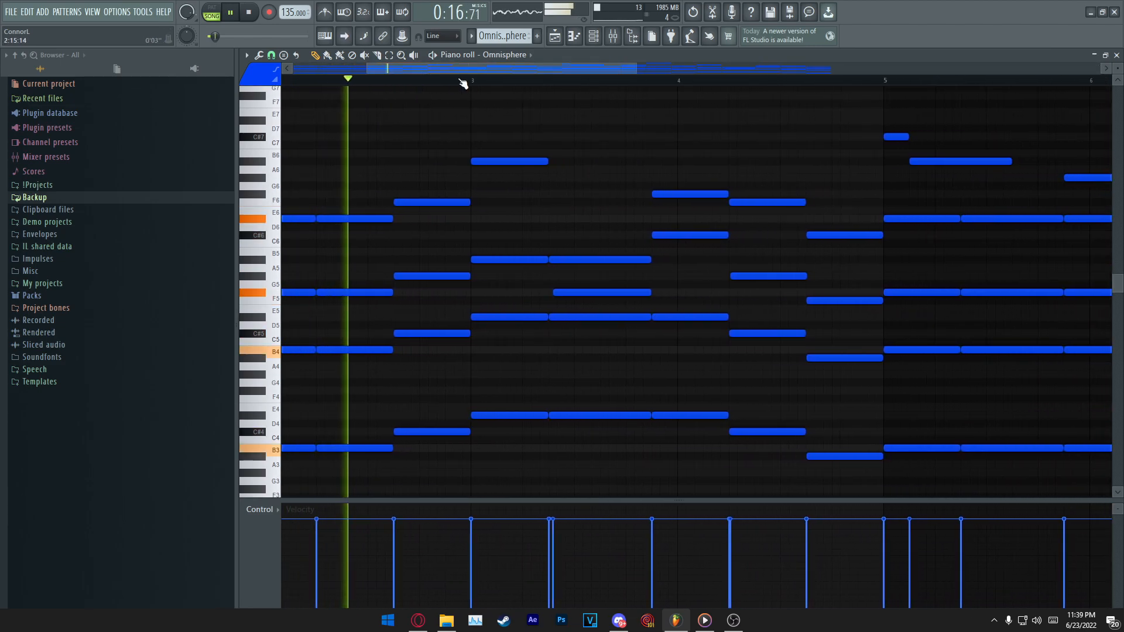
scroll(539, 80, "up", 5)
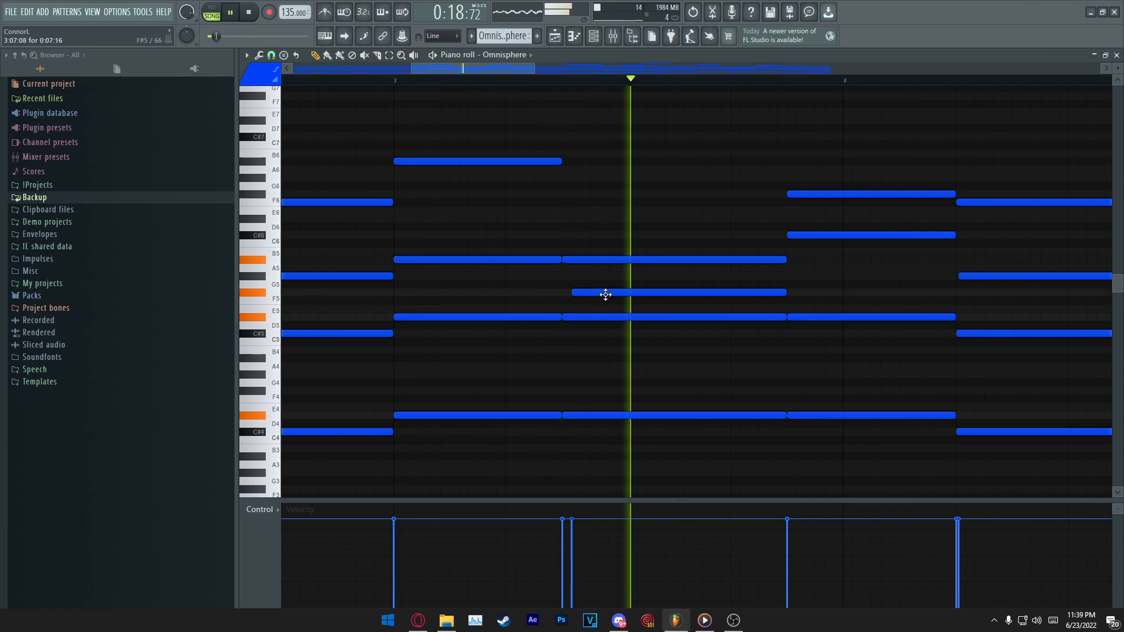
scroll(673, 81, "down", 12)
scroll(673, 117, "up", 1)
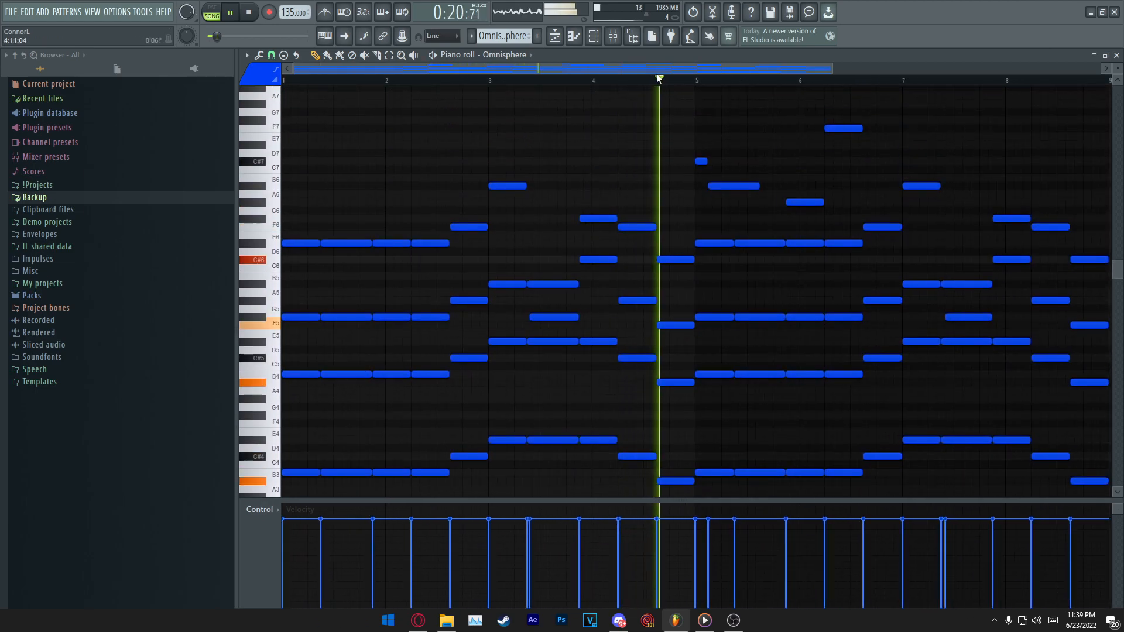
scroll(672, 121, "down", 2)
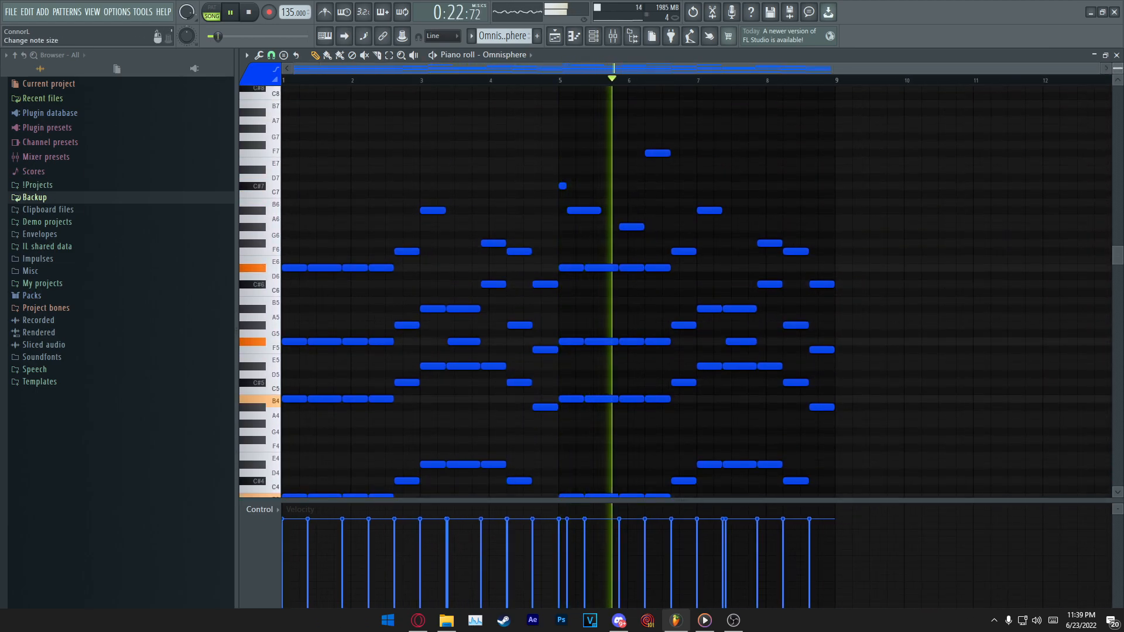
scroll(1095, 110, "down", 2)
scroll(1027, 150, "up", 1)
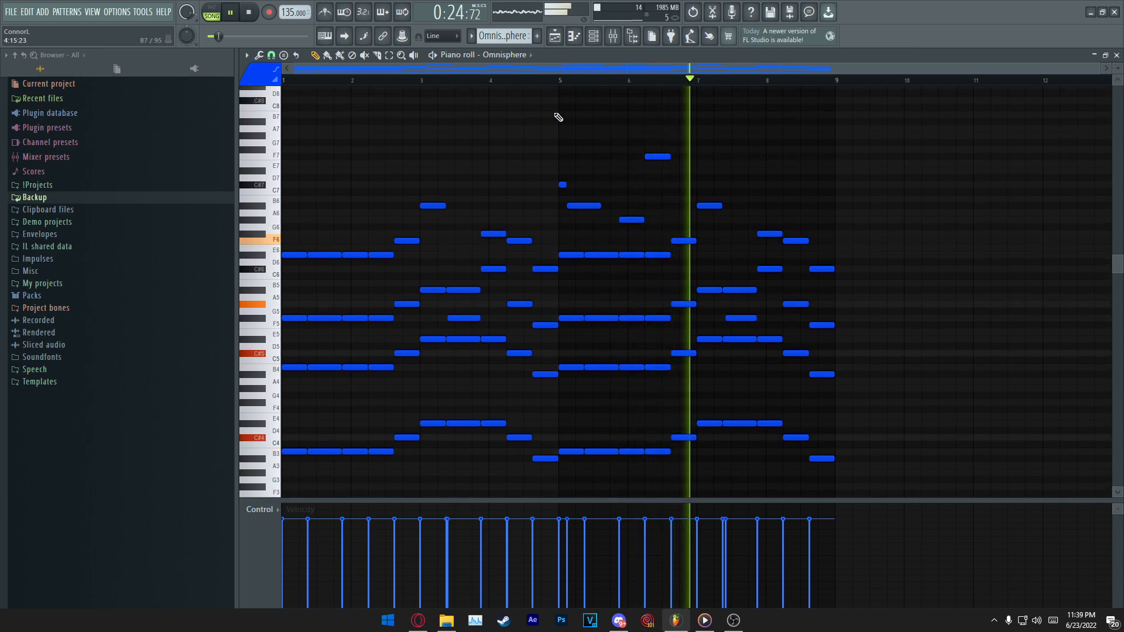
scroll(305, 82, "up", 2)
scroll(427, 351, "down", 1)
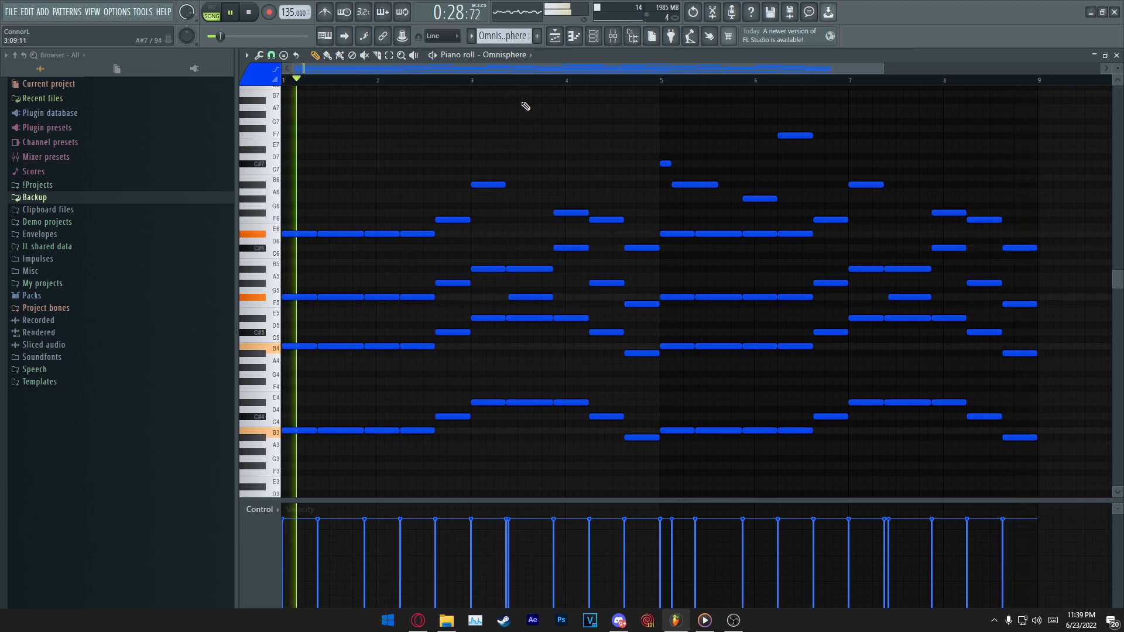
scroll(519, 105, "up", 3)
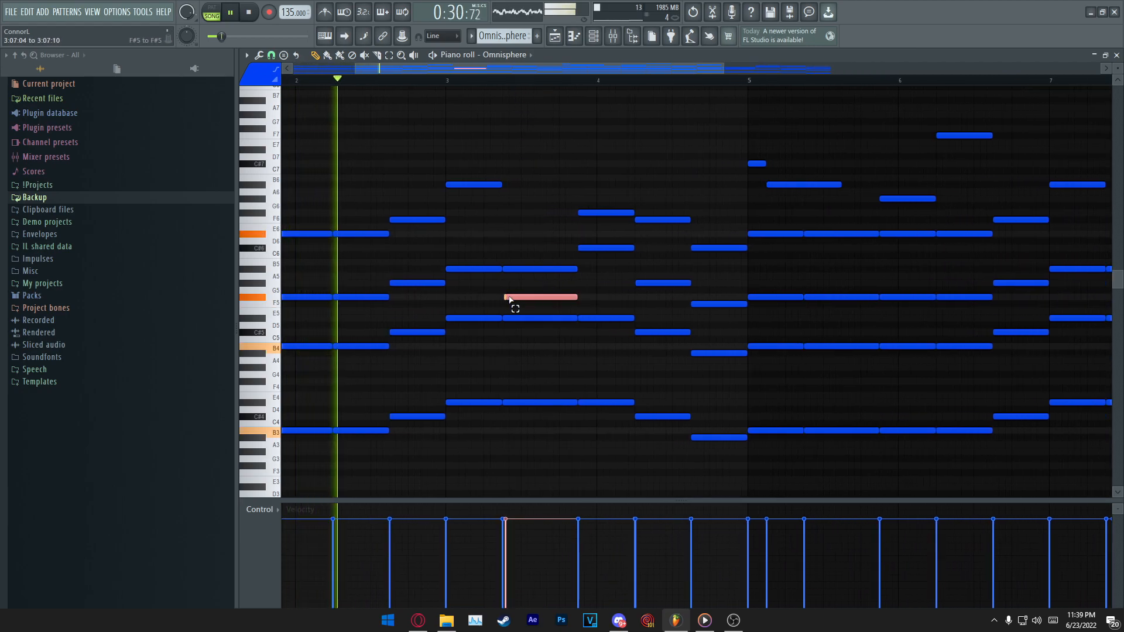
Try shifting the offset F#5 note in bar 3 up an octave and back, and deselect it.
left_click(559, 299, "ctrl")
key("ctrl+Up")
key("ctrl+Down")
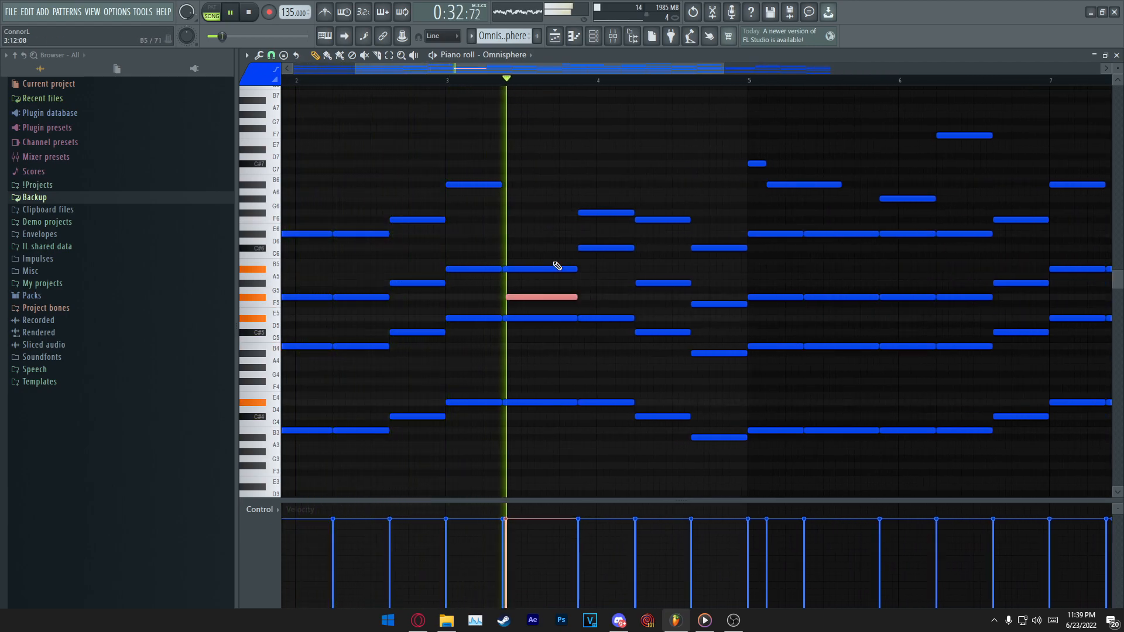
left_click(569, 258, "ctrl")
left_click(568, 298)
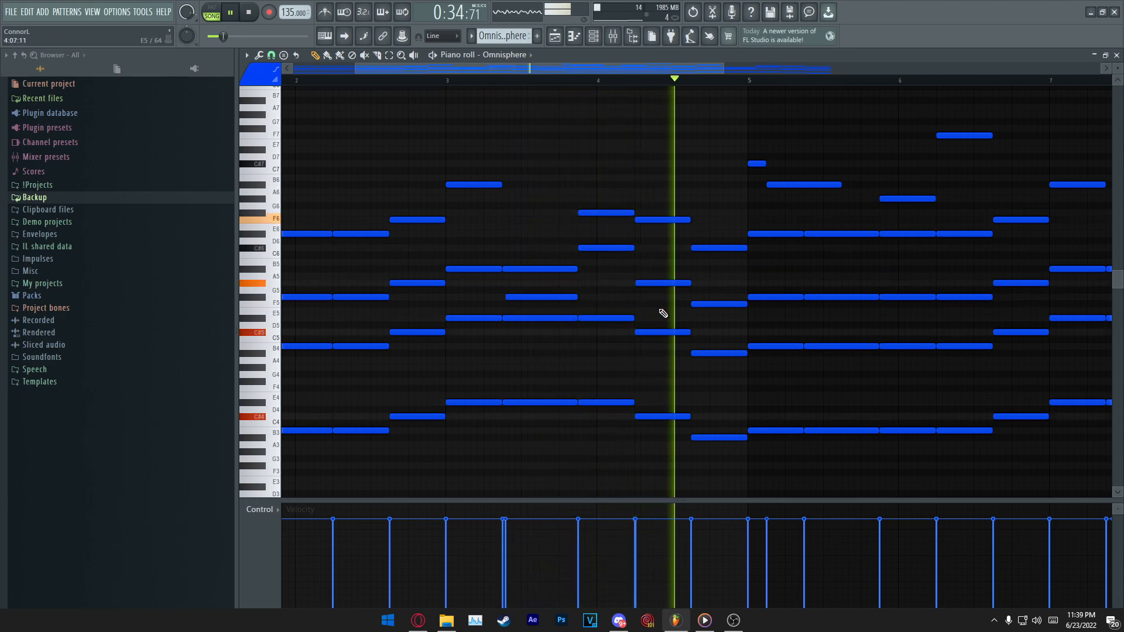
Try the highest notes around bar 4 an octave lower and the F#6 note at a higher pitch, restoring each change.
left_click_drag(615, 203, 725, 260)
key("ctrl+Down")
key("ctrl+Up")
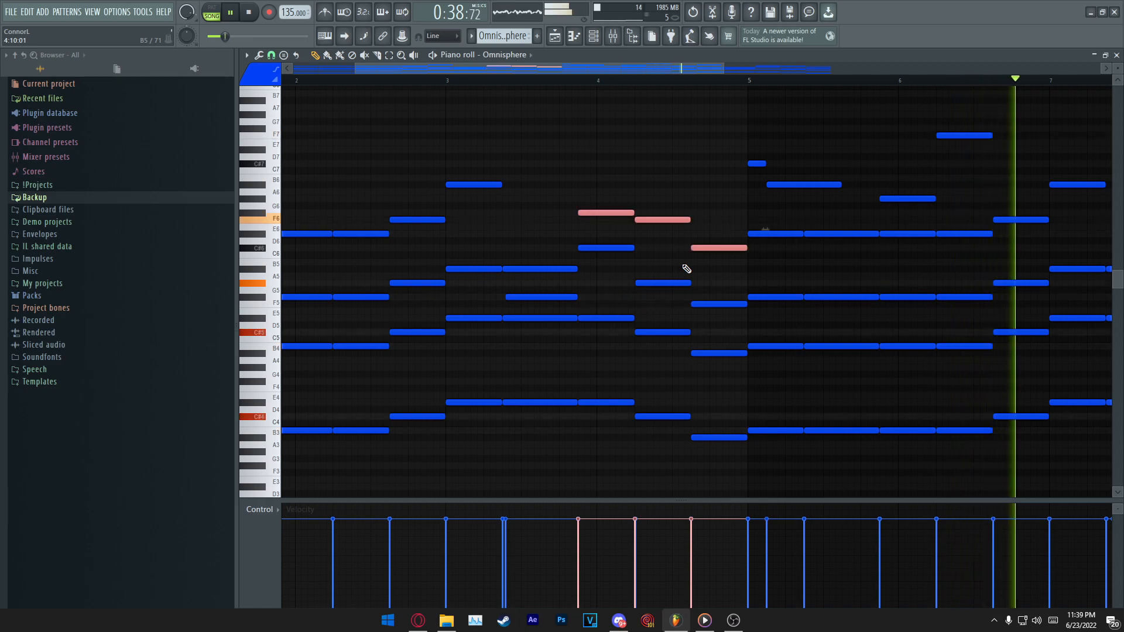
left_click(686, 268, "ctrl")
left_click(663, 219, "ctrl")
key("ctrl+Down")
key("ctrl+Up")
left_click(661, 218, "ctrl")
left_click_drag(592, 212, 592, 182)
key("ctrl+z")
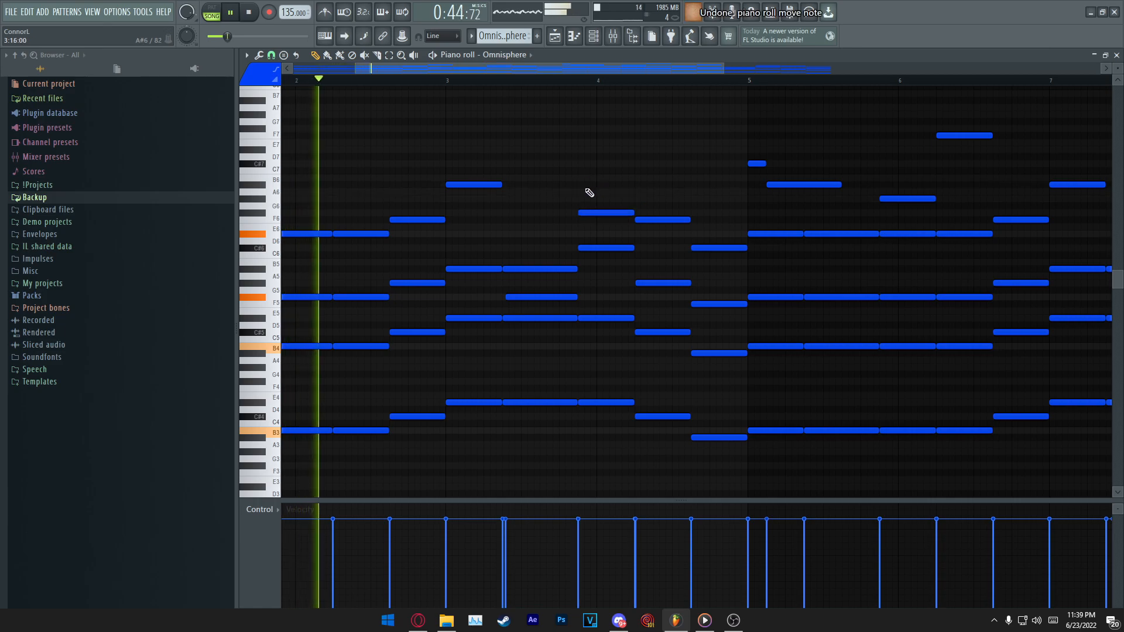
Examine the second half of the Omnisphere pattern, from bar 5 to bar 8, and compare it with the opening bars during playback.
scroll(508, 81, "down", 3)
scroll(509, 85, "down", 2)
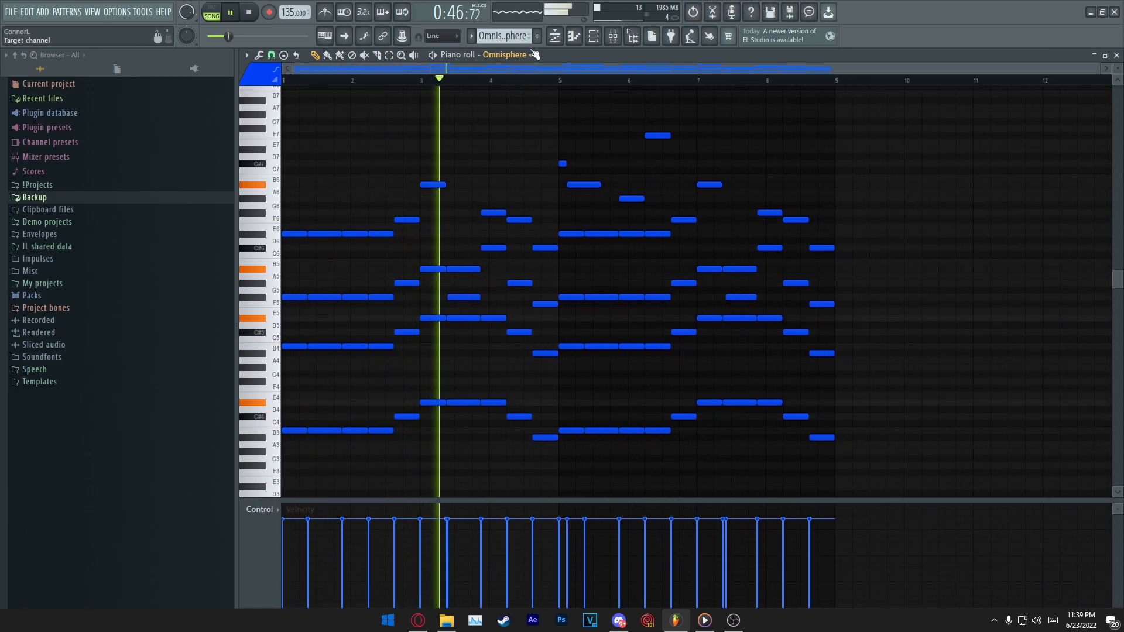
scroll(582, 62, "up", 1)
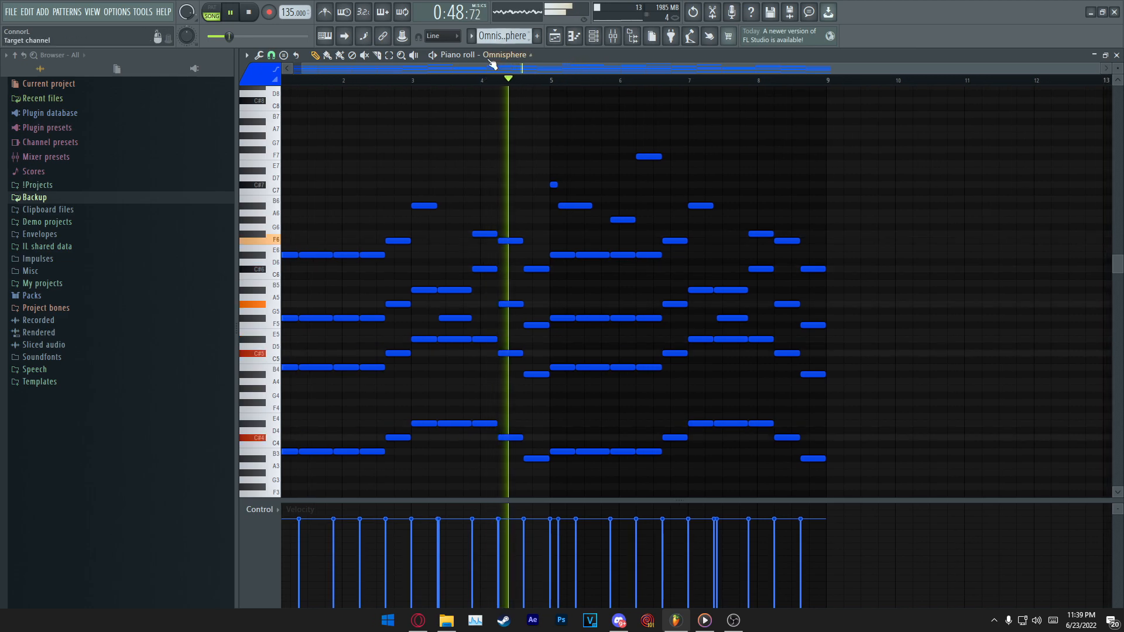
scroll(507, 73, "up", 3)
left_click_drag(527, 69, 442, 71)
left_click_drag(559, 189, 717, 295)
left_click(718, 294, "ctrl")
scroll(650, 84, "down", 3)
left_click_drag(844, 119, 246, 458)
left_click(246, 459, "ctrl")
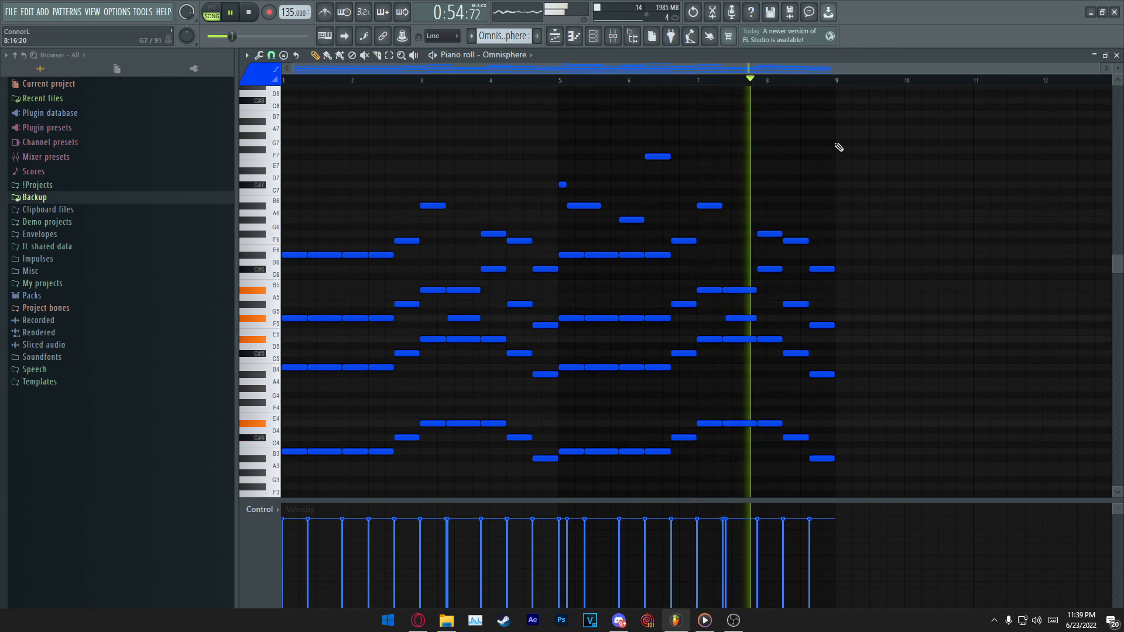
left_click_drag(344, 175, 808, 234)
left_click_drag(808, 120, 792, 141)
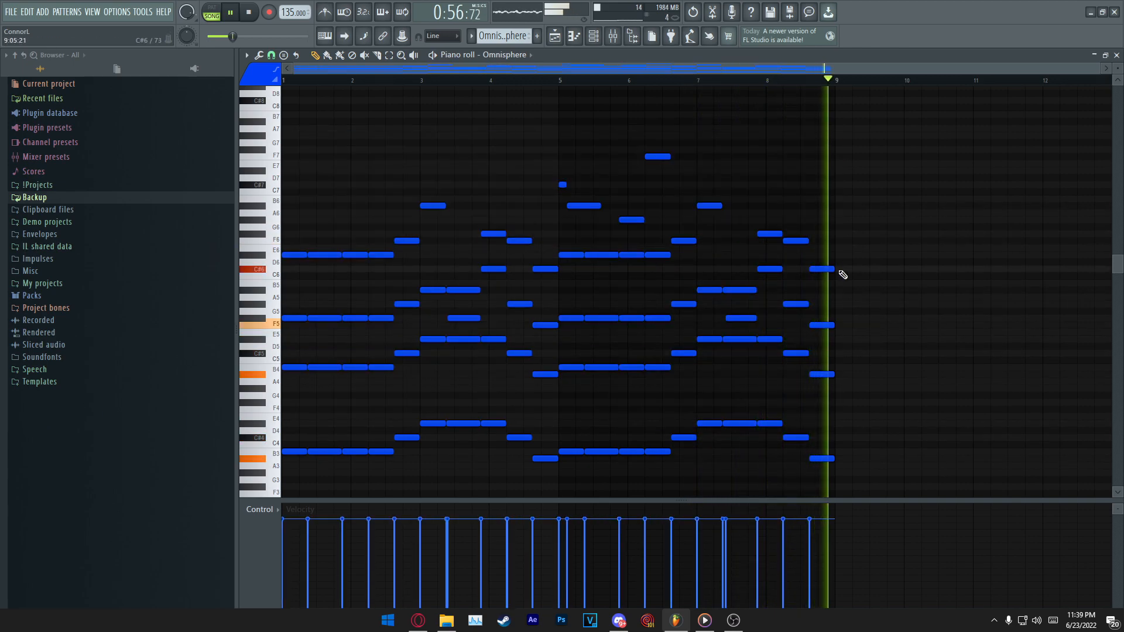
scroll(726, 277, "down", 1)
Stop playback, close the piano roll and return to the playlist with the channel rack.
key("Escape")
key("space")
left_click_drag(485, 260, 475, 269)
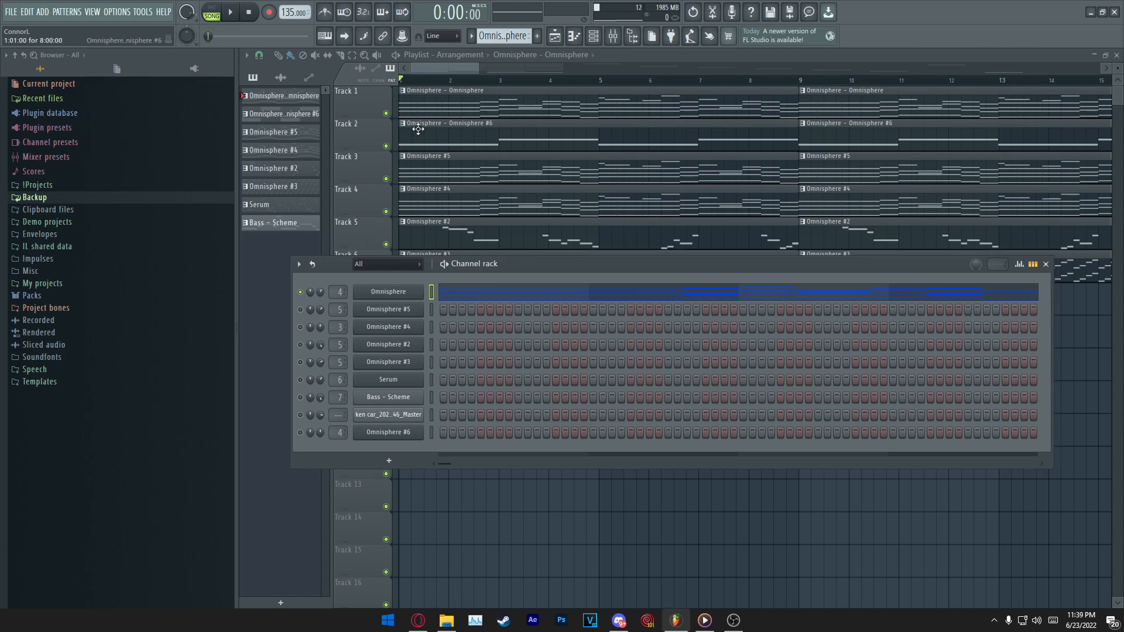
Switch to the Omnisphere #6 pattern, view its synth patch, and open its notes in the piano roll.
left_click(304, 115)
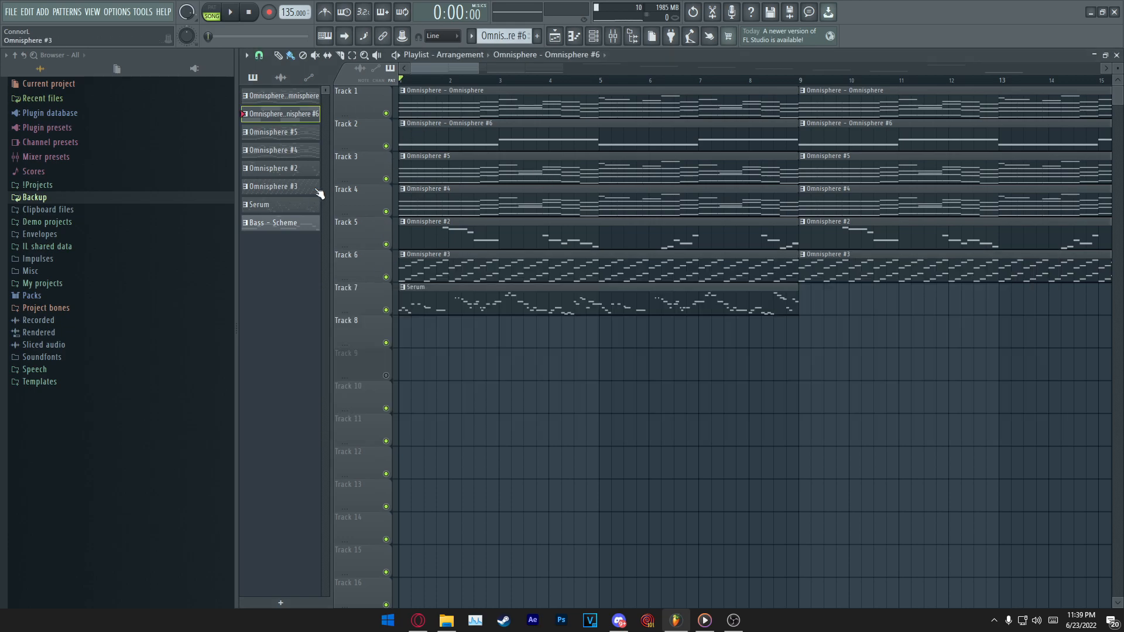
left_click(593, 36)
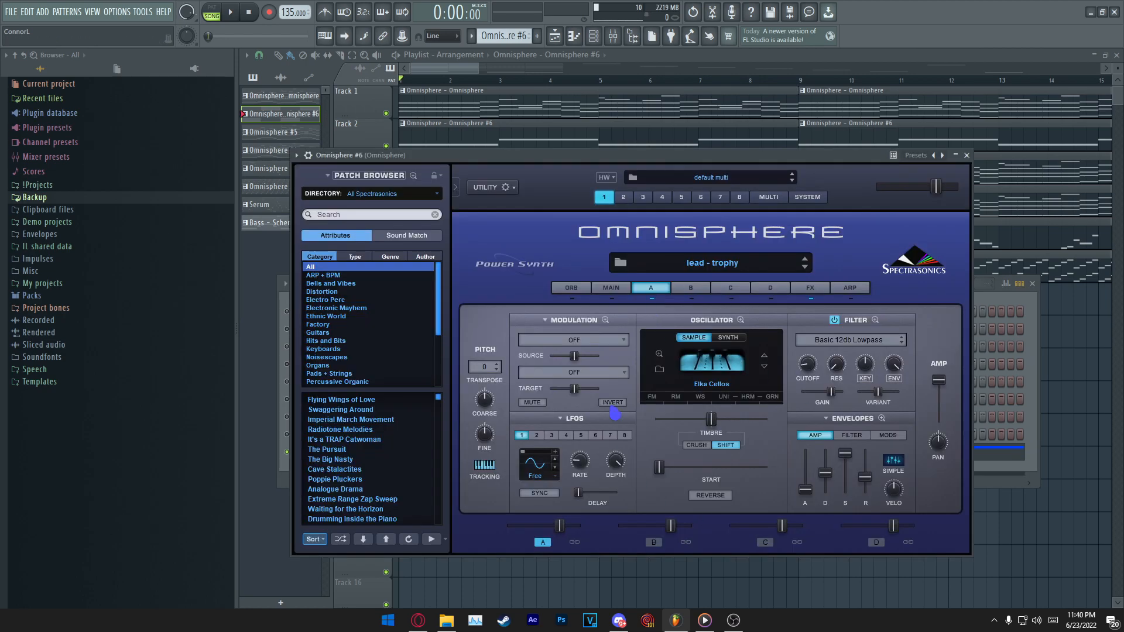
left_click(966, 155)
left_click(445, 455)
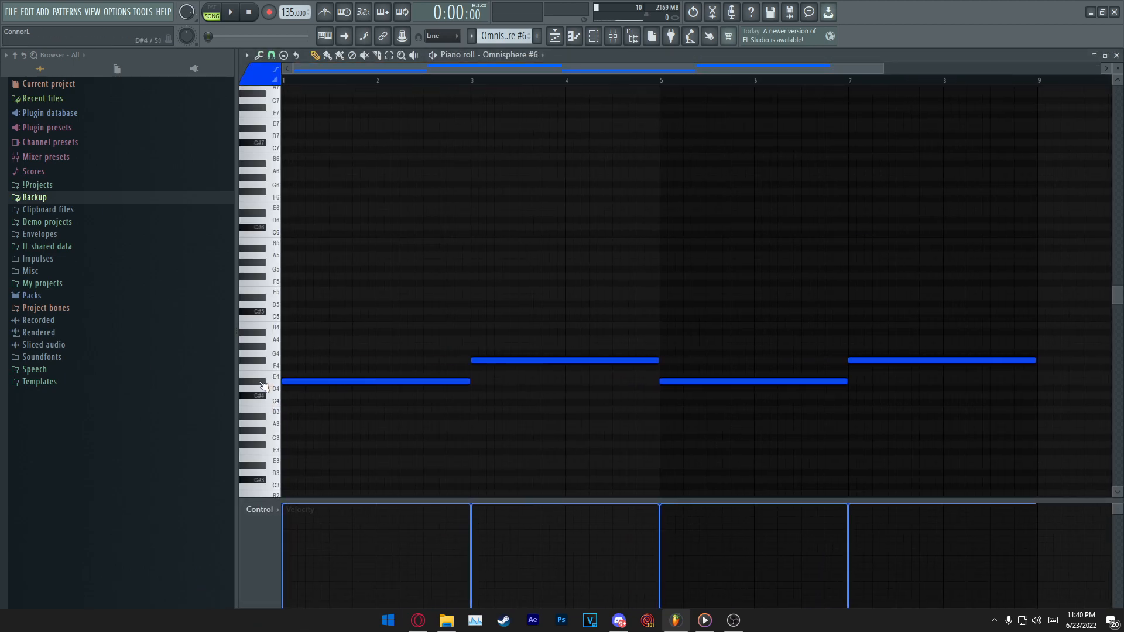
Audition the D#4 key, close the Omnisphere #6 piano roll and move the channel rack slightly lower over the playlist.
left_click(263, 387)
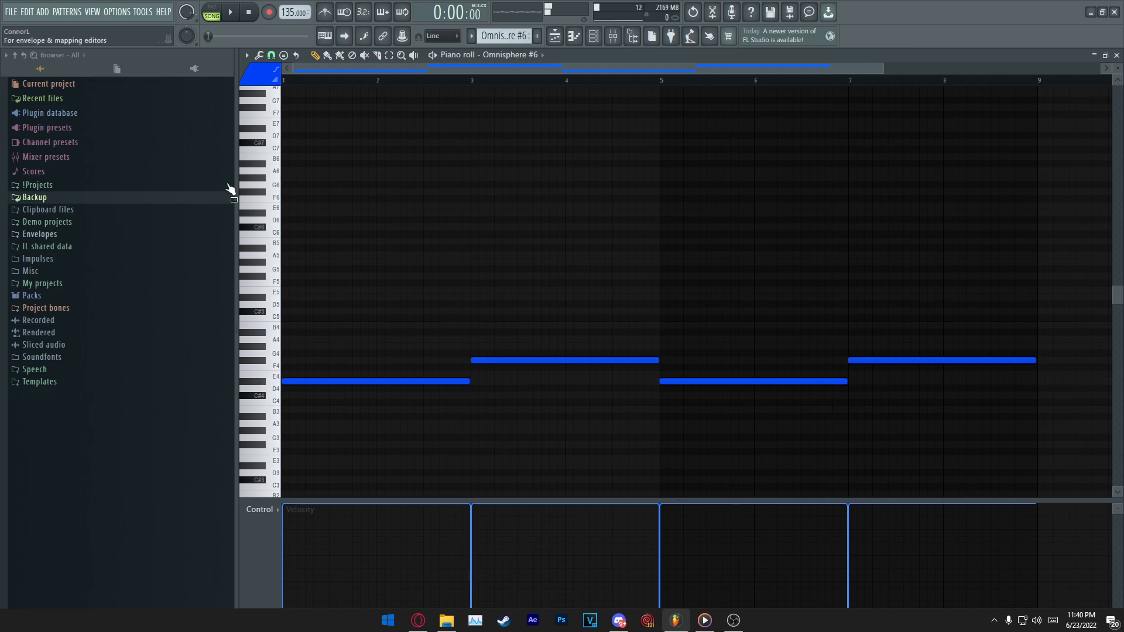
left_click(1116, 55)
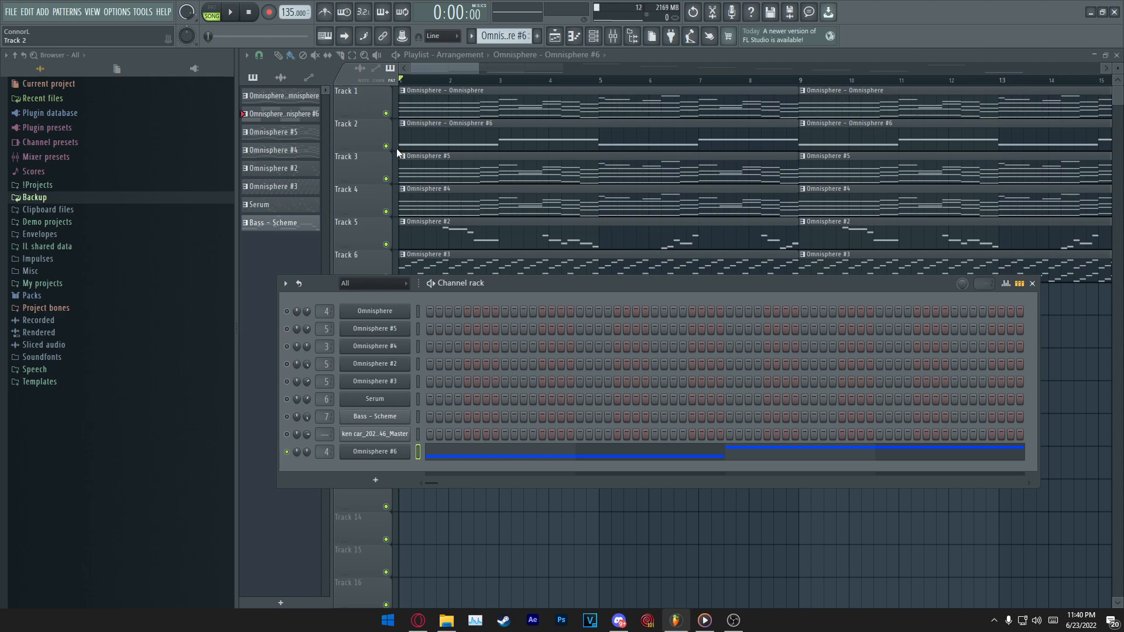
left_click_drag(467, 283, 467, 293)
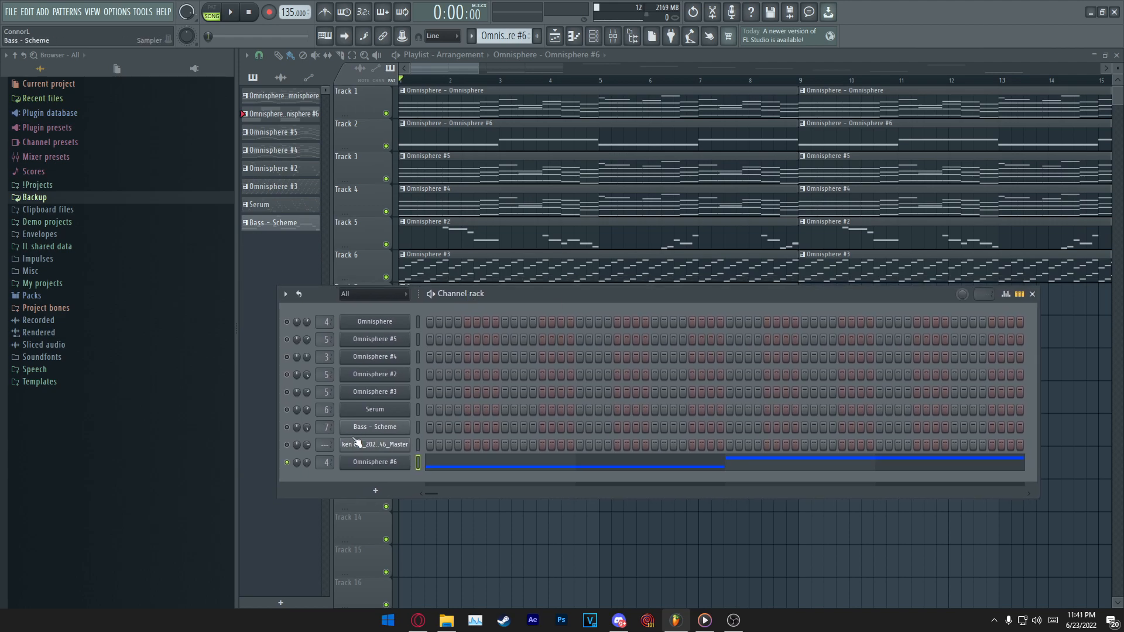
Reopen the Omnisphere #6 notes in the piano roll, listen to them in playback, and return to the playlist.
left_click(469, 467)
key("space")
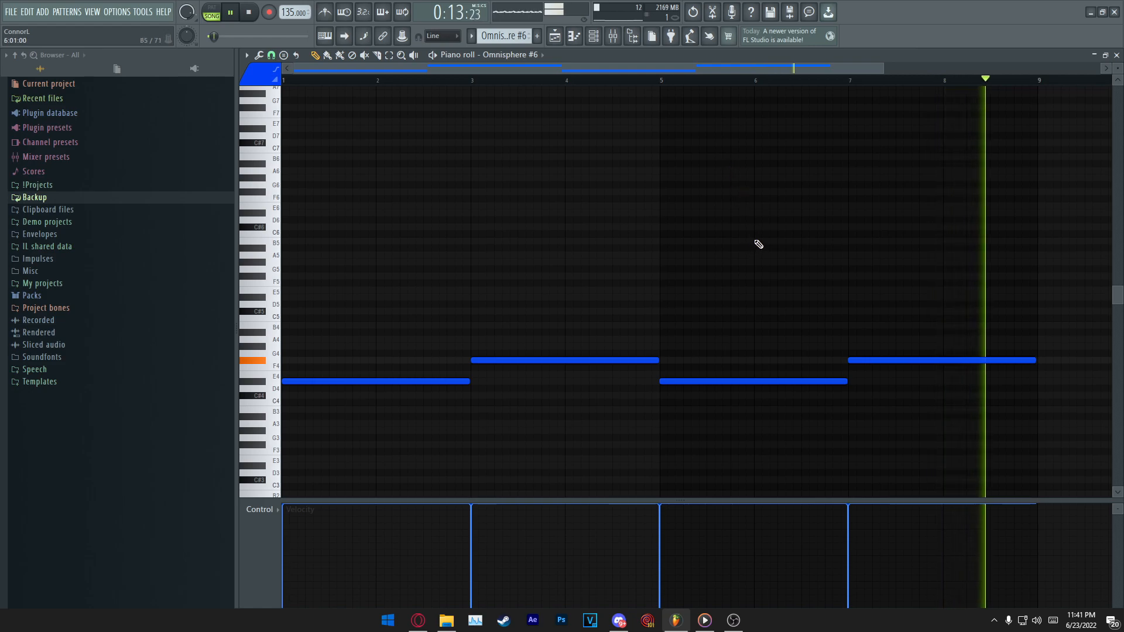
key("space")
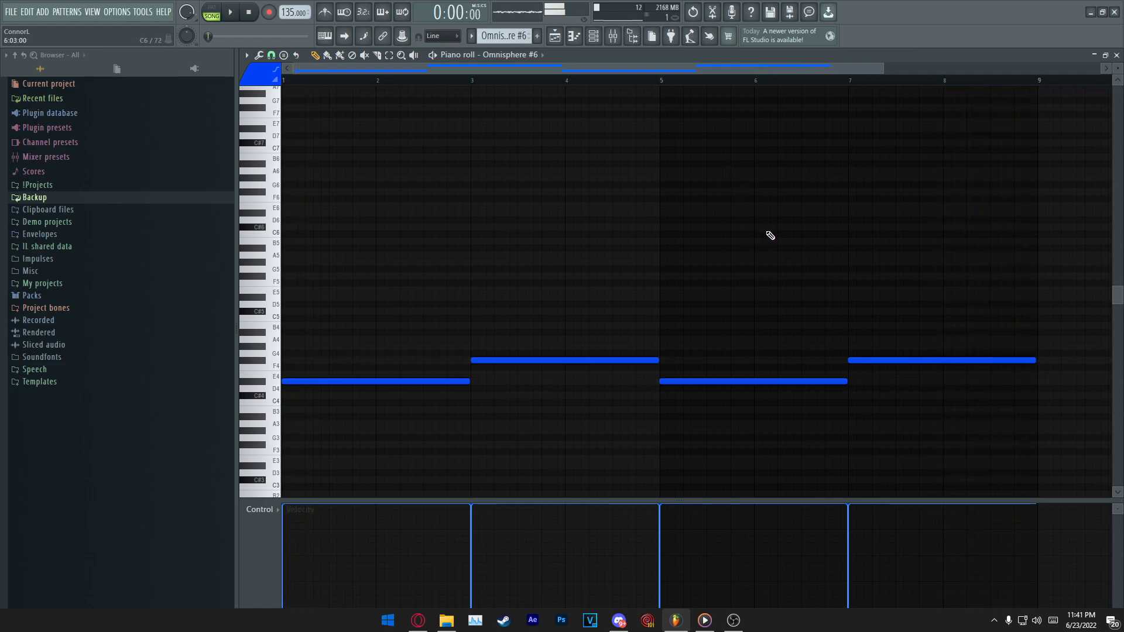
scroll(439, 86, "up", 2)
scroll(441, 85, "down", 3)
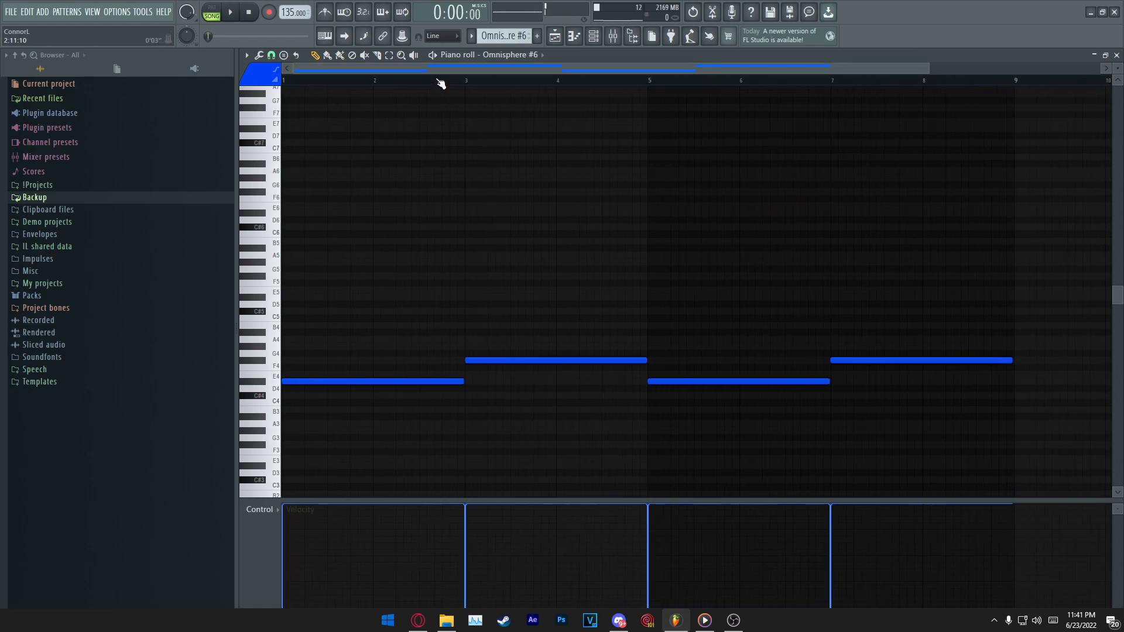
key("Escape")
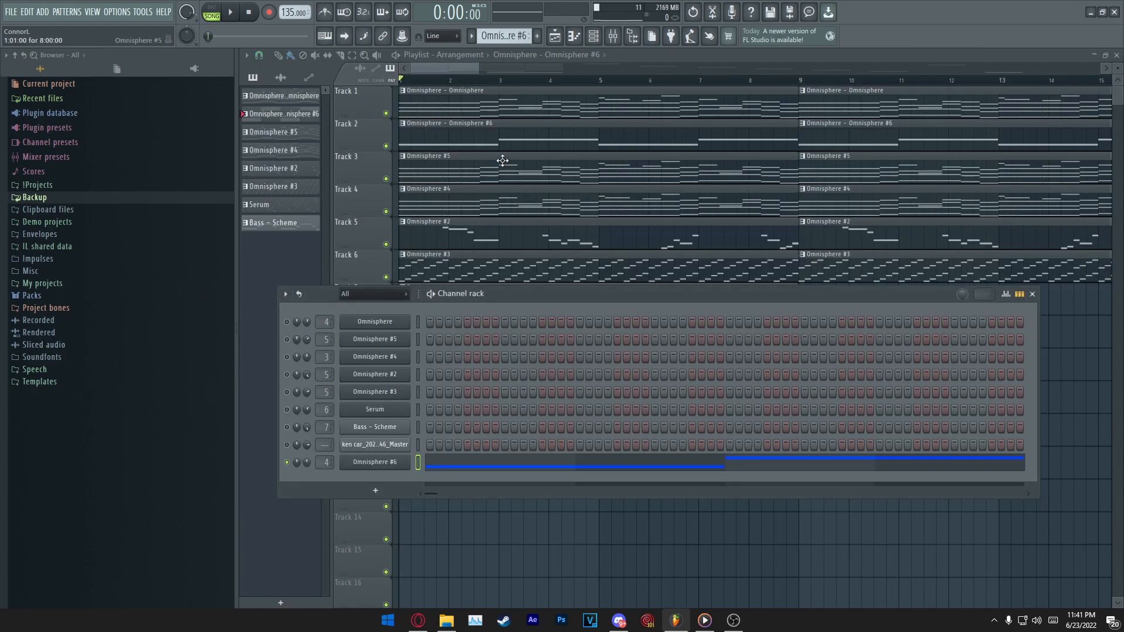
Switch to the Omnisphere #5 pattern and move the channel rack down to uncover track 7 in the playlist.
left_click(420, 172)
left_click(593, 36)
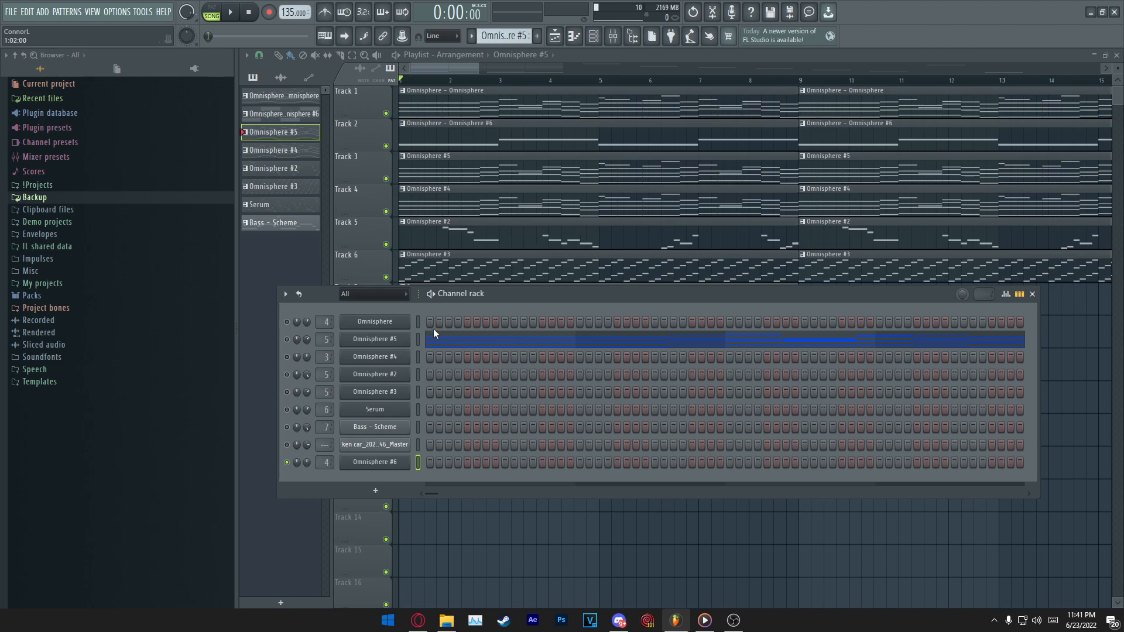
left_click_drag(689, 293, 708, 348)
left_click_drag(446, 229, 747, 303)
left_click(594, 36)
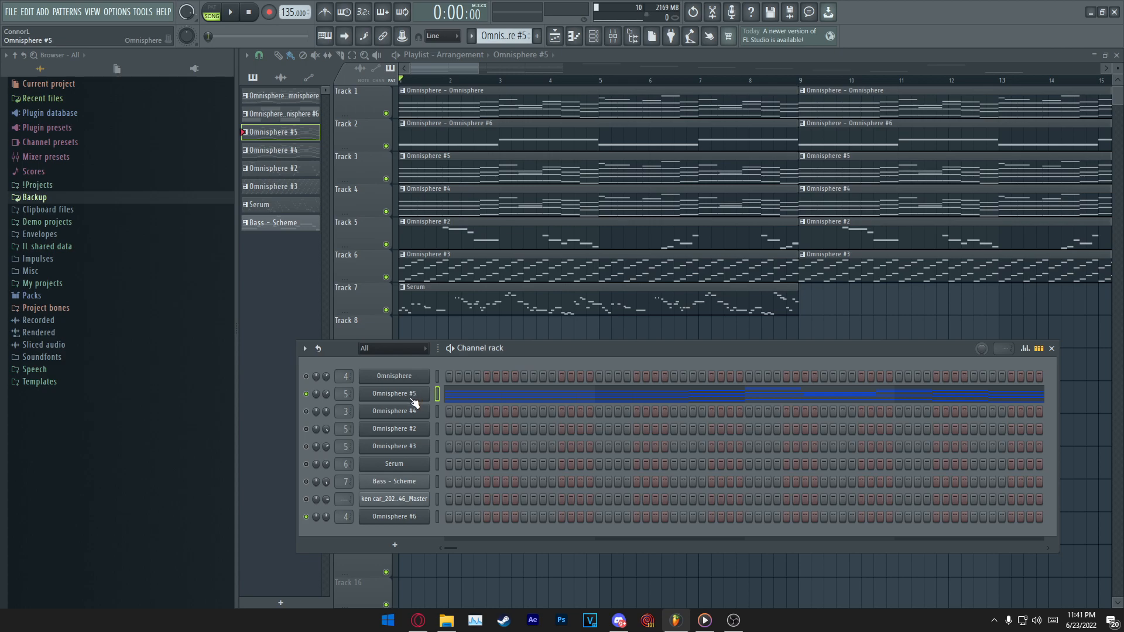
Check the mixer effects, including the Fruity parametric EQ 2 on the Omnisphere insert, and return to the playlist.
left_click(613, 35)
left_click(1046, 93)
left_click(1045, 94)
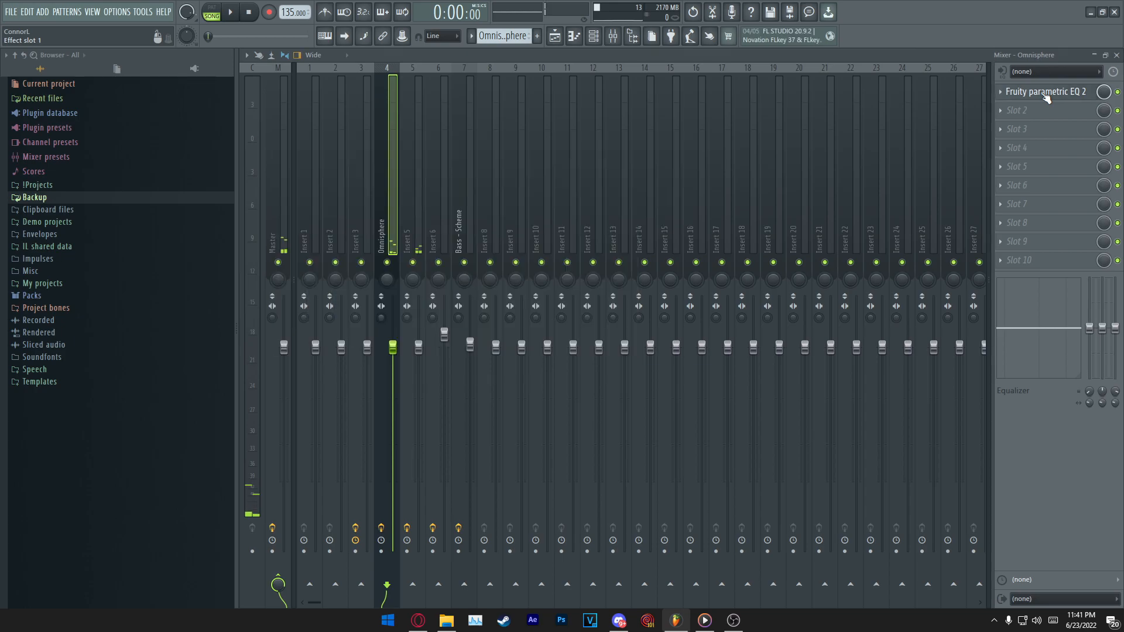
key("F9")
key("F9")
left_click(1042, 92)
left_click(1042, 92)
left_click(1037, 168)
left_click(1037, 170)
key("F9")
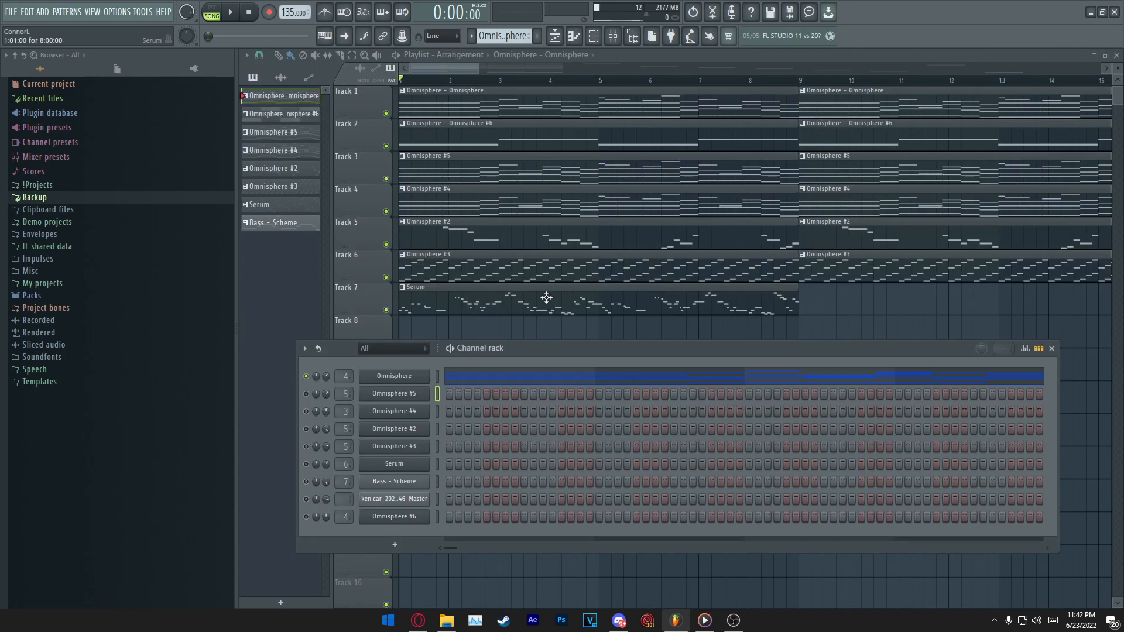
Switch to the Omnisphere #5 pattern with track 3 soloed and open its notes in the piano roll.
left_click(433, 94)
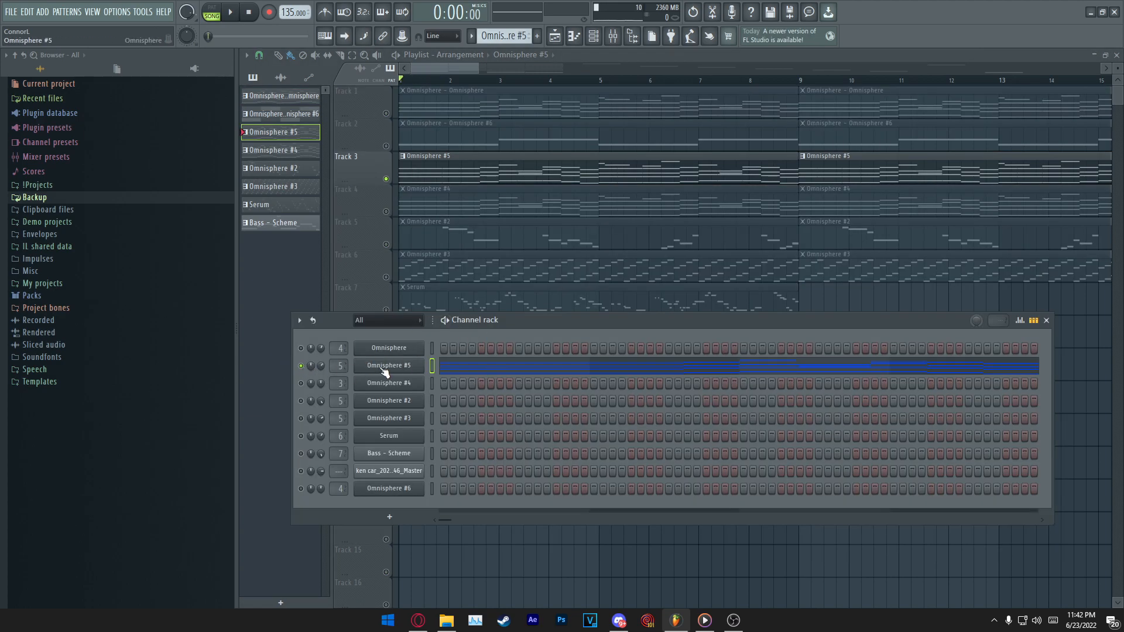
left_click(475, 369)
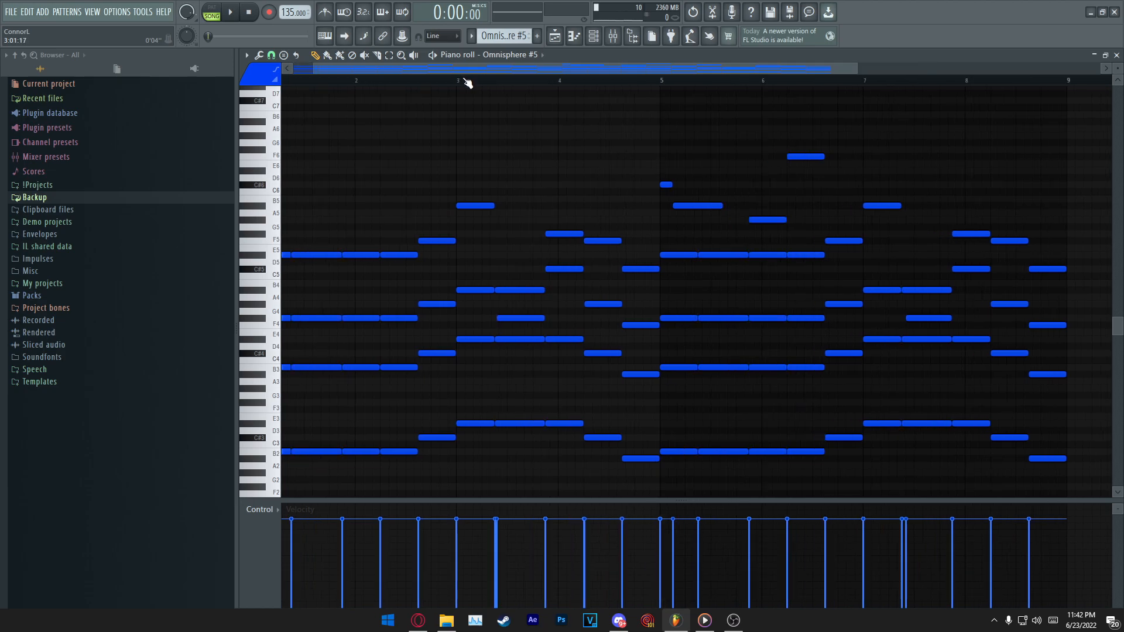
scroll(483, 266, "down", 1)
Select all the Omnisphere #5 notes and play the pattern through in pattern mode.
key("ctrl+a")
key("alt+r")
left_click(635, 184)
scroll(550, 83, "down", 2)
scroll(539, 174, "up", 1)
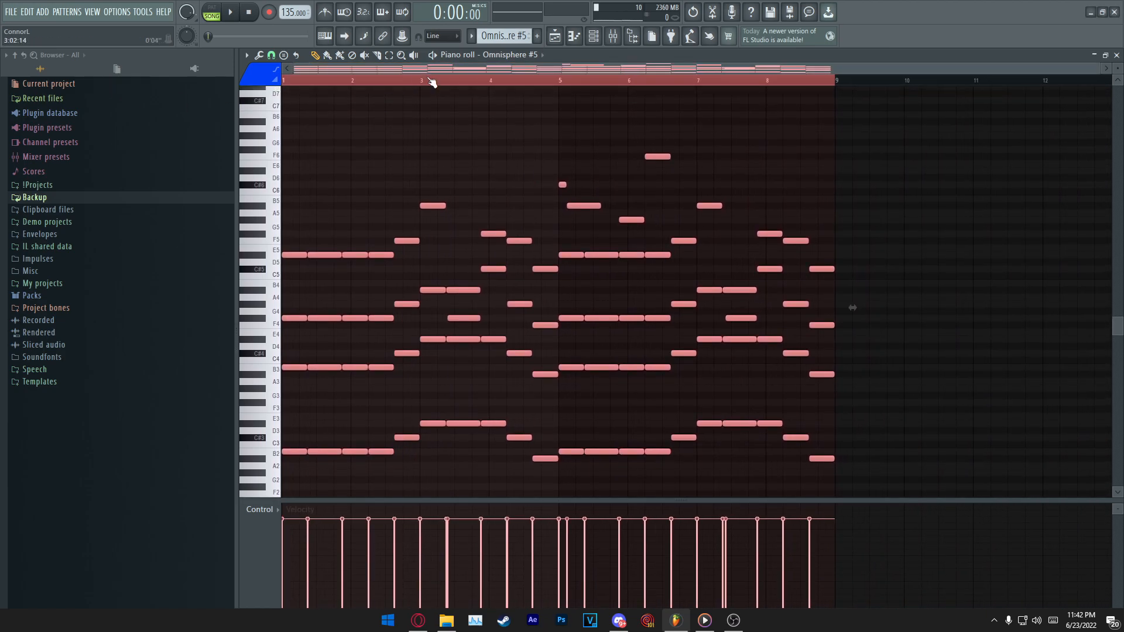
left_click(434, 56)
scroll(473, 252, "down", 1)
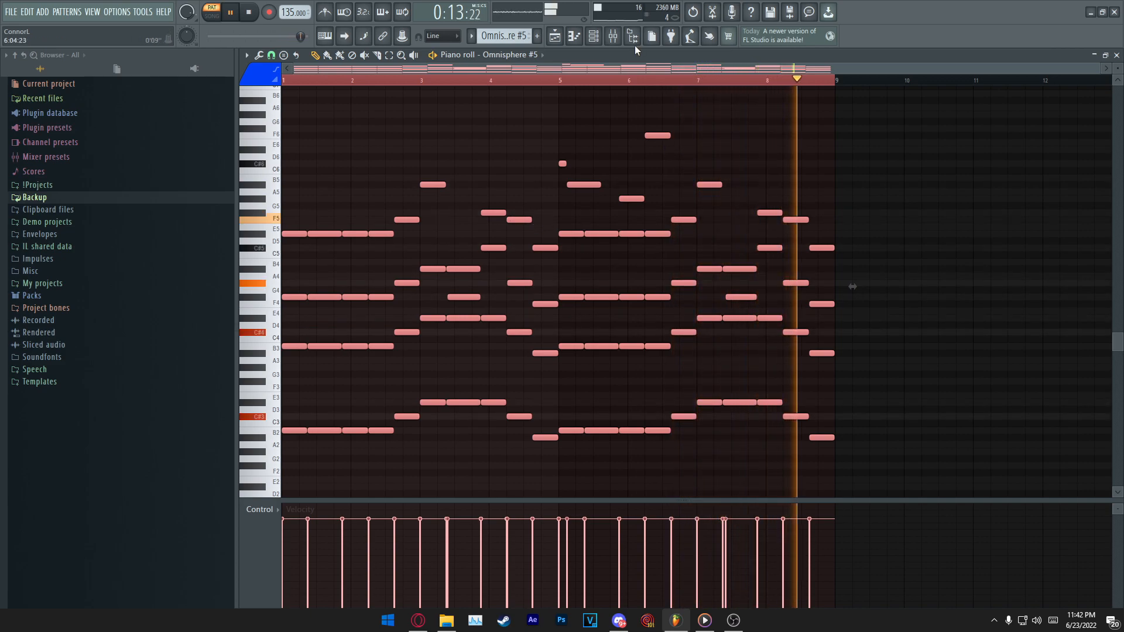
Check the mixer insert's effects during playback, then stop playback and close the Omnisphere #5 piano roll.
left_click(612, 36)
left_click(1028, 92)
left_click(1029, 93)
left_click(1041, 169)
left_click(1041, 169)
left_click(1117, 54)
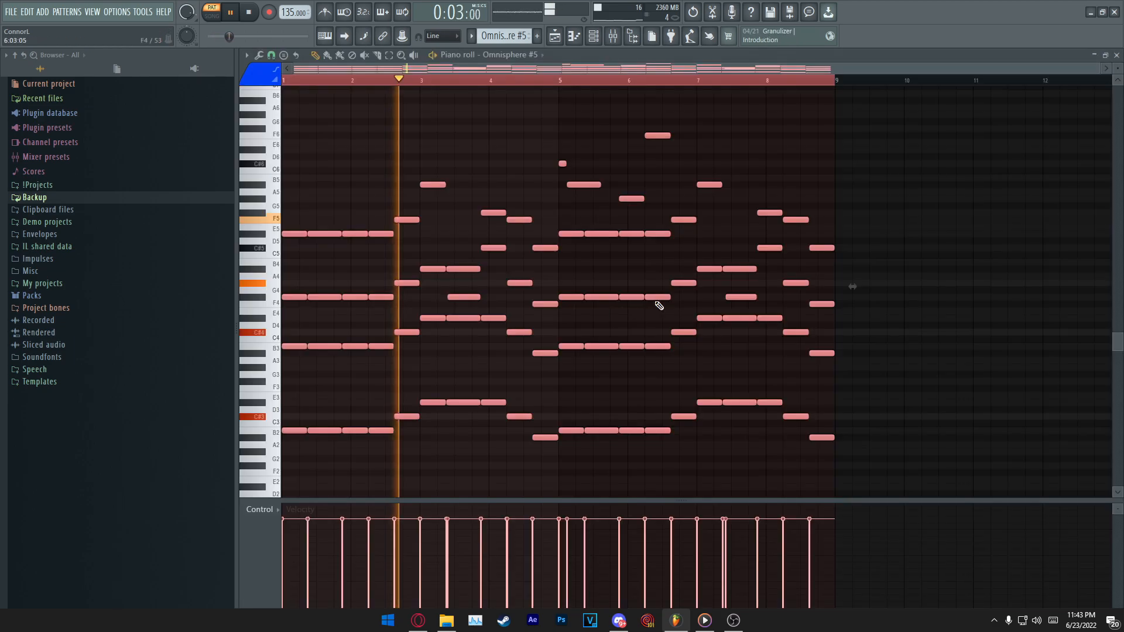
key("F6")
left_click(1116, 54)
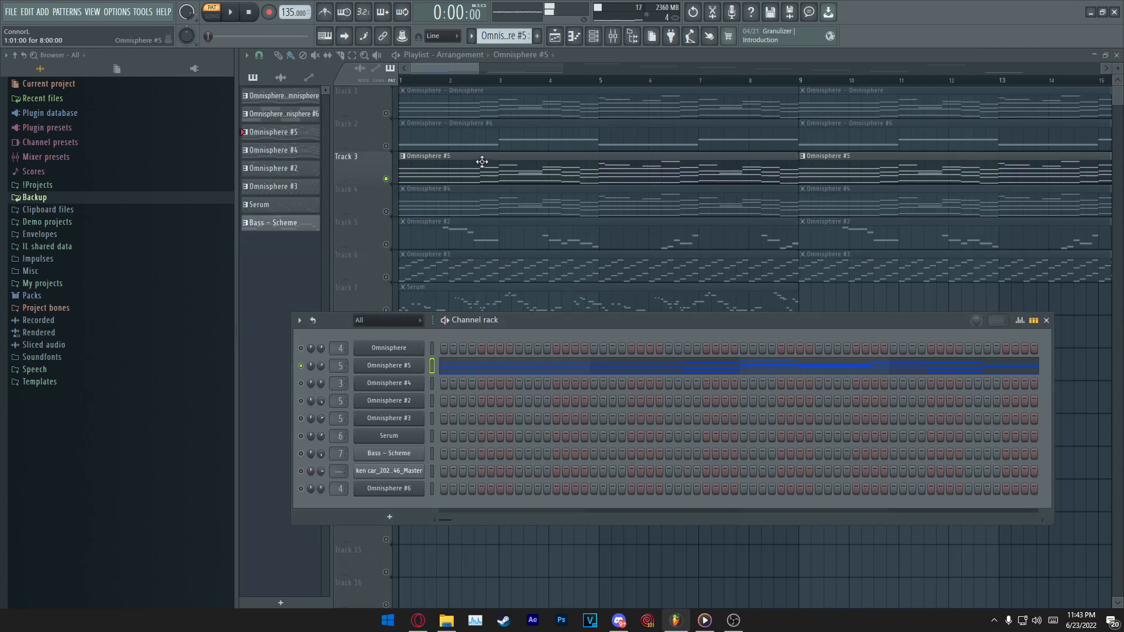
Hide the channel rack, solo the Omnisphere #4 track and select bars 1 to 8 in the playlist.
key("F6")
left_click(444, 206)
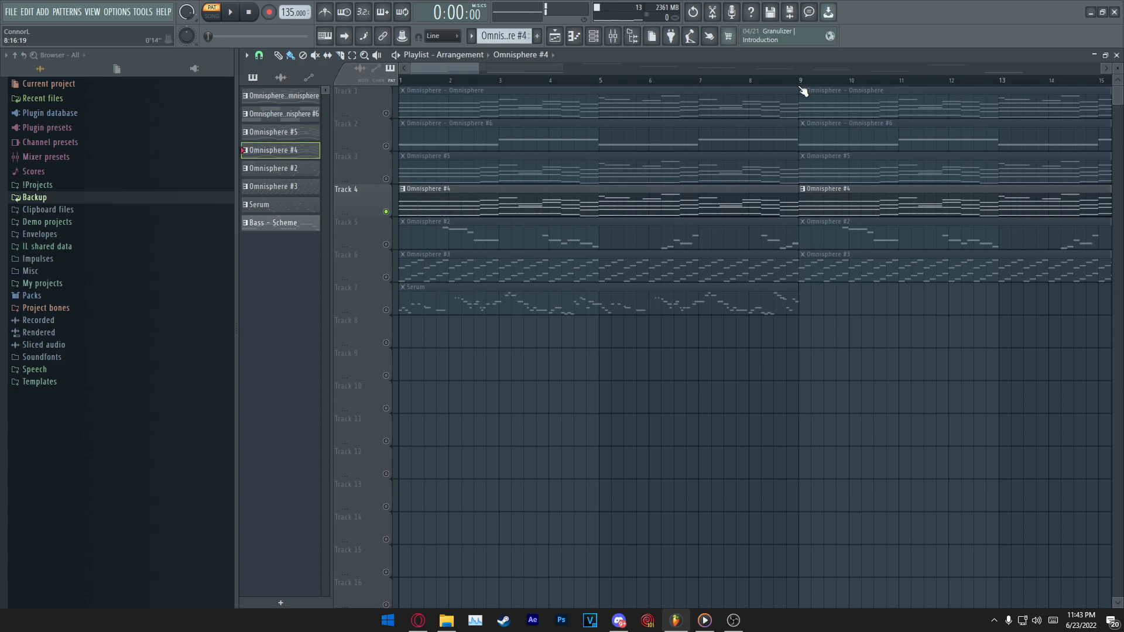
left_click_drag(798, 86, 2, 149)
View the Omnisphere #4 channel's synth patch and open its notes in the piano roll.
double_click(502, 209)
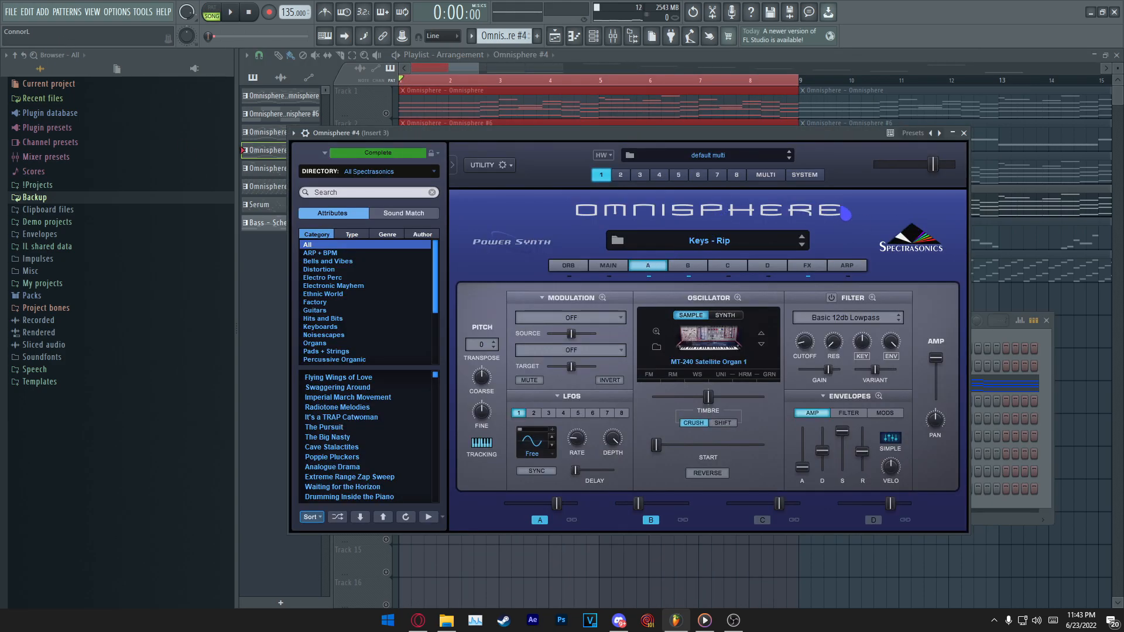
left_click(964, 133)
left_click(540, 388)
scroll(672, 202, "up", 3)
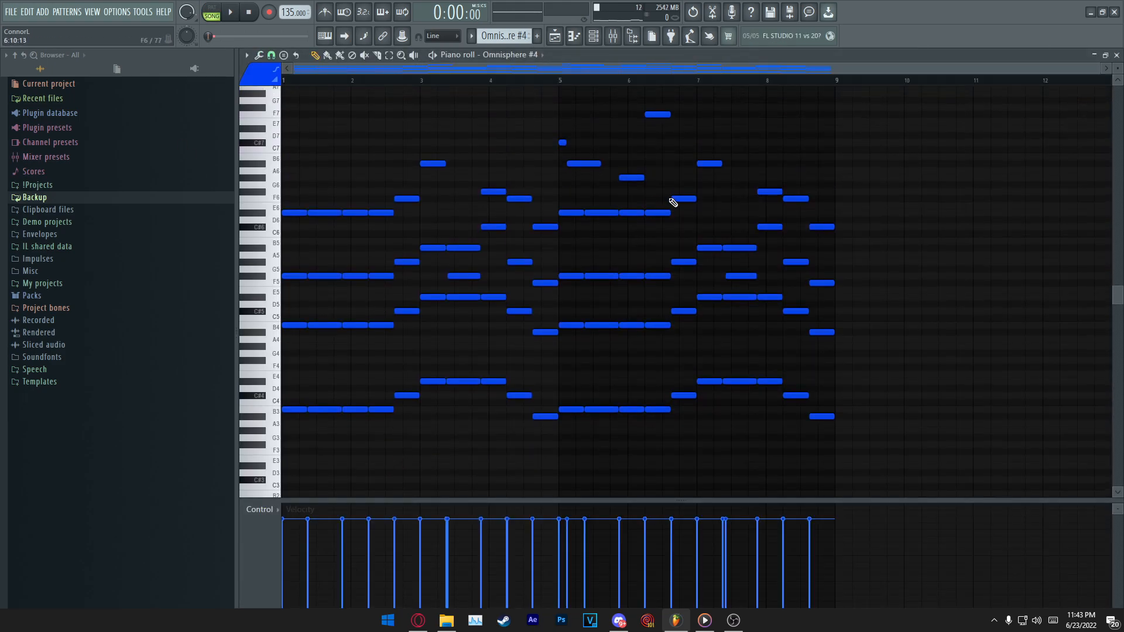
Examine the full range of Omnisphere #4 notes from bar 1 to bar 8 in the piano roll.
scroll(371, 98, "up", 1)
scroll(326, 105, "up", 2)
scroll(326, 71, "up", 1)
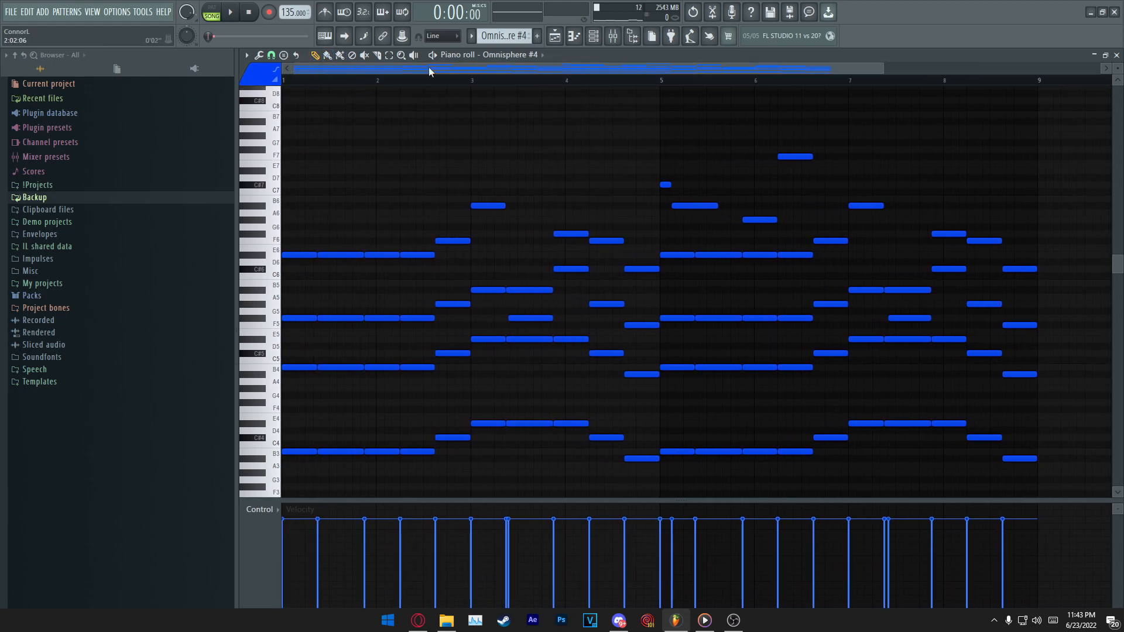
scroll(791, 108, "down", 1)
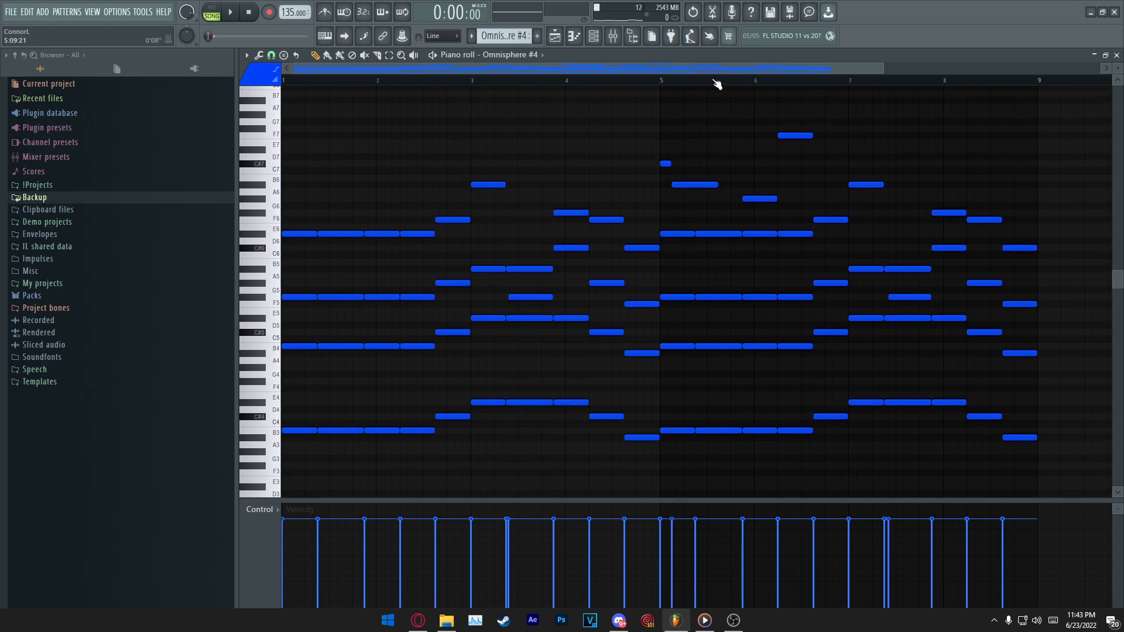
scroll(717, 84, "down", 1)
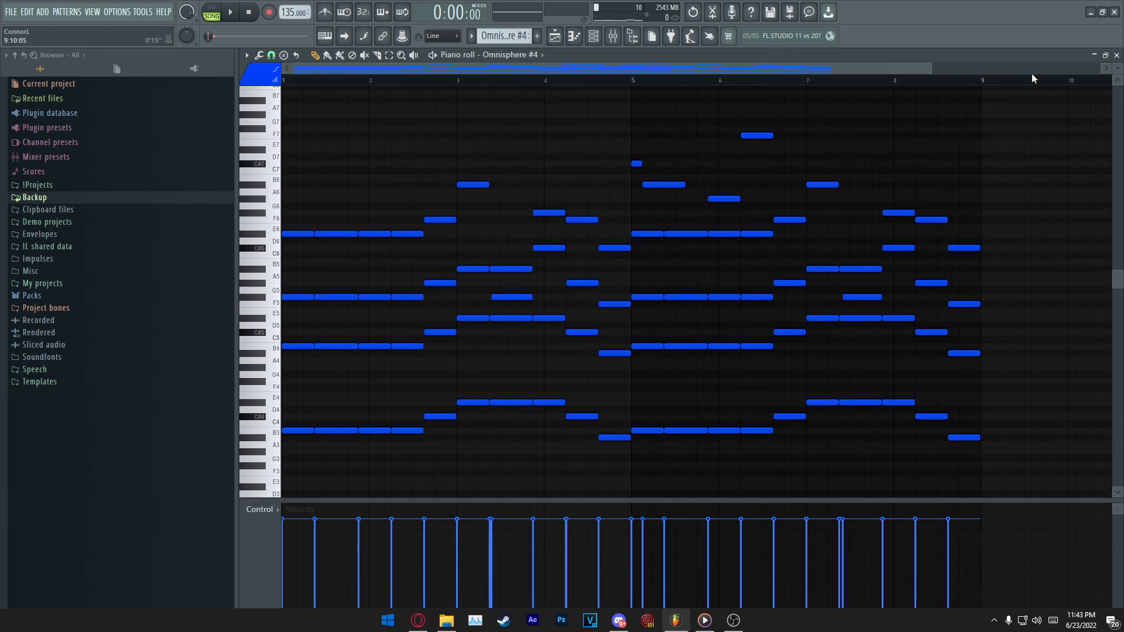
scroll(890, 155, "up", 1)
scroll(873, 169, "down", 1)
scroll(901, 167, "up", 1)
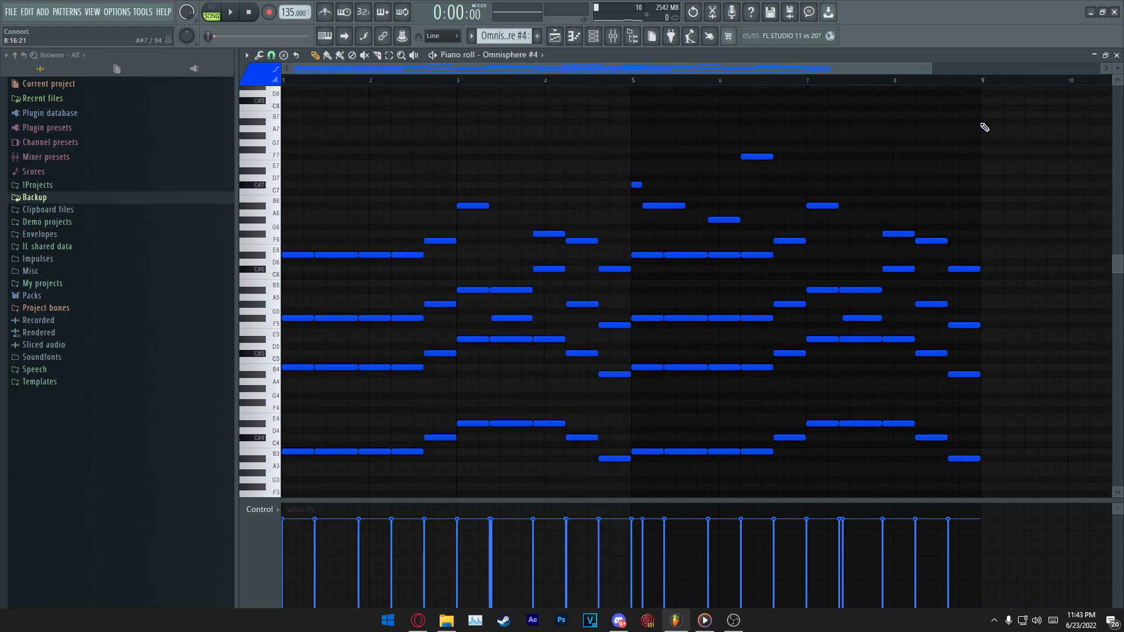
Highlight the Omnisphere #4 notes across bars 1 to 8 with a selection, clear it, and look over the chord layers.
left_click_drag(982, 119, 256, 472, "ctrl")
left_click(506, 279, "ctrl")
left_click_drag(982, 121, 218, 497, "ctrl")
left_click(555, 350, "ctrl")
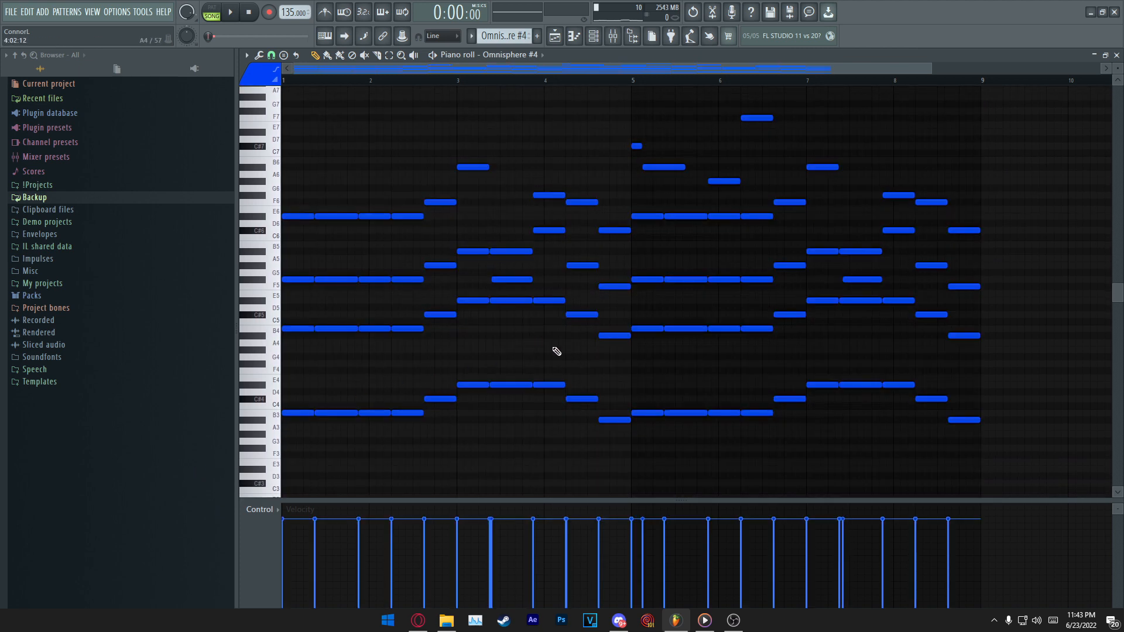
scroll(573, 393, "up", 2)
scroll(775, 370, "down", 1)
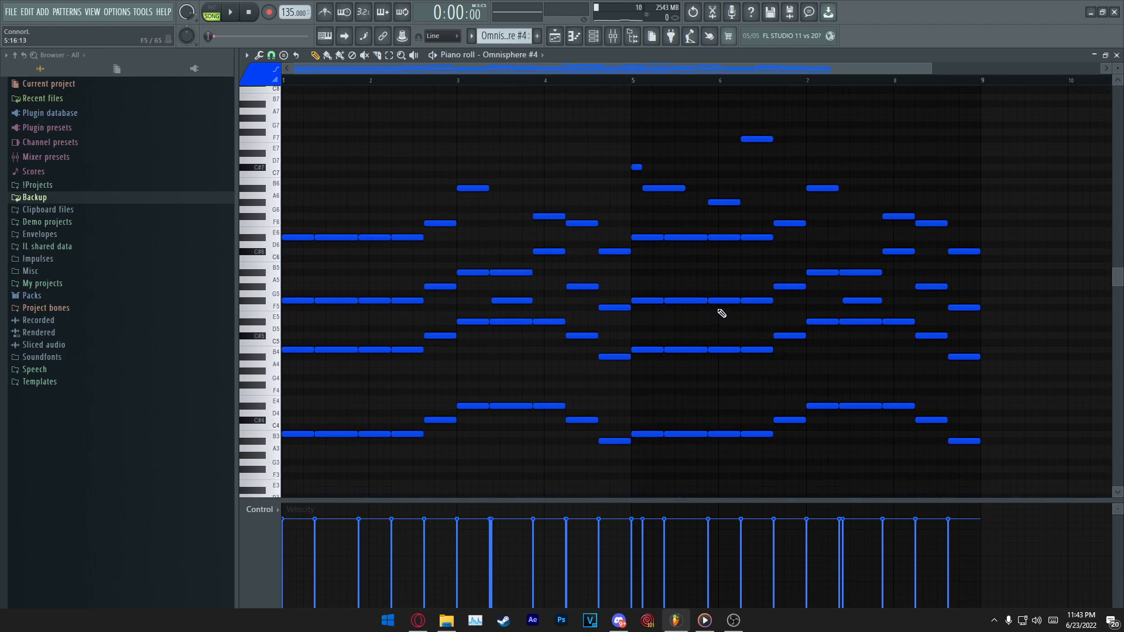
scroll(749, 254, "up", 1)
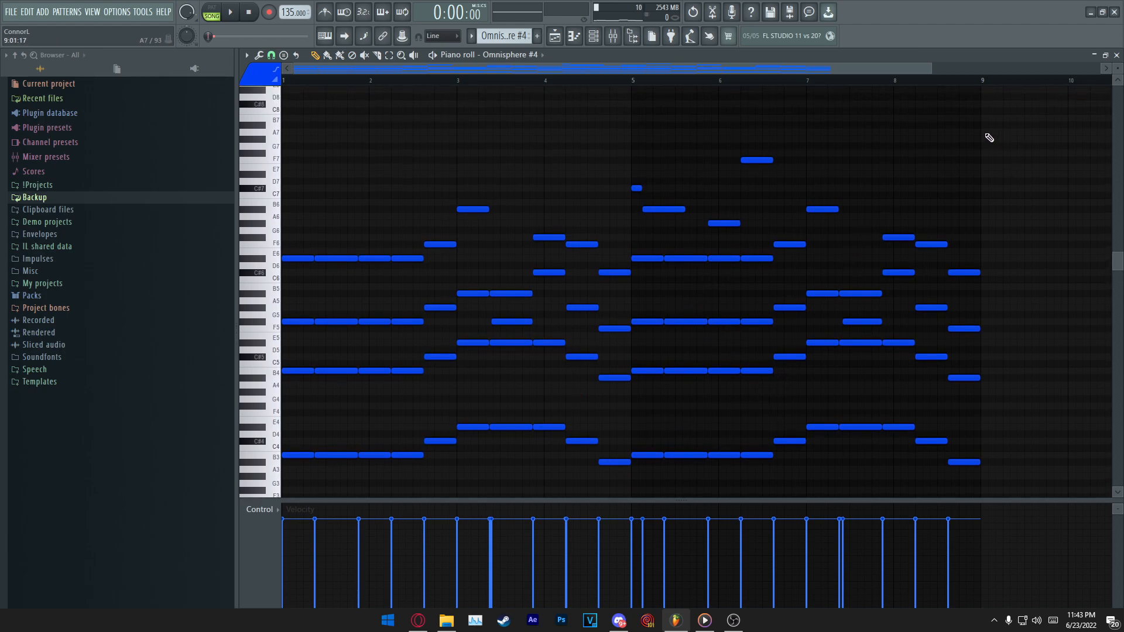
Select the notes above the lowest line, from E4 to A#7 across bars 1 to 8, and clear the selection.
scroll(652, 228, "up", 1)
scroll(653, 228, "down", 1)
left_click_drag(982, 123, 23, 410, "ctrl")
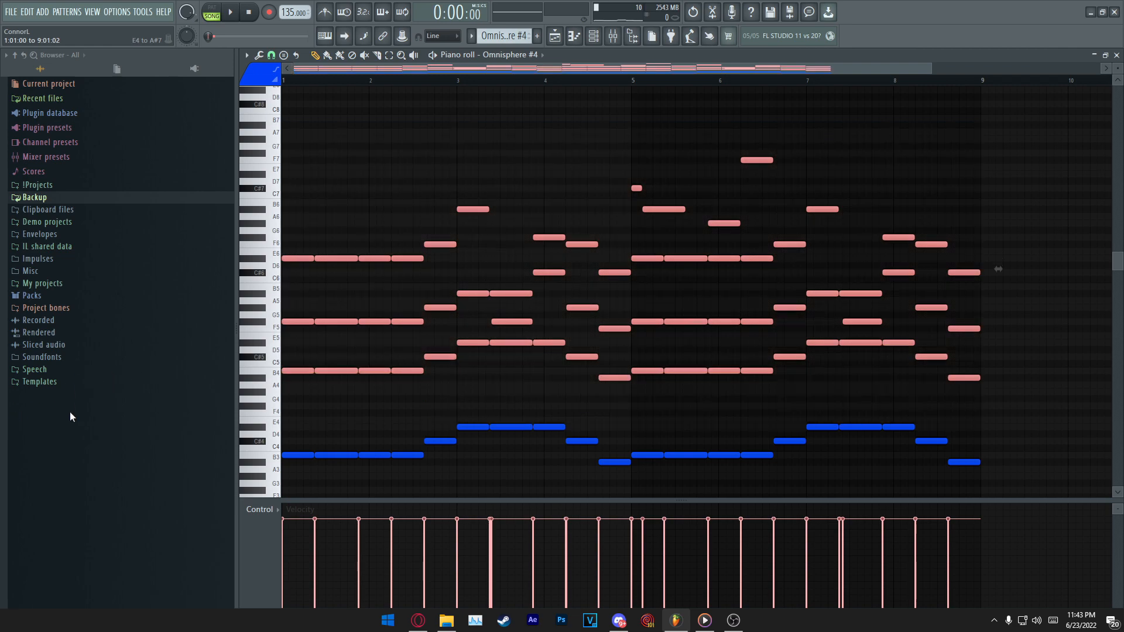
left_click(586, 334, "ctrl")
scroll(724, 312, "down", 1)
scroll(724, 312, "down", 1)
scroll(457, 166, "up", 1)
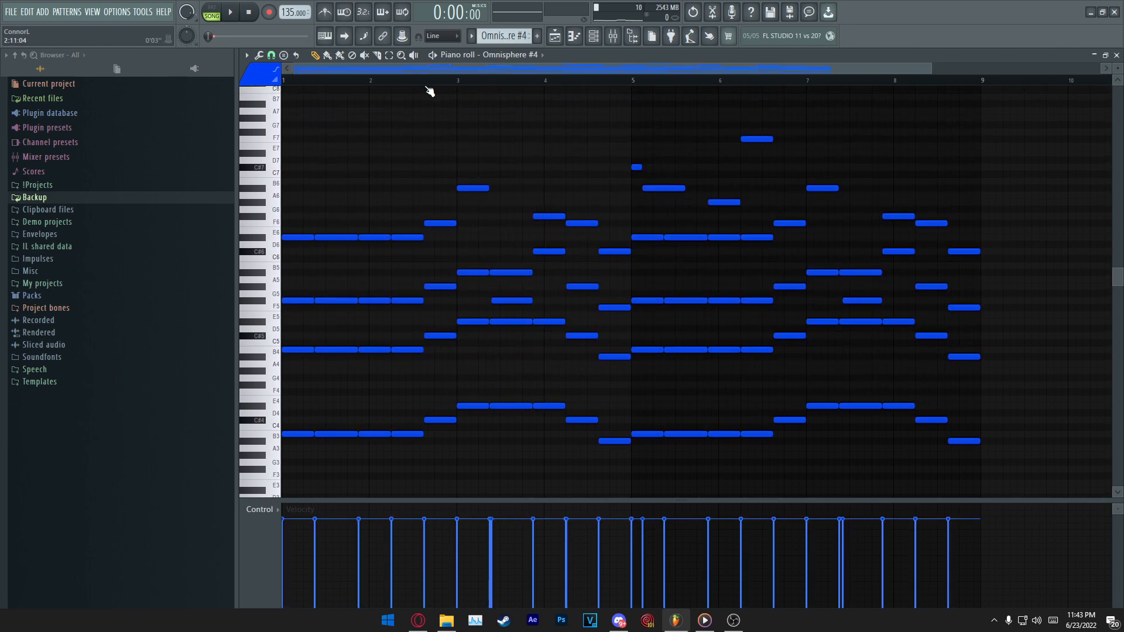
Play the Omnisphere #4 pattern in pattern mode, follow its notes in the piano roll, and stop playback.
left_click(432, 54)
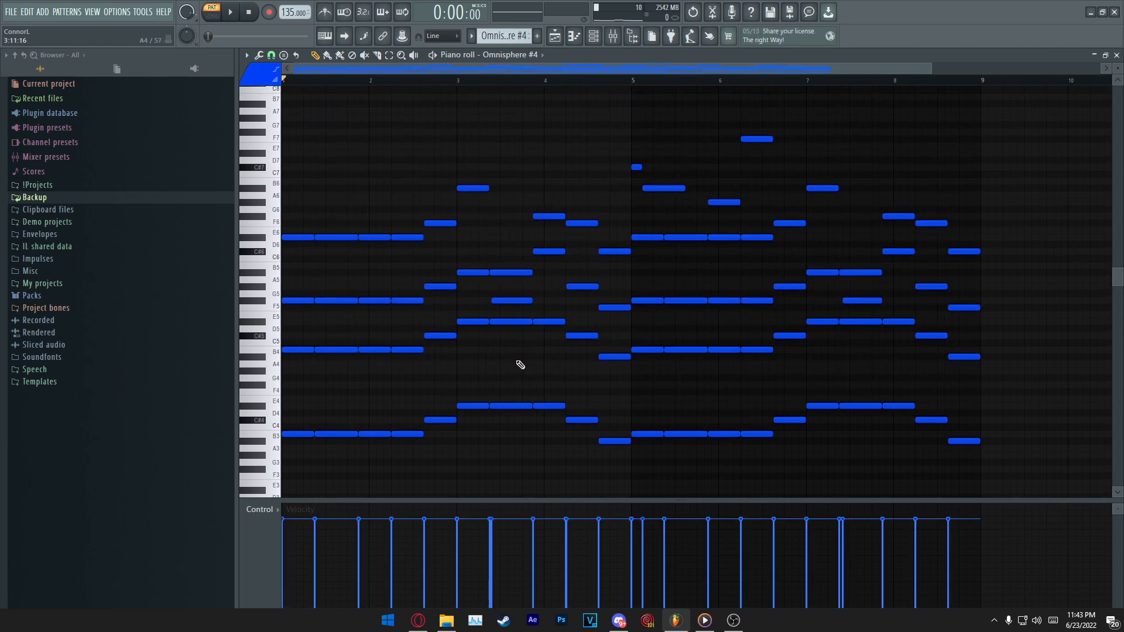
scroll(604, 284, "down", 1)
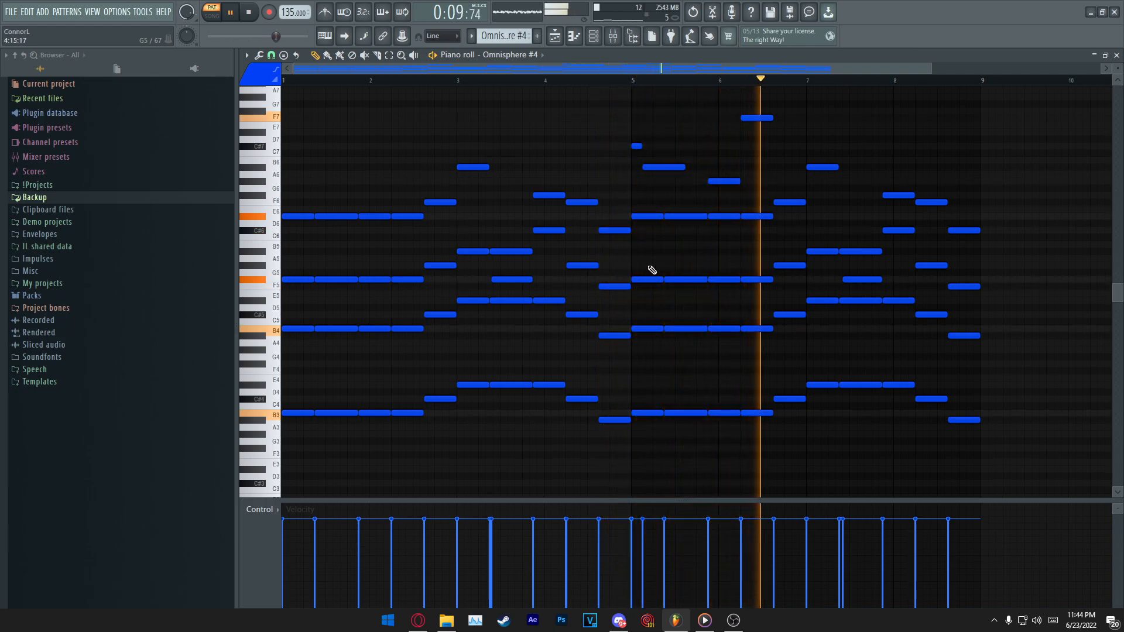
scroll(755, 339, "up", 1)
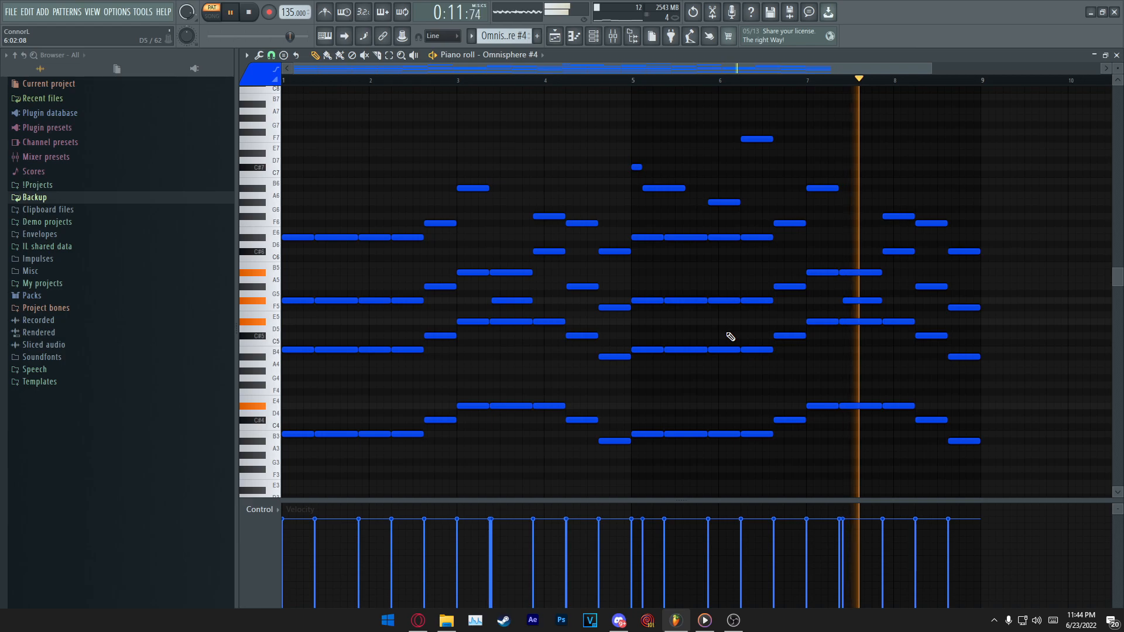
scroll(790, 317, "down", 1)
scroll(790, 307, "up", 1)
key("space")
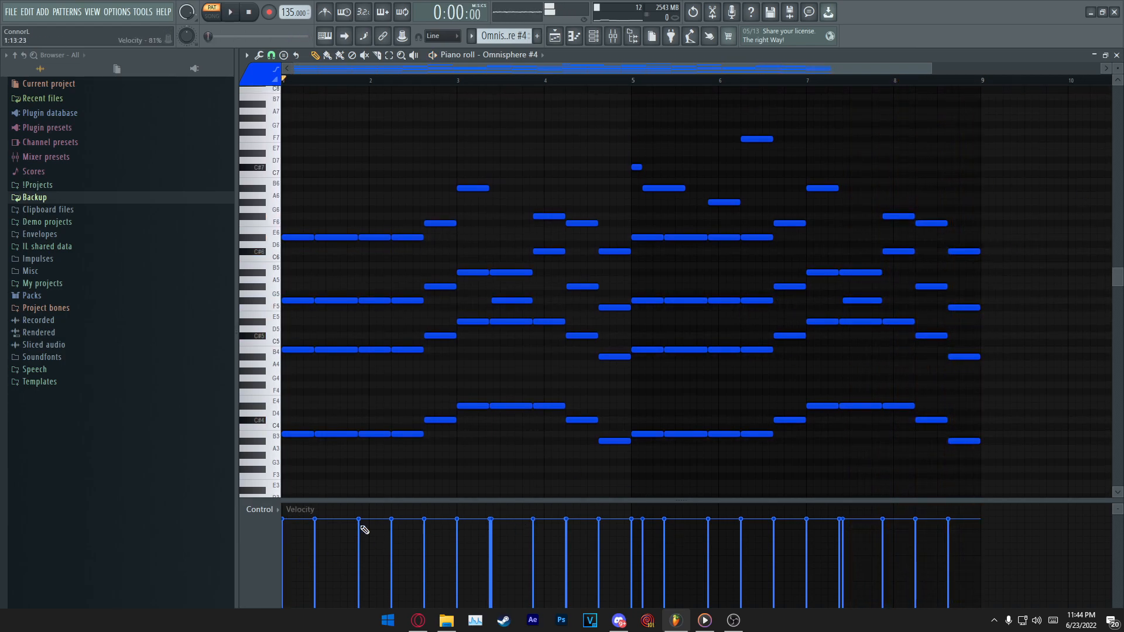
scroll(828, 422, "down", 1)
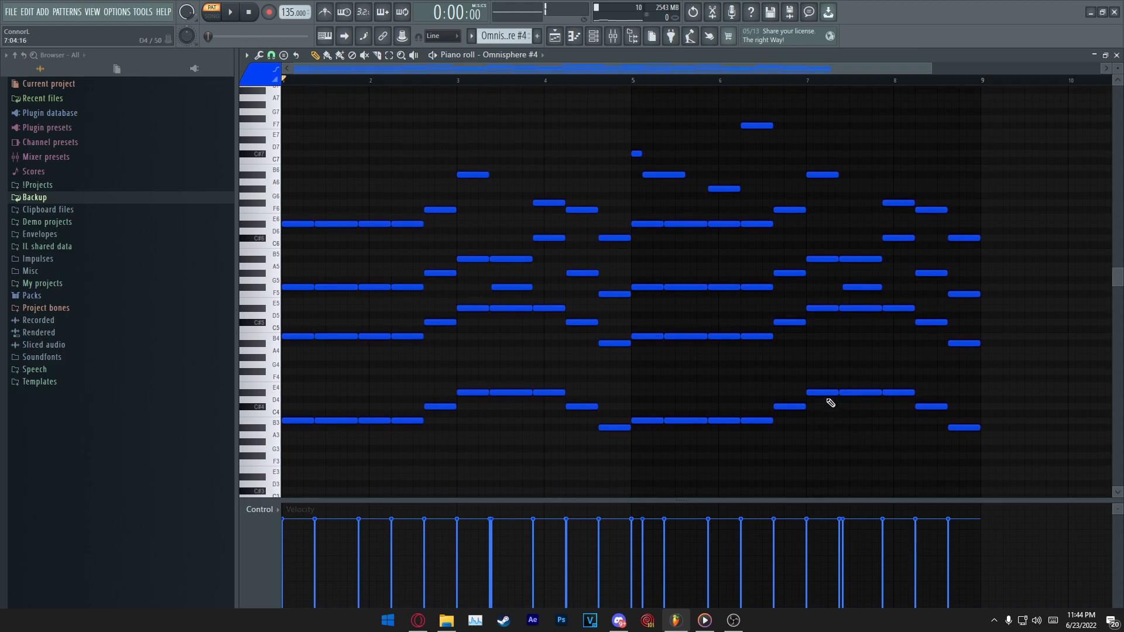
scroll(831, 461, "up", 1)
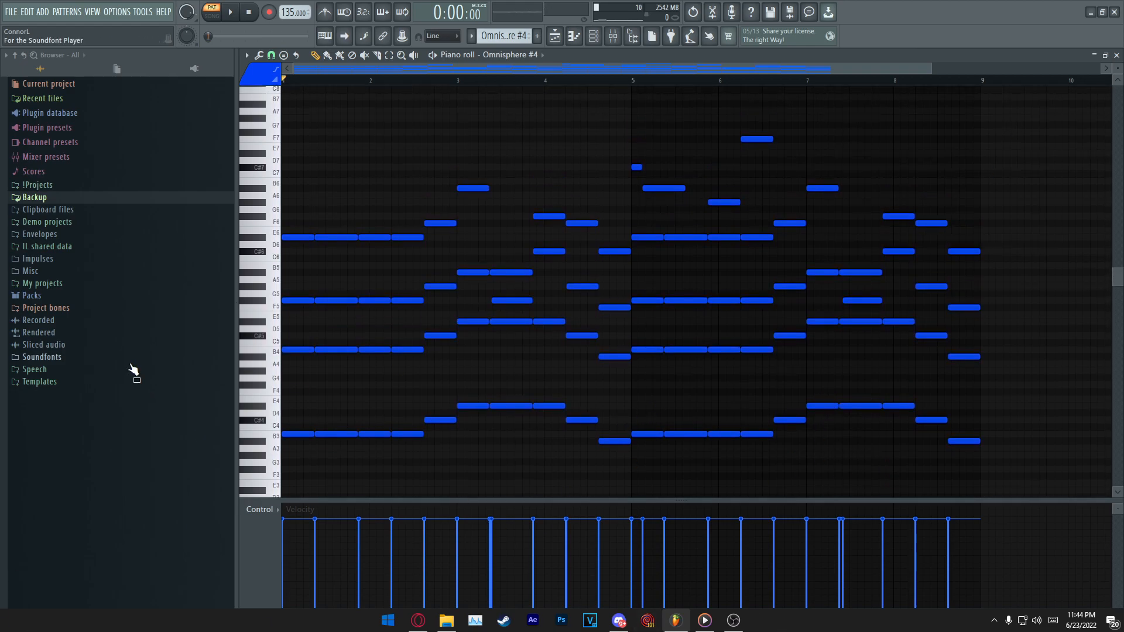
Look over the Omnisphere #4 notes from bar 1 to bar 8 once more and close the piano roll.
scroll(503, 217, "down", 2)
scroll(385, 82, "up", 2)
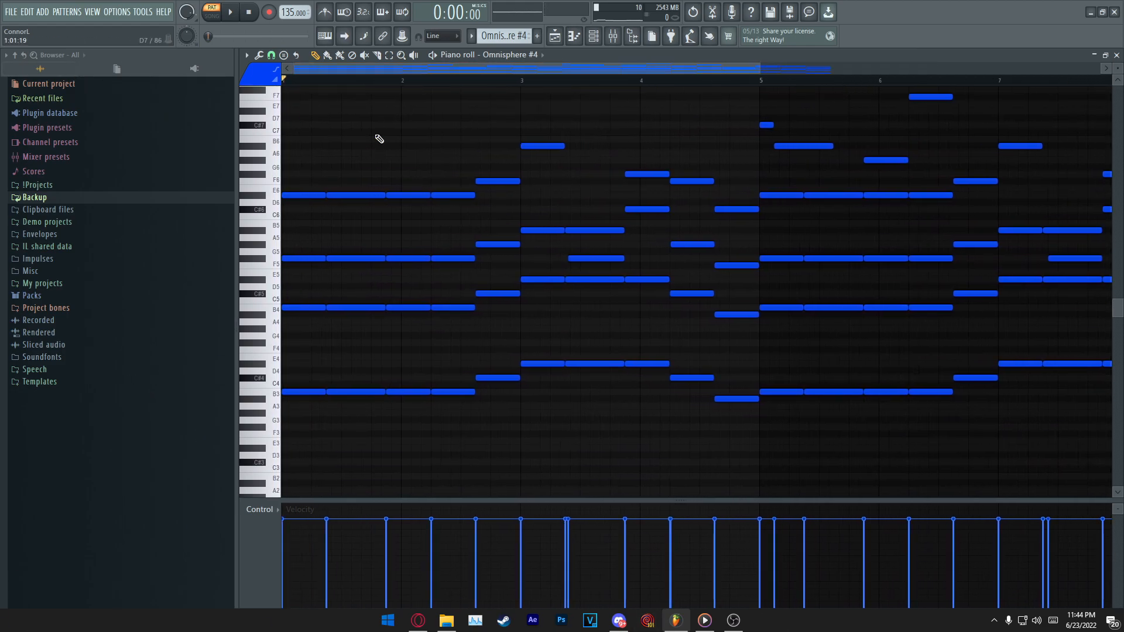
scroll(504, 117, "up", 2)
scroll(703, 101, "down", 2)
scroll(550, 183, "down", 1)
scroll(685, 377, "up", 1)
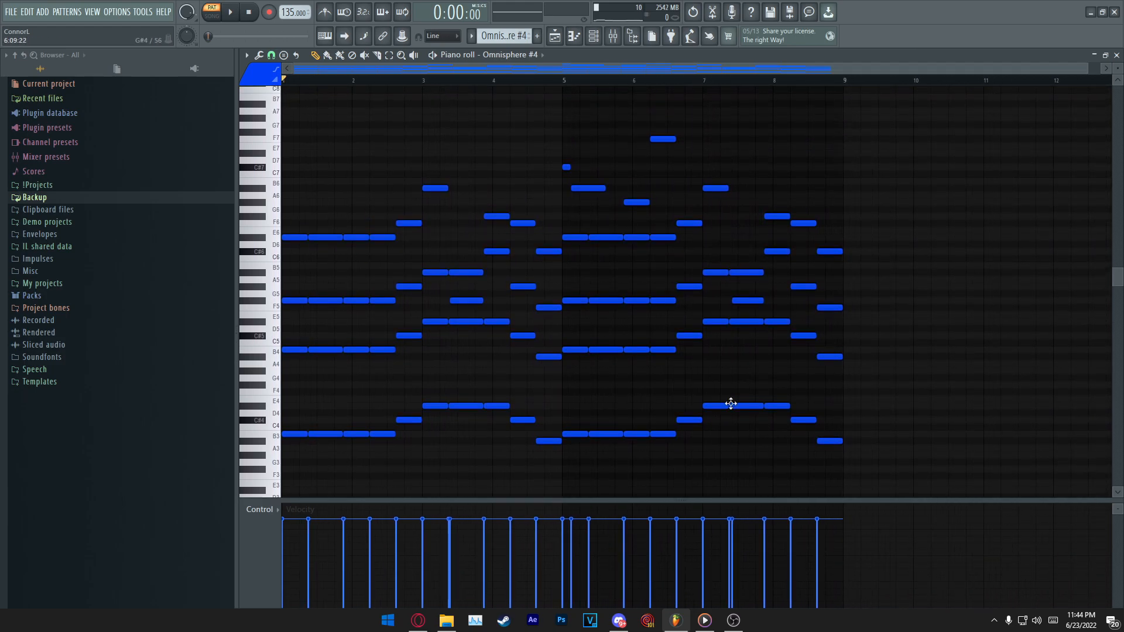
key("F7")
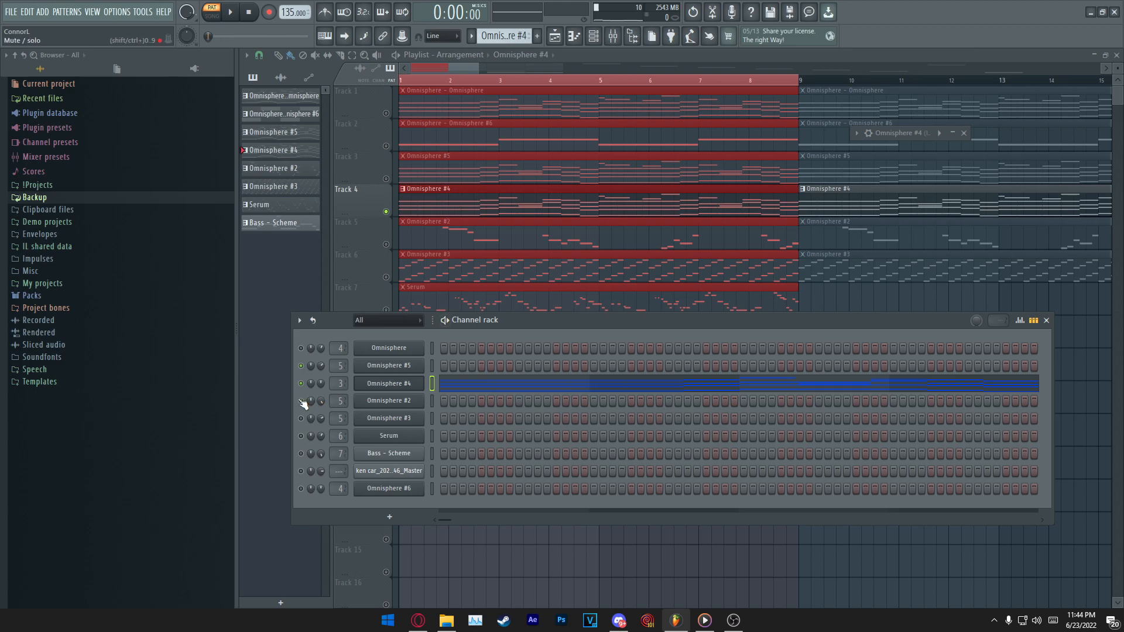
Solo the Omnisphere #2 track in the playlist and examine its pattern's notes across bars 1 to 8 in the piano roll.
left_click(442, 230)
left_click(404, 240)
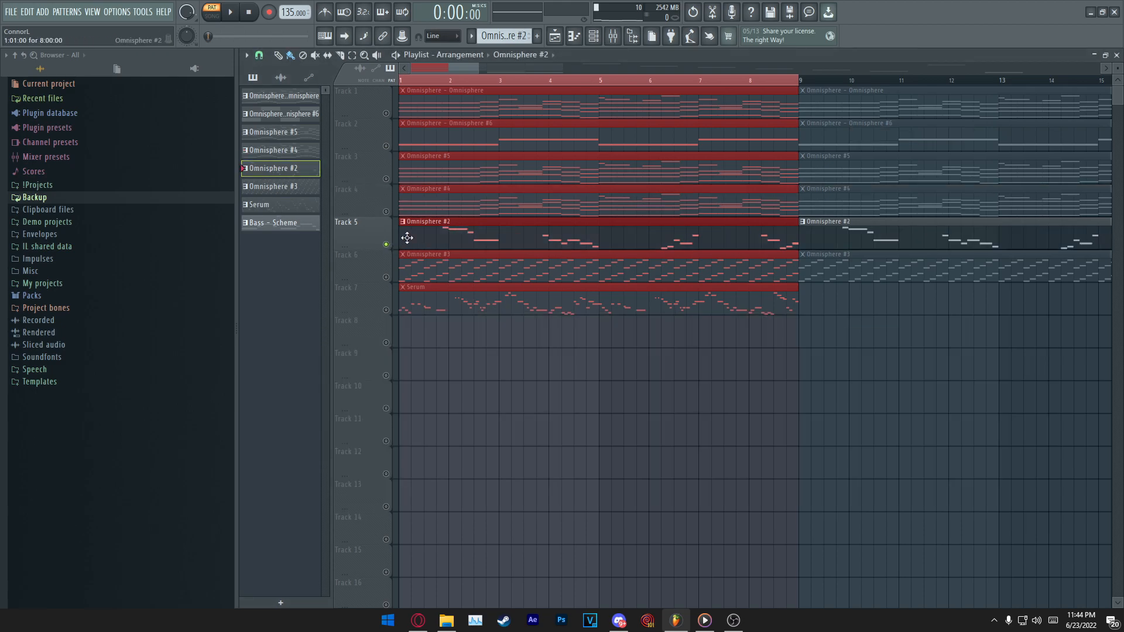
double_click(488, 228)
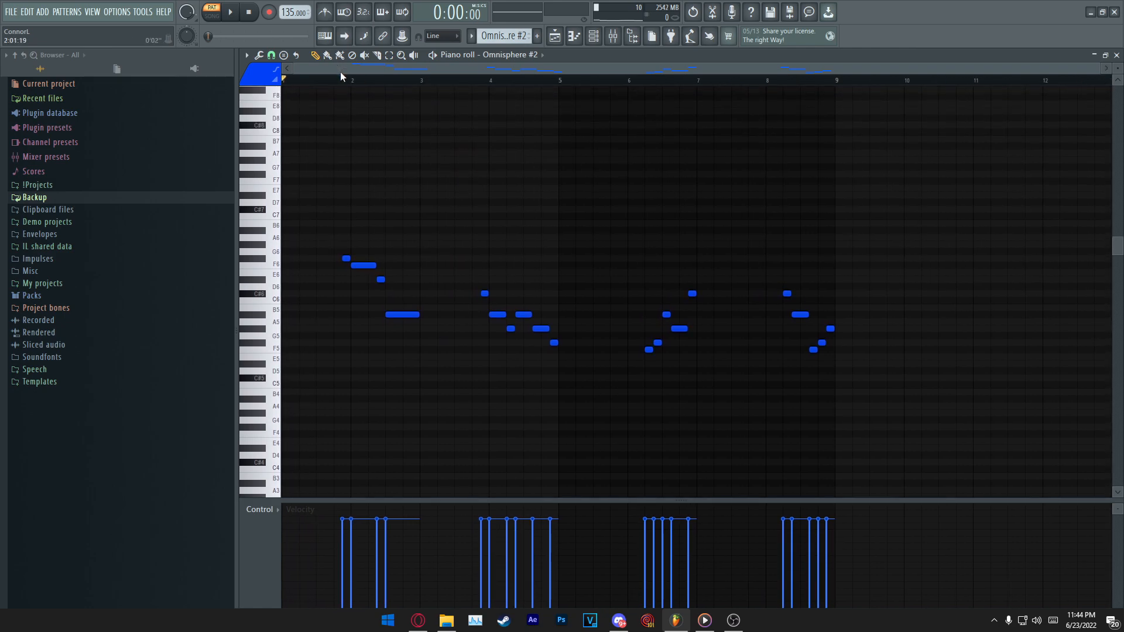
scroll(341, 72, "up", 3)
left_click_drag(362, 72, 337, 82)
scroll(338, 81, "down", 3)
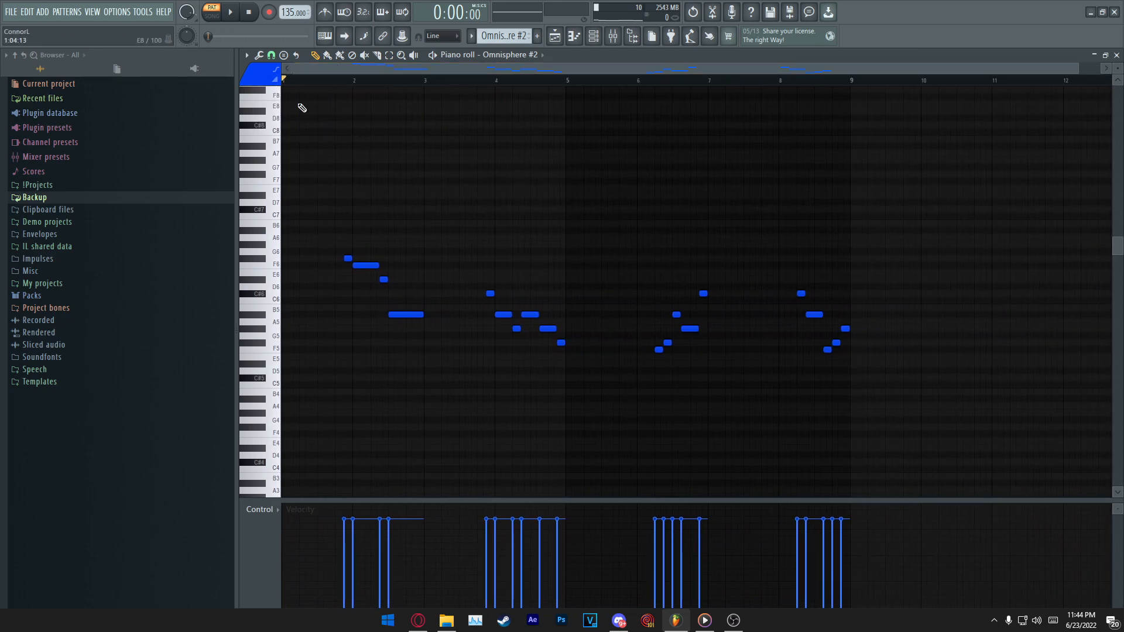
scroll(374, 70, "up", 2)
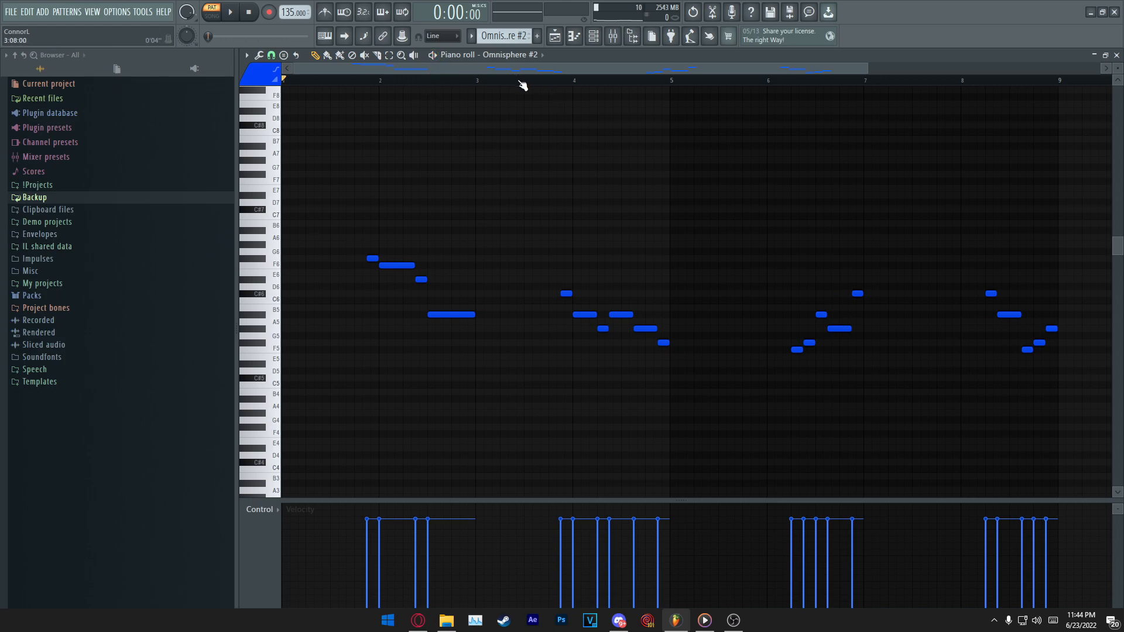
scroll(497, 85, "down", 2)
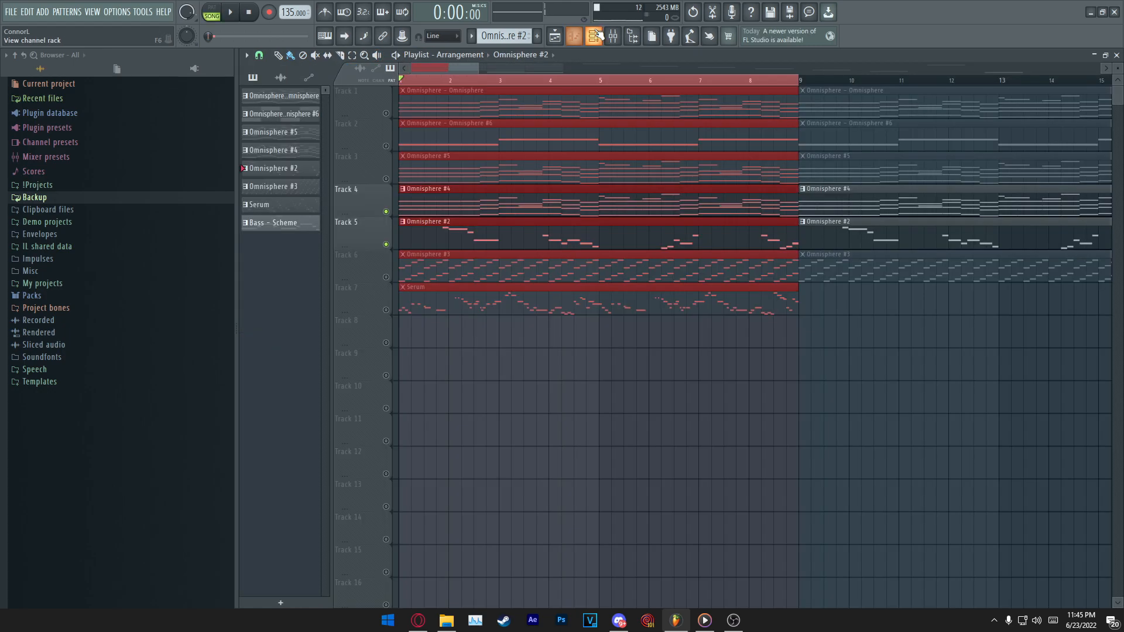
Play Omnisphere #2 together with Omnisphere #4 in song mode while following the Omnisphere #2 notes in the piano roll.
left_click(594, 38)
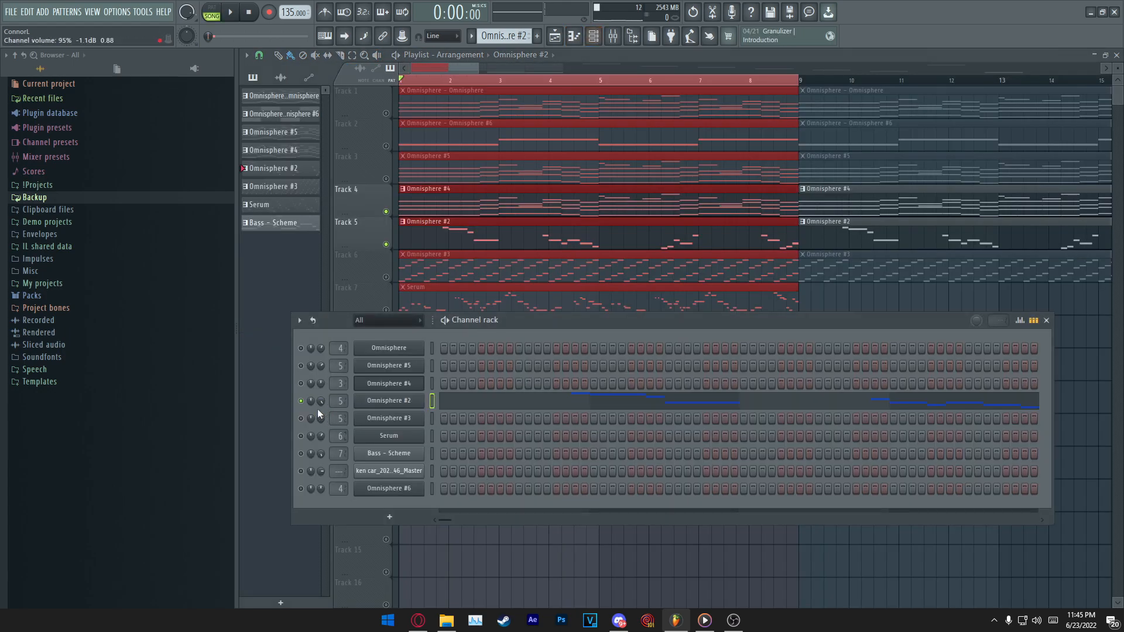
double_click(462, 237)
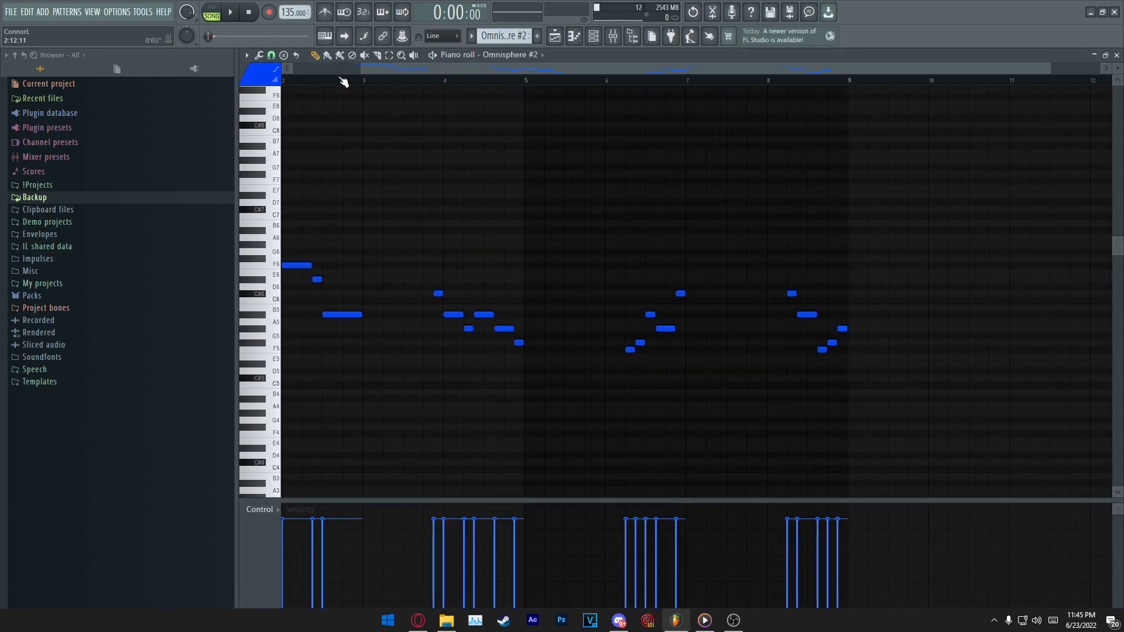
scroll(345, 81, "down", 2)
key("space")
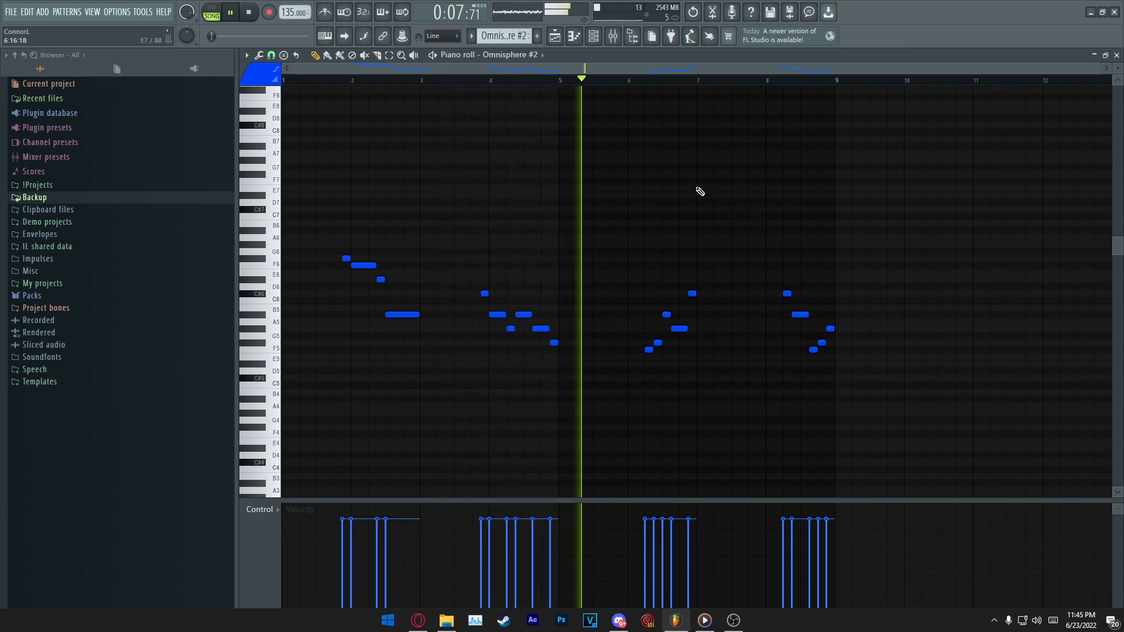
key("F6")
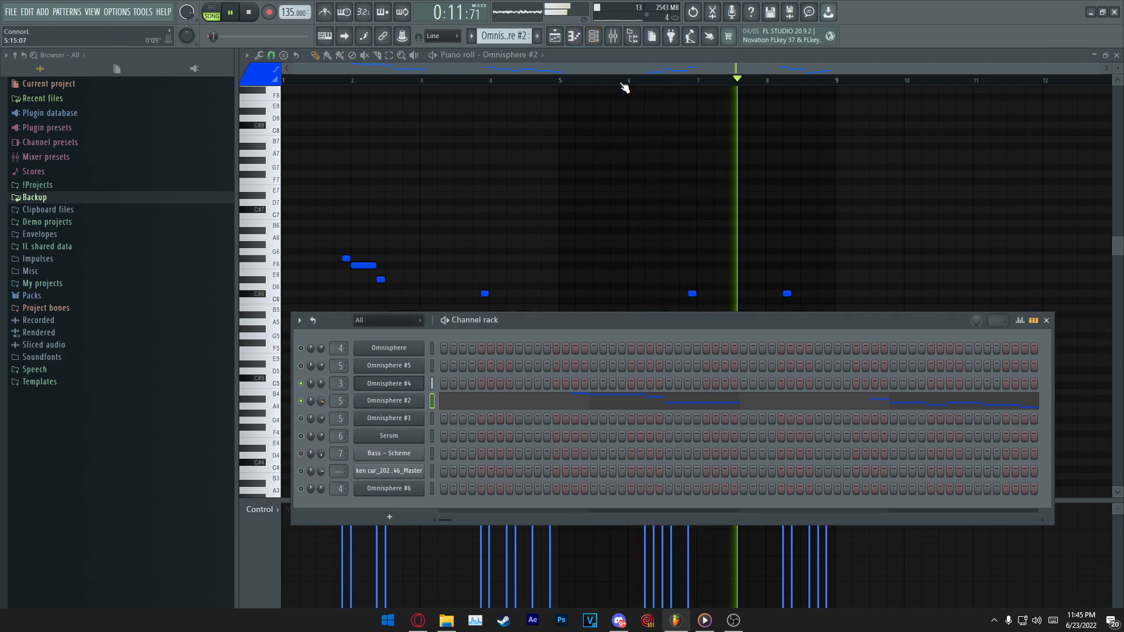
key("F6")
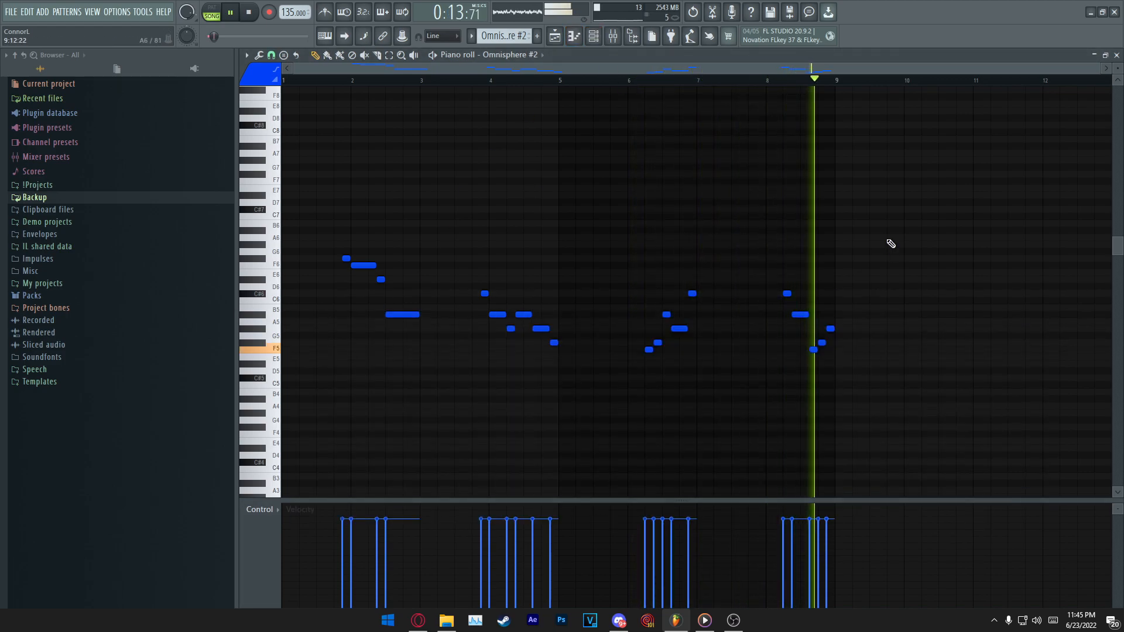
Stop playback and review the ValhallaVintageVerb, EffectRack and Fruity parametric EQ 2 effects on mixer Insert 3.
left_click(613, 39)
key("space")
left_click(1090, 93)
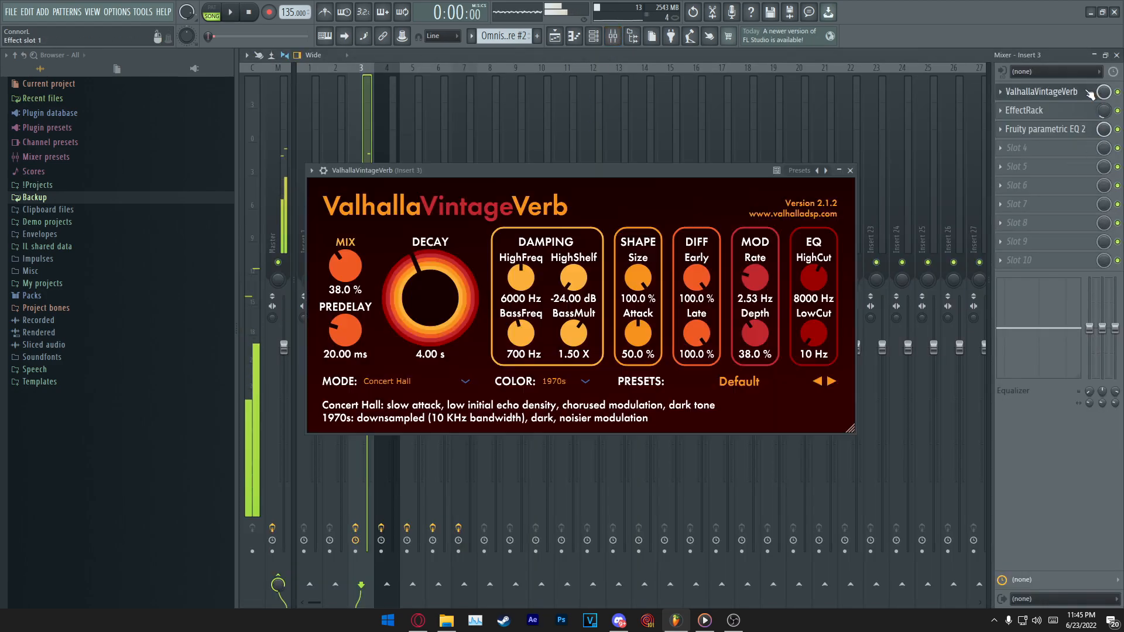
left_click(1087, 94)
left_click(1086, 110)
left_click(1086, 110)
left_click(1069, 92)
left_click(1069, 93)
left_click(1069, 112)
left_click(1068, 114)
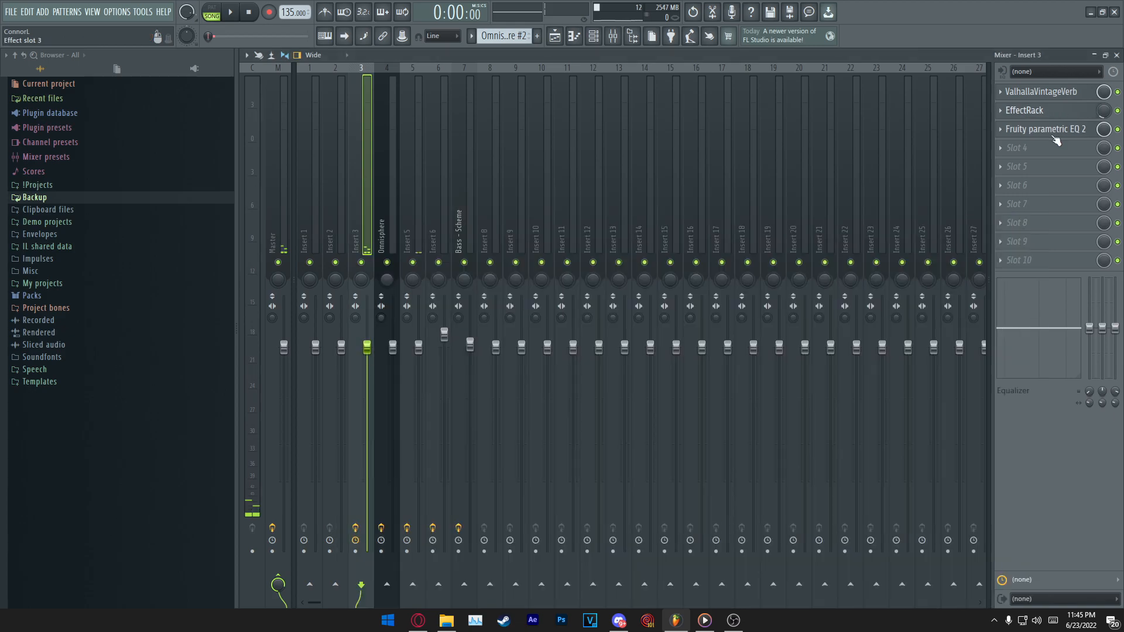
left_click(1058, 131)
left_click(1058, 131)
Return to the playlist, solo the Omnisphere #3 track, and view the synth patch loaded on the Omnisphere #3 channel.
key("F7")
key("F5")
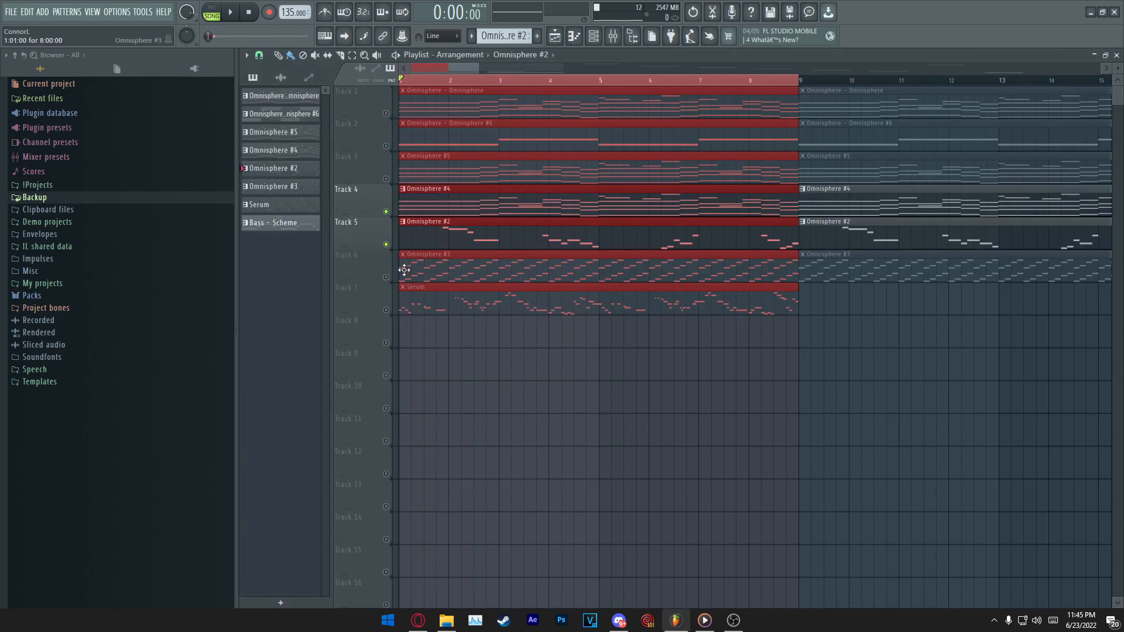
left_click(402, 264)
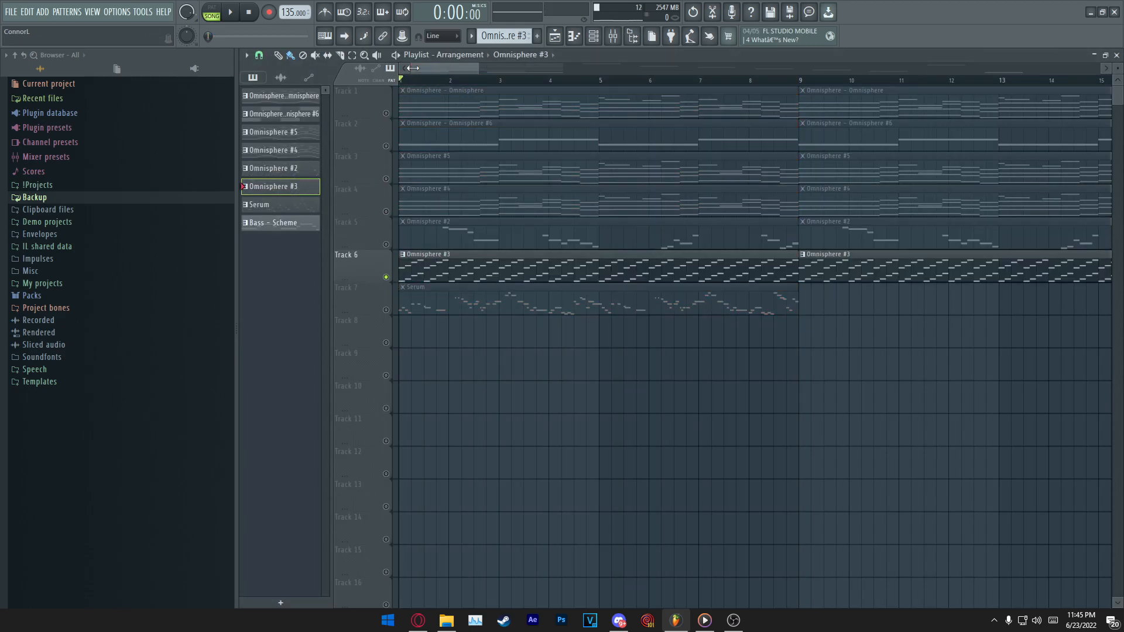
left_click(600, 39)
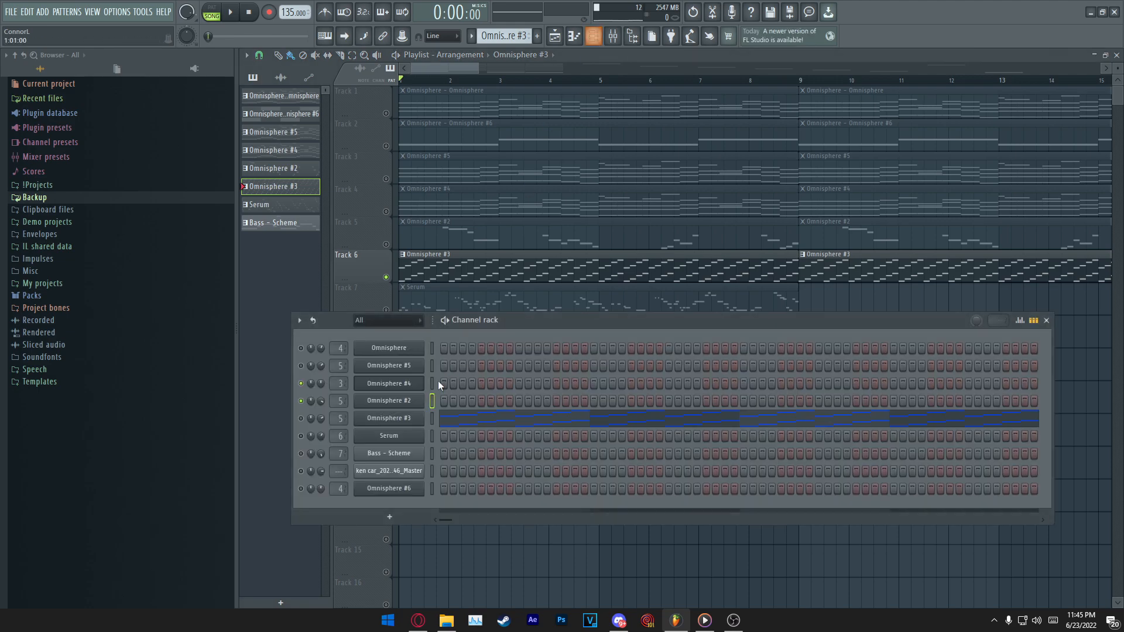
left_click(382, 419)
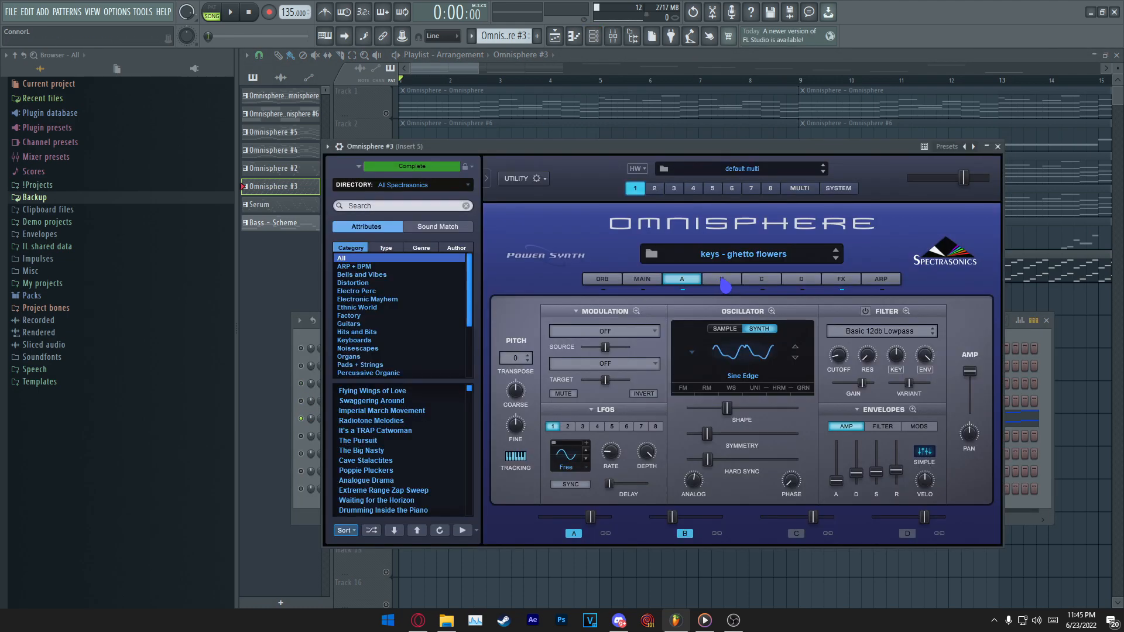
left_click(995, 148)
left_click_drag(670, 320, 675, 313)
Open the Omnisphere #3 notes in the piano roll, highlight groups of them with selections, and clear the selection.
key("F7")
left_click_drag(1050, 195, 33, 424, "ctrl")
left_click(437, 173, "ctrl")
scroll(437, 174, "down", 1)
scroll(296, 367, "up", 2)
left_click_drag(291, 403, 275, 498, "ctrl")
left_click(286, 446, "ctrl")
Zoom in on the start of bar 1, highlight the first rising four-step run in both octaves, and clear the selection.
scroll(313, 103, "up", 6)
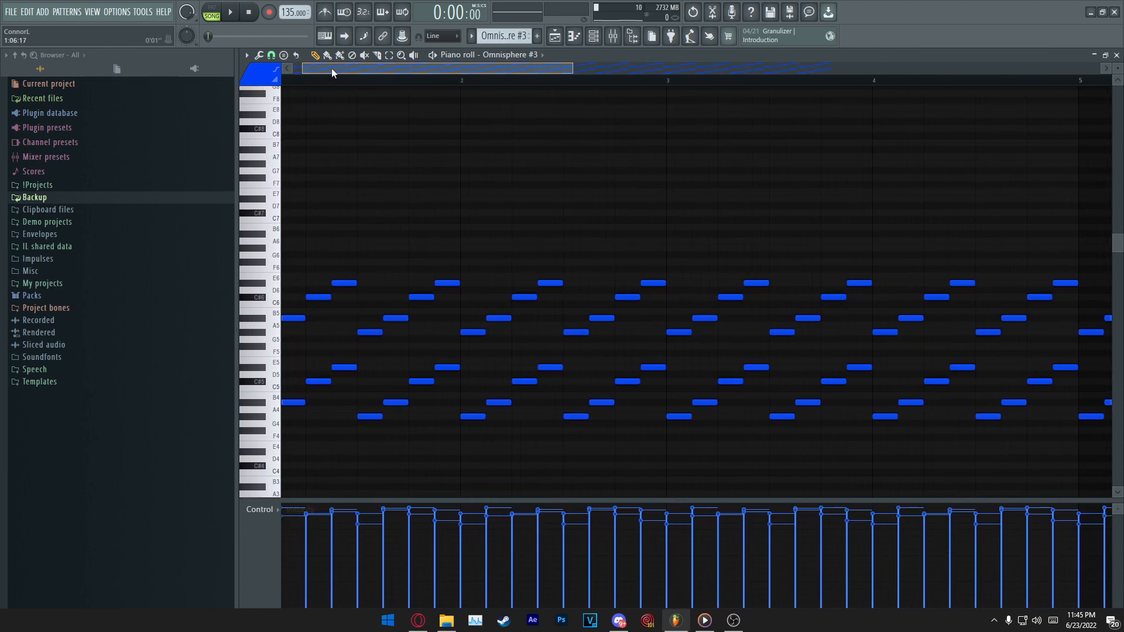
left_click_drag(332, 69, 318, 69)
left_click_drag(380, 251, 215, 508, "ctrl")
left_click(374, 260, "ctrl")
left_click_drag(382, 258, 268, 417, "ctrl")
left_click(268, 426, "ctrl")
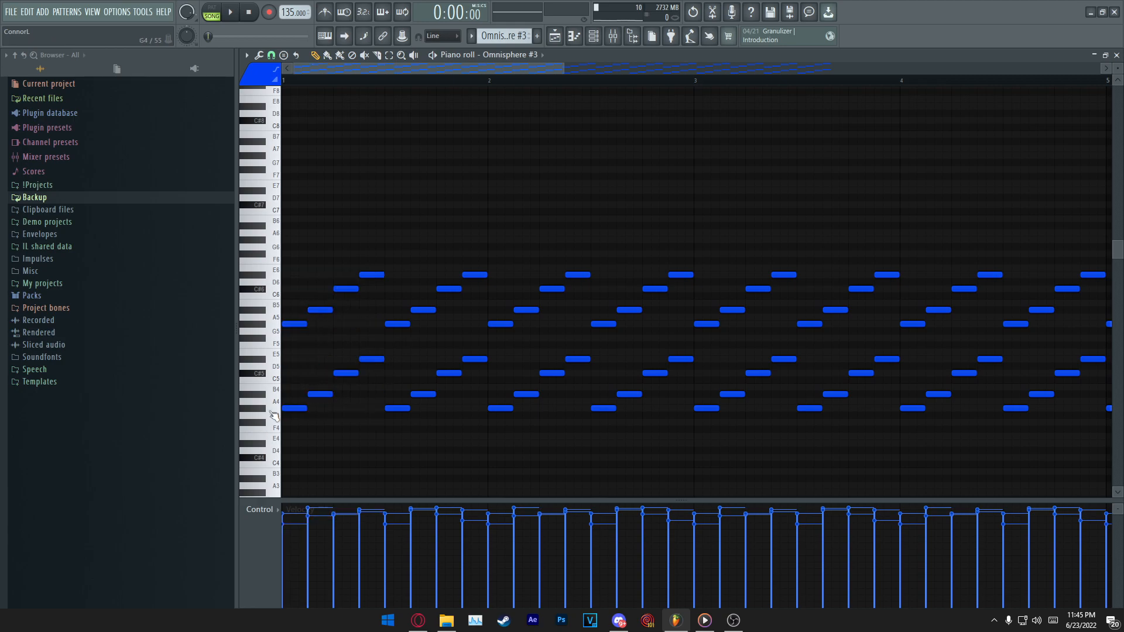
Look over the repeating Omnisphere #3 arpeggio across bars 1 to 8 and close the piano roll.
scroll(346, 84, "down", 5)
scroll(819, 280, "down", 1)
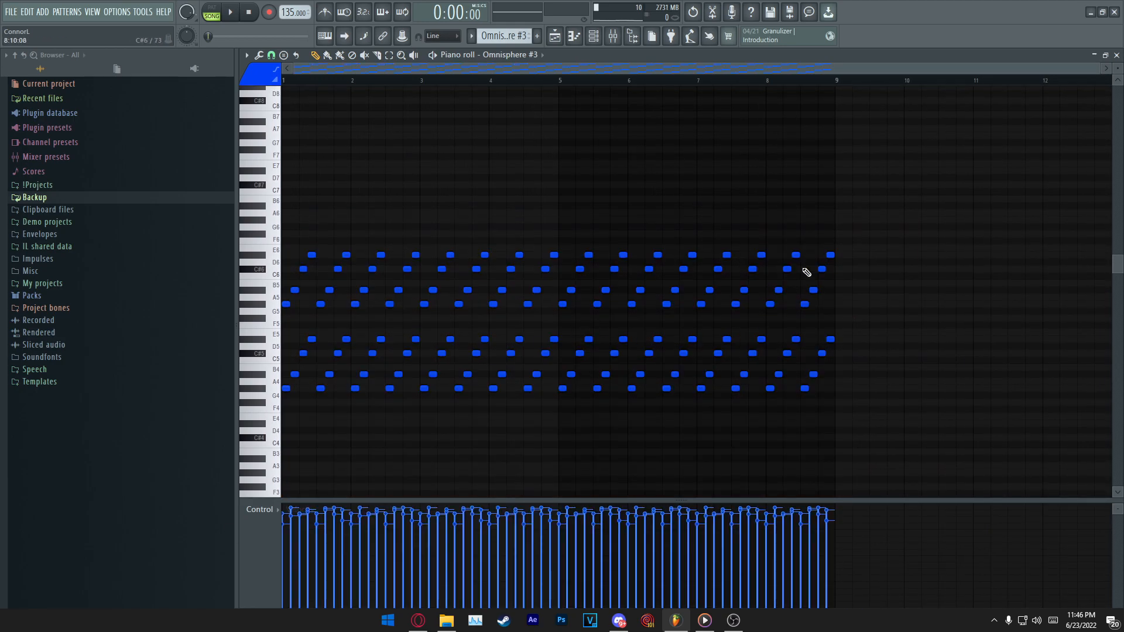
scroll(311, 88, "up", 2)
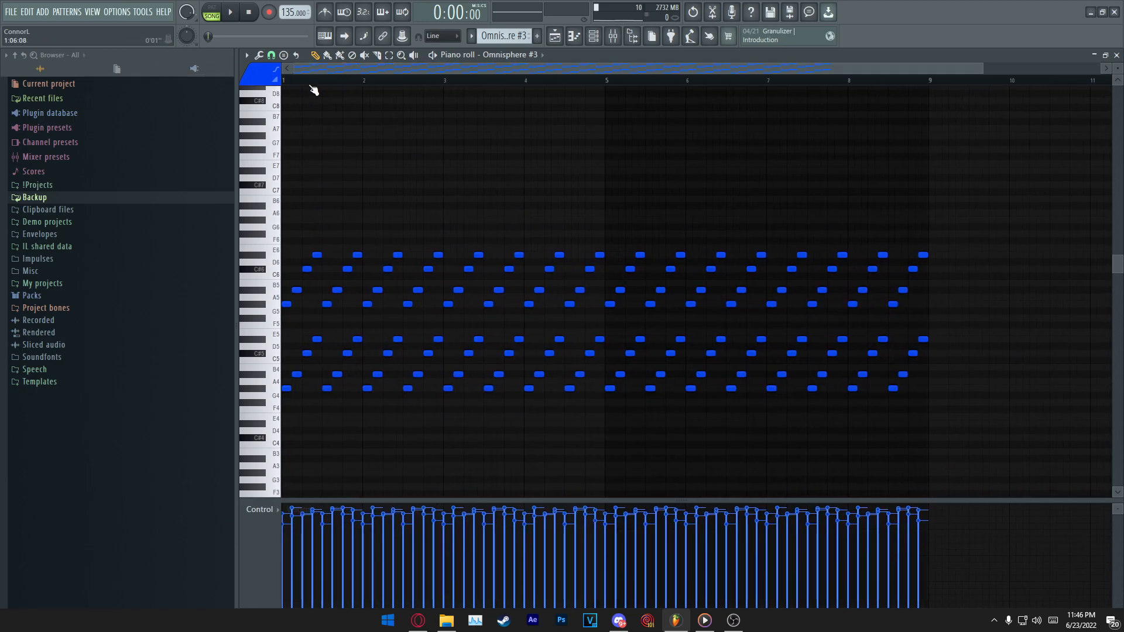
key("Escape")
key("Escape")
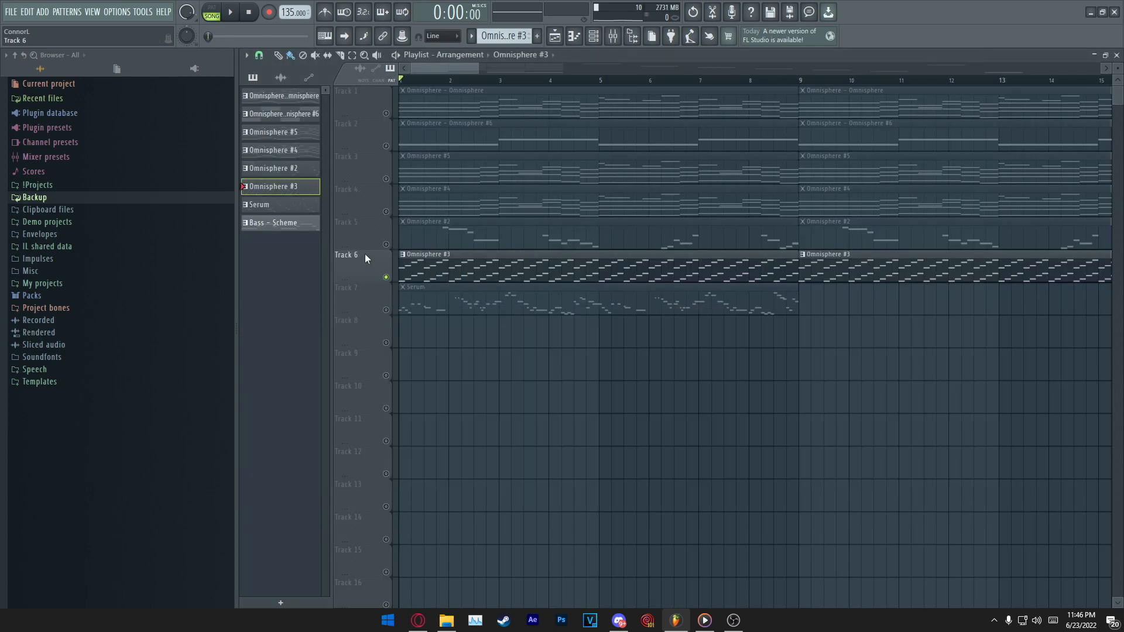
Unmute tracks 4 and 5, play them with Omnisphere #3 while following its notes in the piano roll, and stop playback.
left_click(386, 244)
left_click(386, 211)
double_click(448, 255)
scroll(367, 83, "down", 2)
key("space")
scroll(430, 205, "down", 2)
scroll(358, 82, "up", 2)
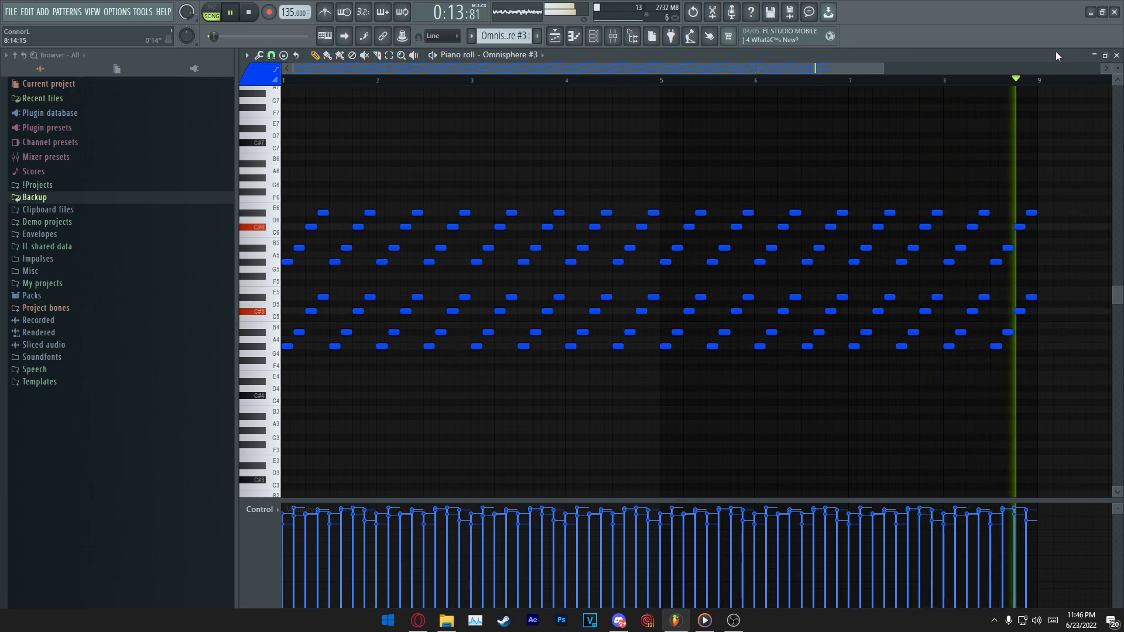
left_click(1116, 55)
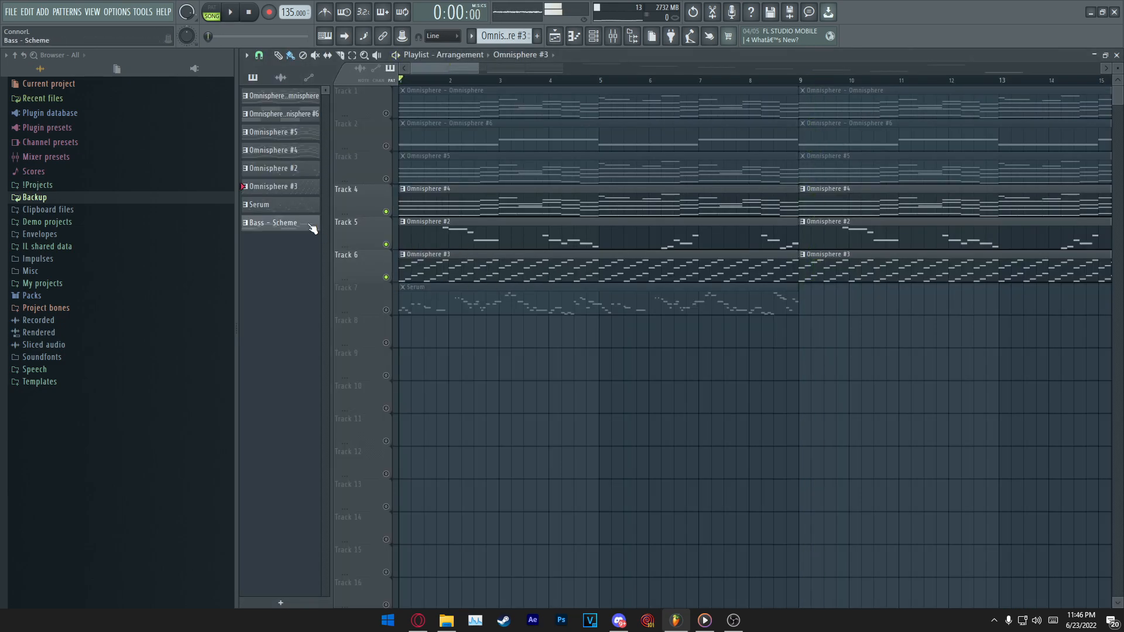
Solo the Serum track, track 7, in the playlist.
scroll(468, 84, "down", 4)
scroll(468, 84, "up", 3)
left_click_drag(489, 69, 466, 70)
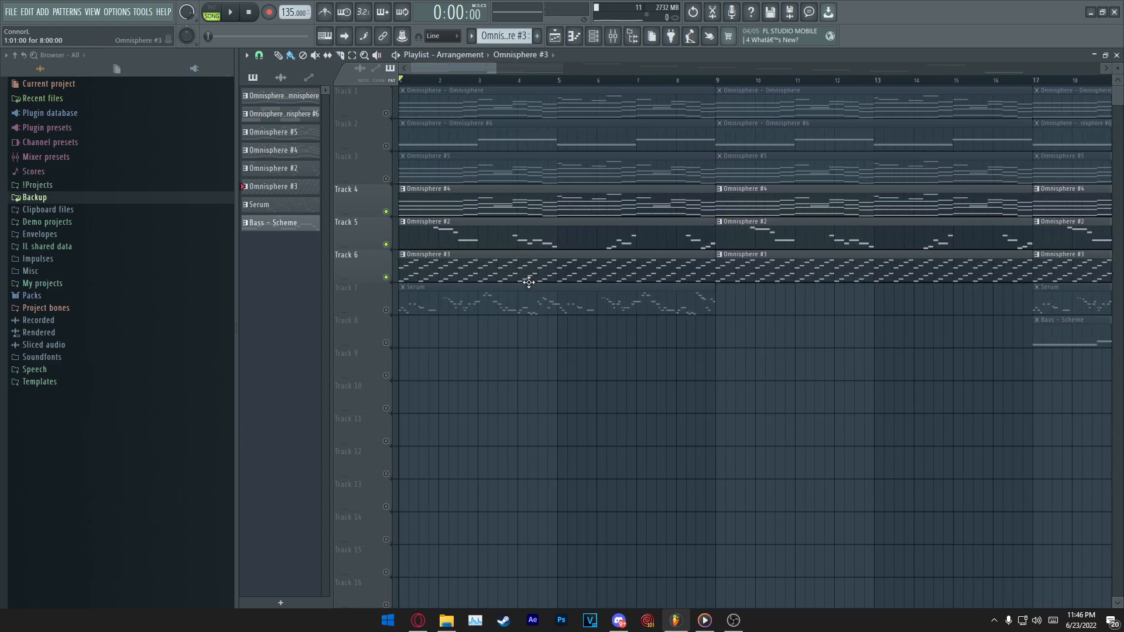
right_click(386, 311)
View the Serum channel's synth patch from the channel rack and close the plugin window.
key("F6")
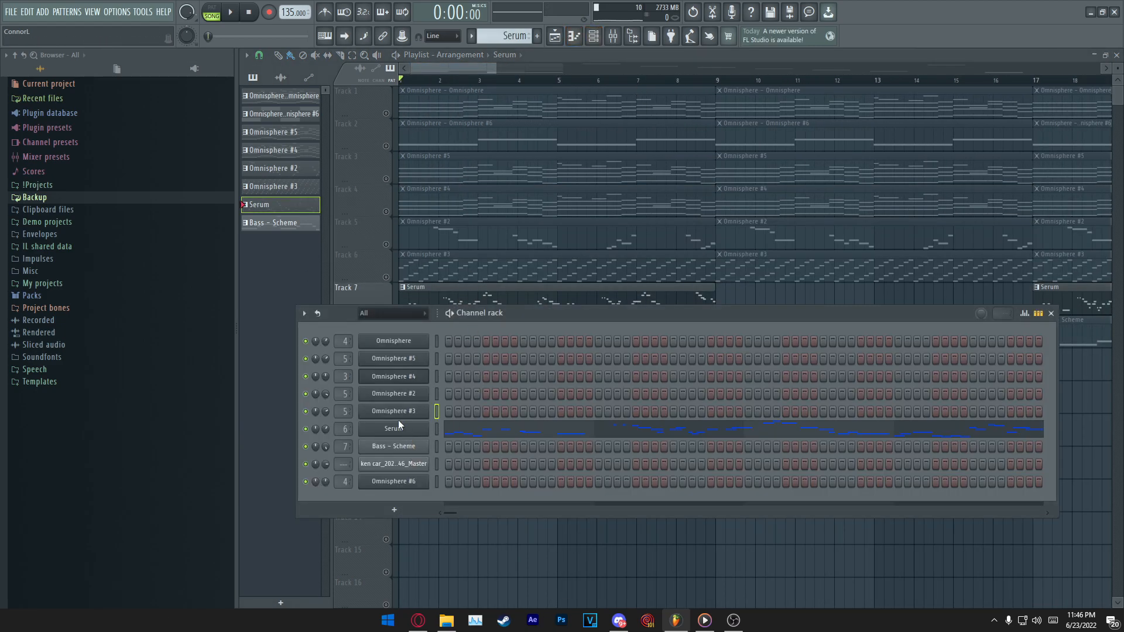
left_click_drag(573, 158, 600, 151)
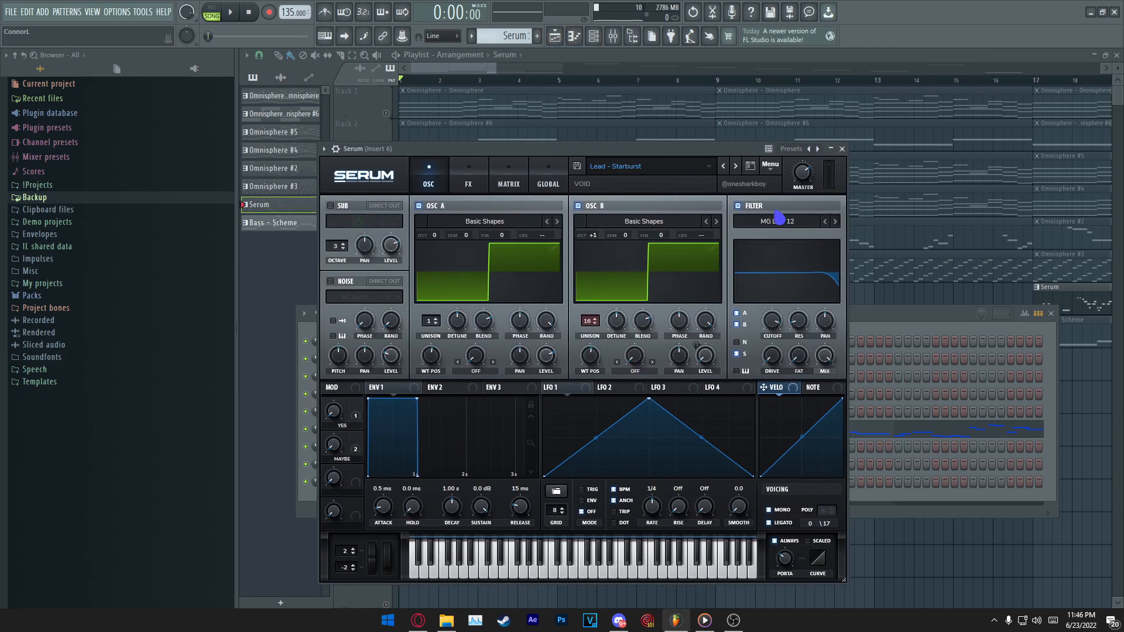
left_click(838, 149)
left_click_drag(698, 315, 705, 307)
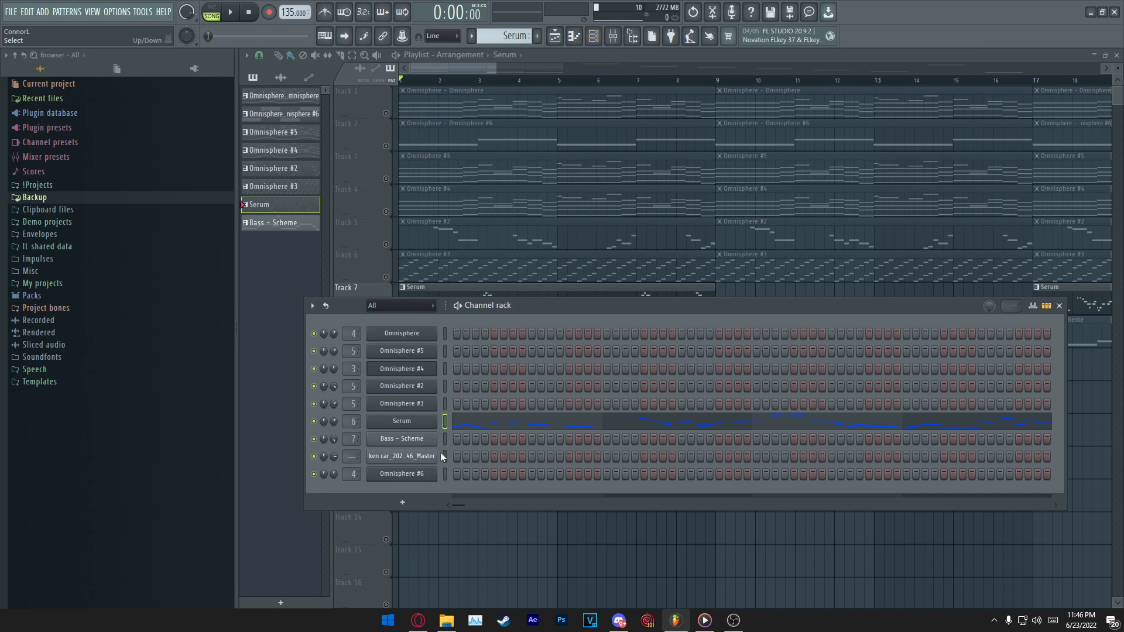
left_click_drag(538, 323, 501, 325)
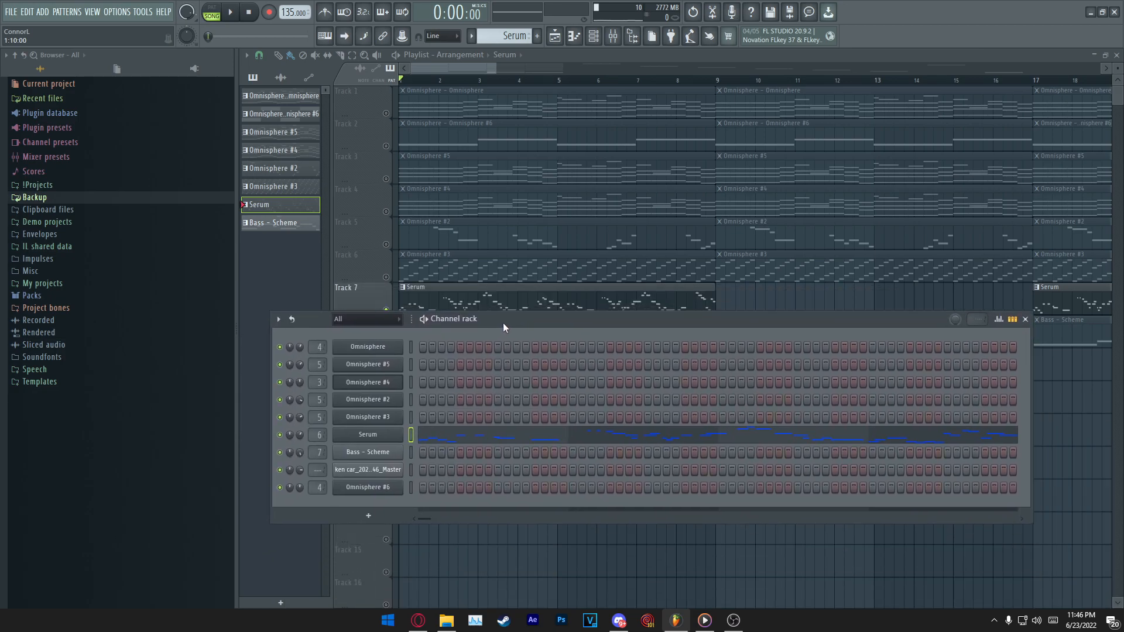
Unmute tracks 4, 5 and 6 so they sound alongside the Serum track.
left_click(386, 277)
left_click(386, 244)
left_click(386, 212)
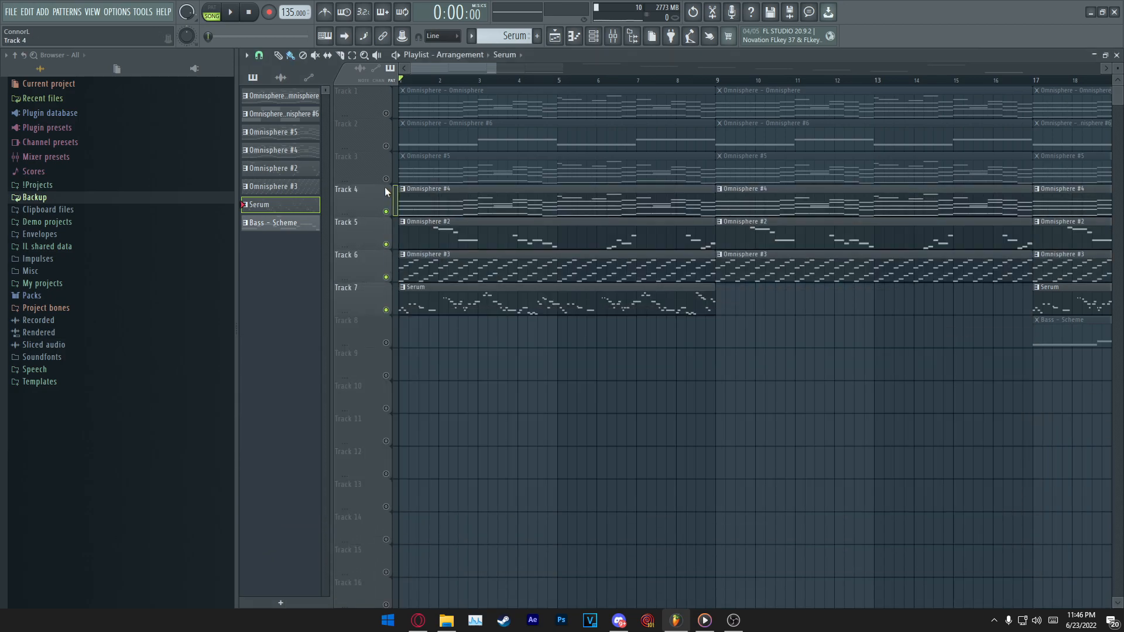
Examine the Serum pattern's melody notes from bar 1 to bar 8 in the piano roll.
double_click(461, 302)
scroll(359, 83, "up", 5)
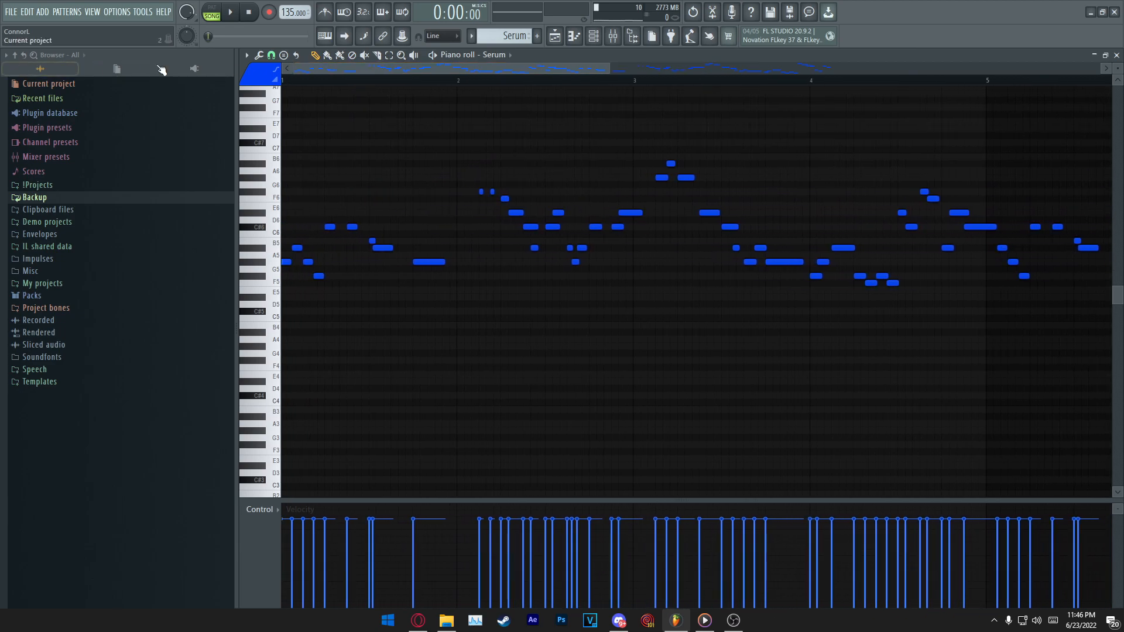
scroll(582, 72, "down", 6)
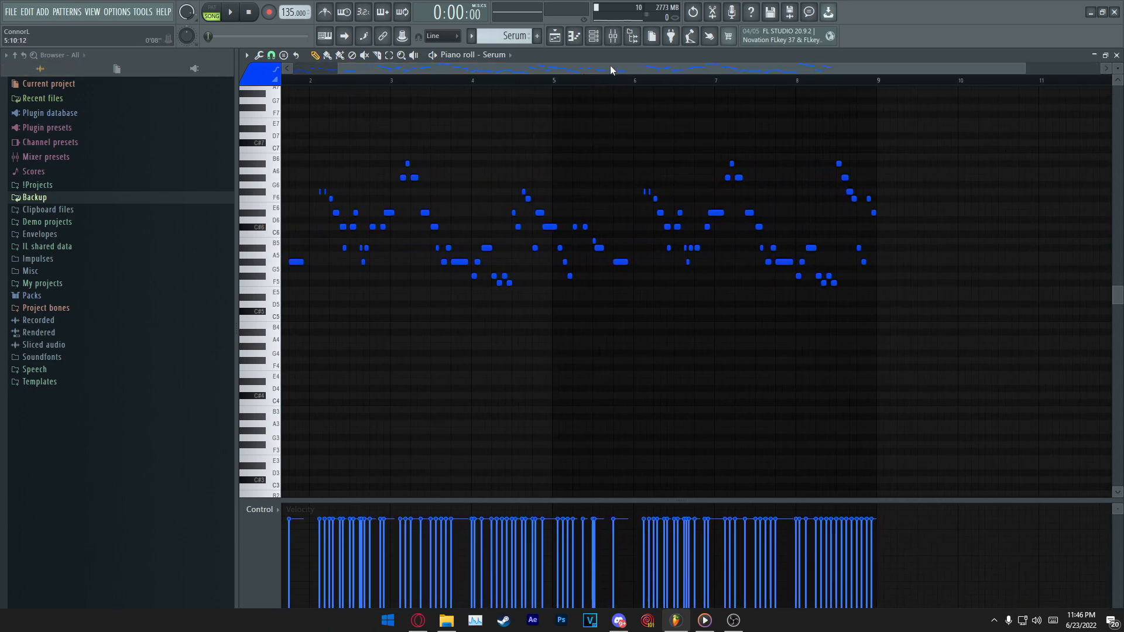
scroll(441, 79, "up", 1)
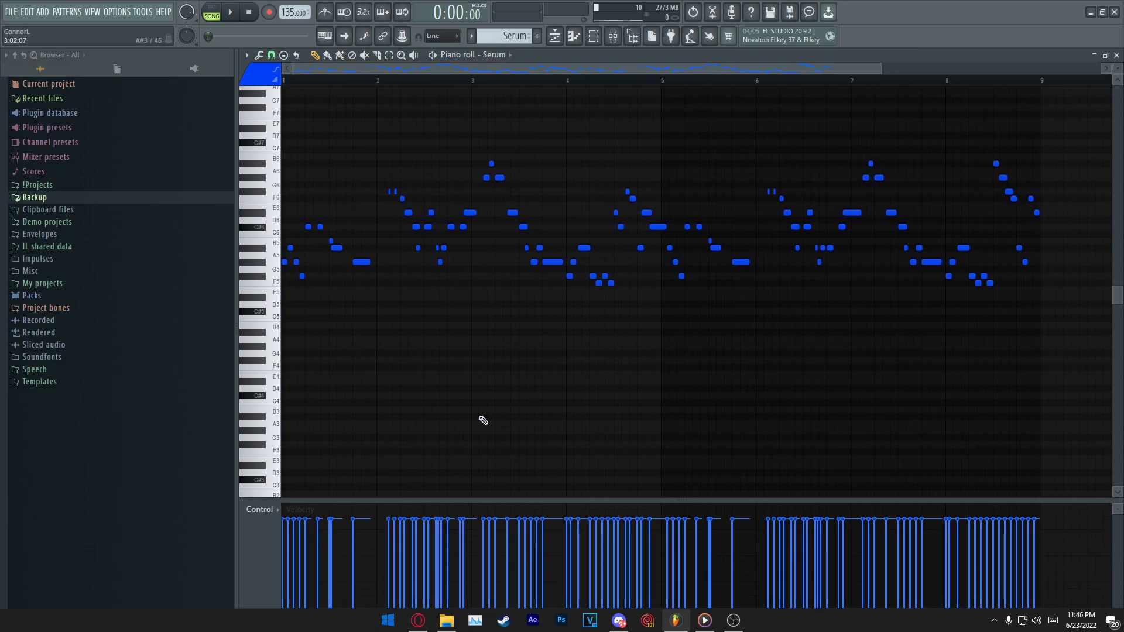
View the ValhallaVintageVerb and Fruity parametric EQ 2 effects on mixer insert 5.
left_click(614, 39)
left_click(1034, 94)
left_click(1034, 94)
left_click(1047, 167)
left_click(1047, 166)
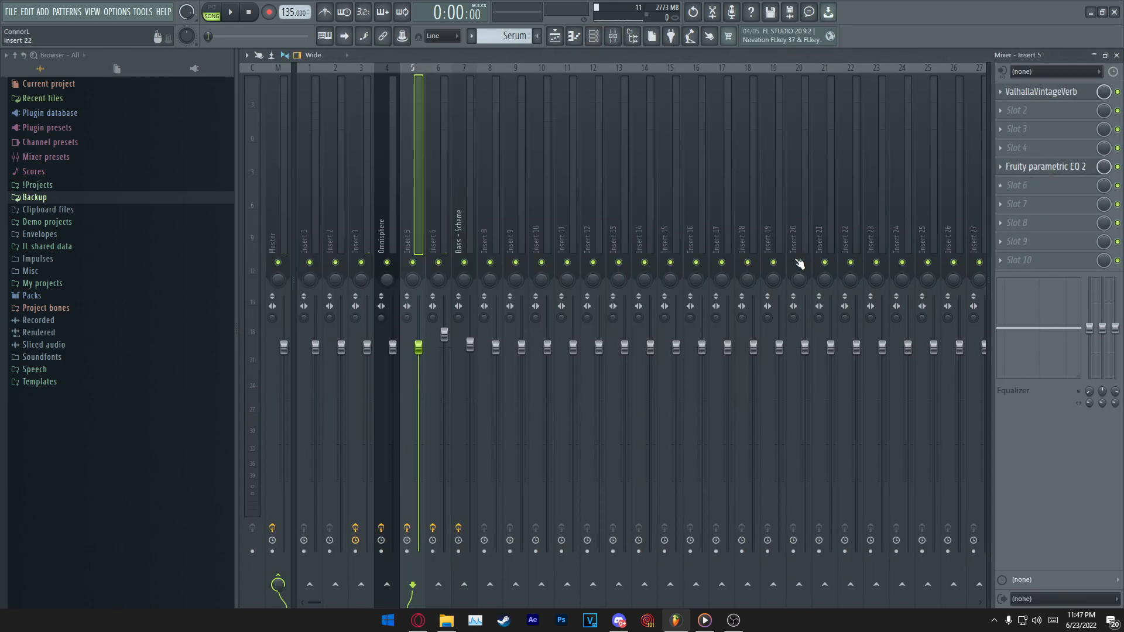
Check the Serum channel's mixer routing in the channel rack and return to the pattern's piano roll.
key("F7")
left_click(604, 34)
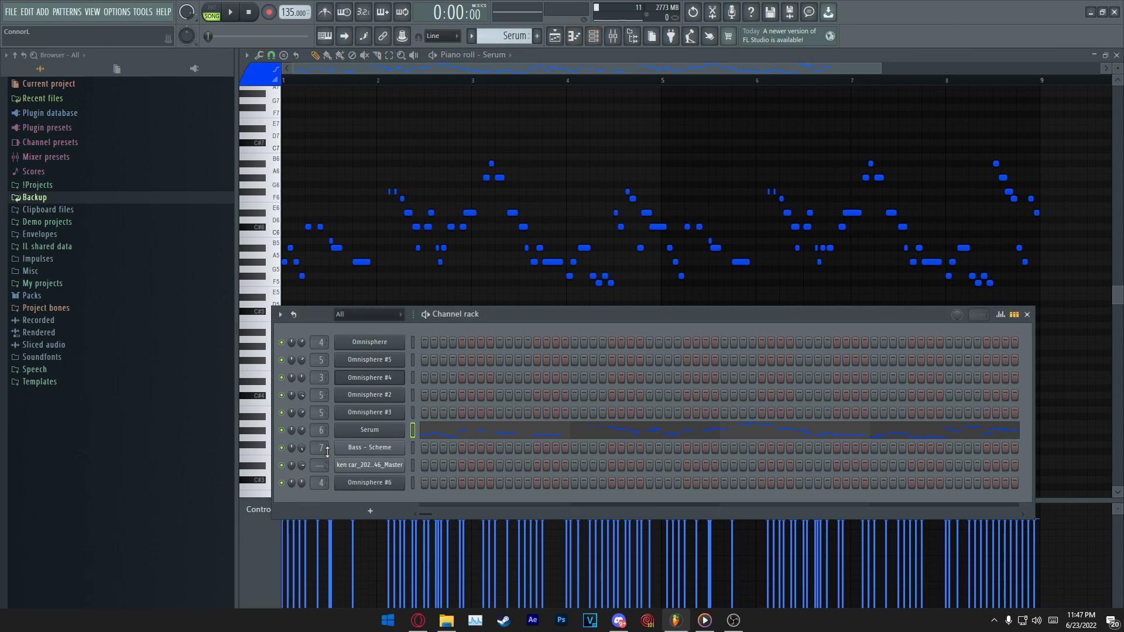
key("F6")
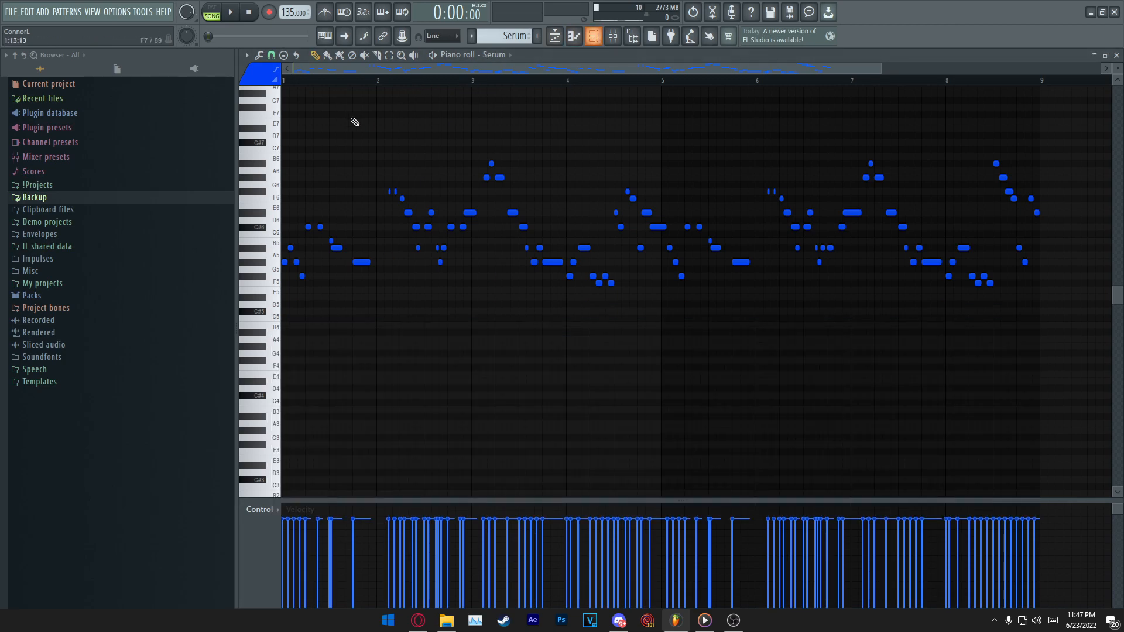
Play the Serum pattern and examine its notes up close from bar 1 to bar 8, leaving no notes selected.
scroll(641, 310, "up", 1)
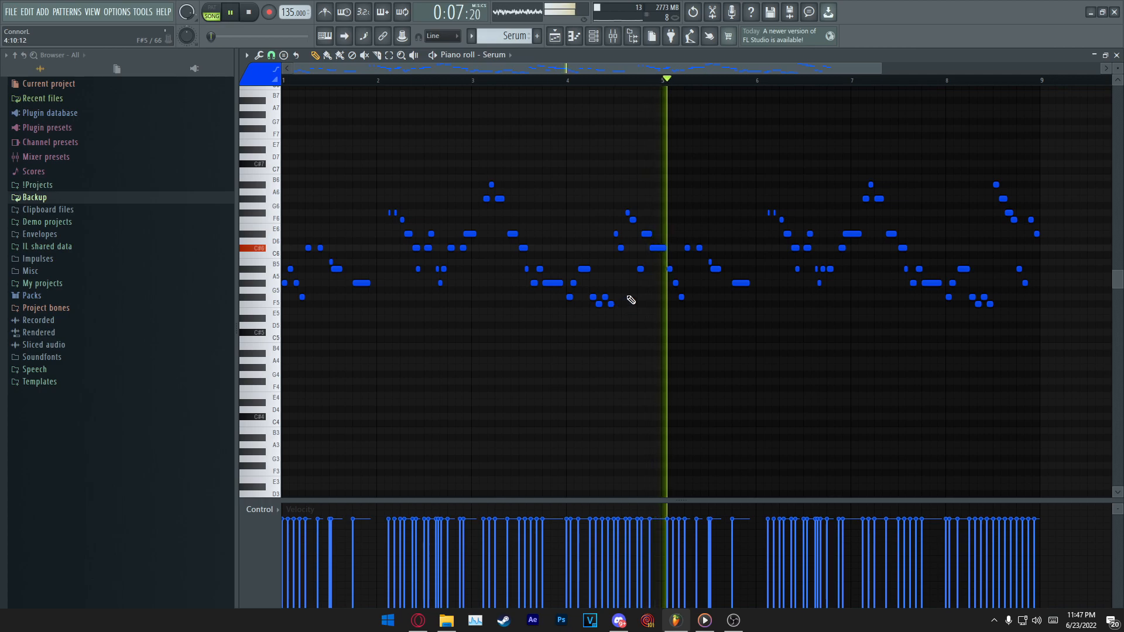
scroll(767, 76, "up", 1)
left_click_drag(754, 70, 882, 81)
scroll(882, 82, "up", 2)
scroll(1119, 69, "up", 2)
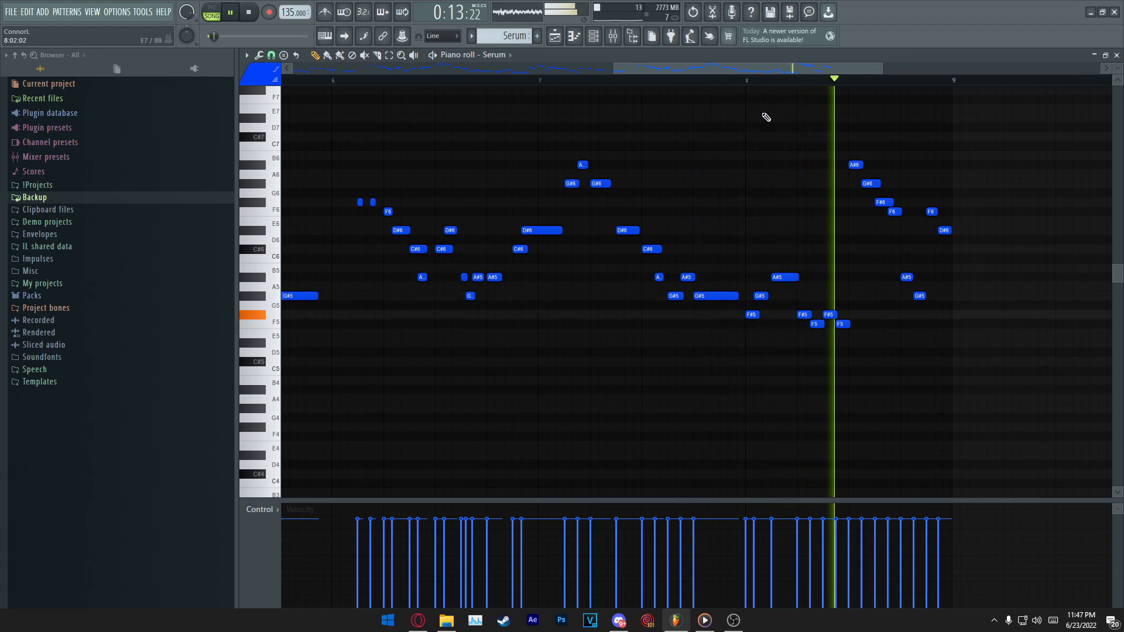
left_click_drag(787, 69, 320, 112)
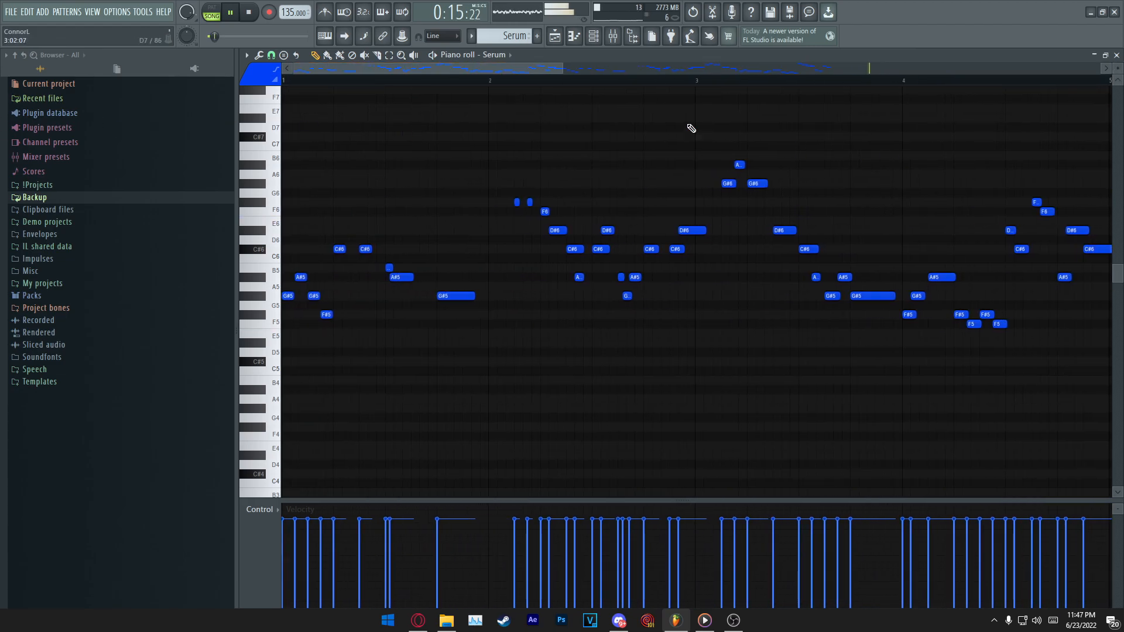
scroll(590, 78, "down", 4)
key("space")
scroll(594, 86, "down", 1)
scroll(594, 86, "up", 1)
scroll(595, 86, "down", 1)
left_click_drag(854, 133, 246, 410)
key("ctrl+d")
Return to the playlist and unmute tracks 1, 2, 3 and 8 so every track sounds.
key("F5")
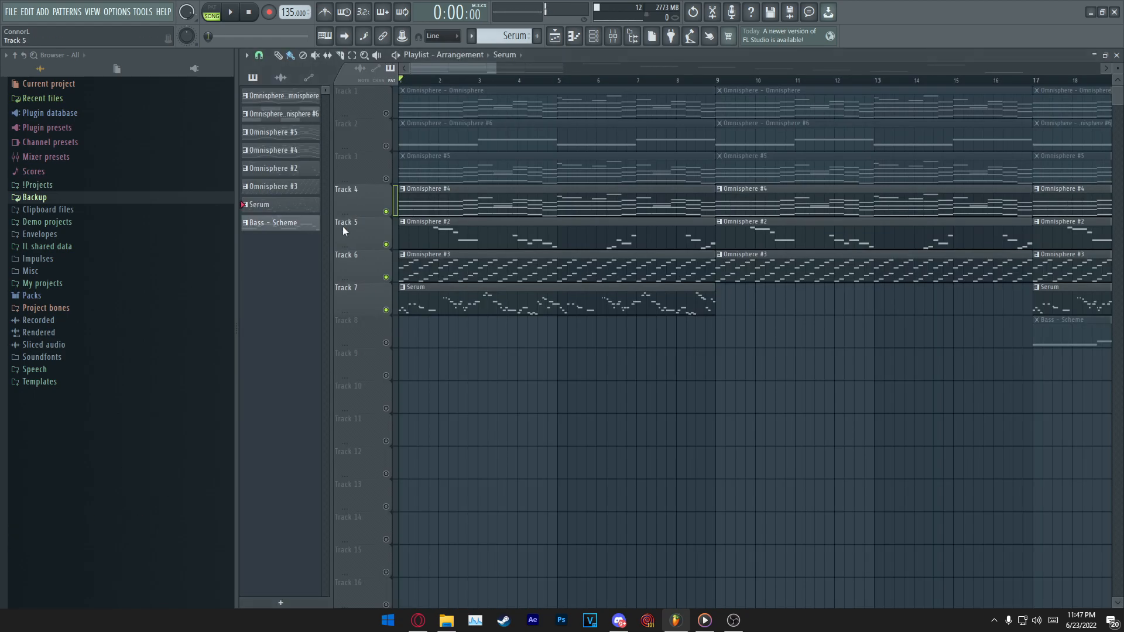
scroll(575, 83, "down", 3)
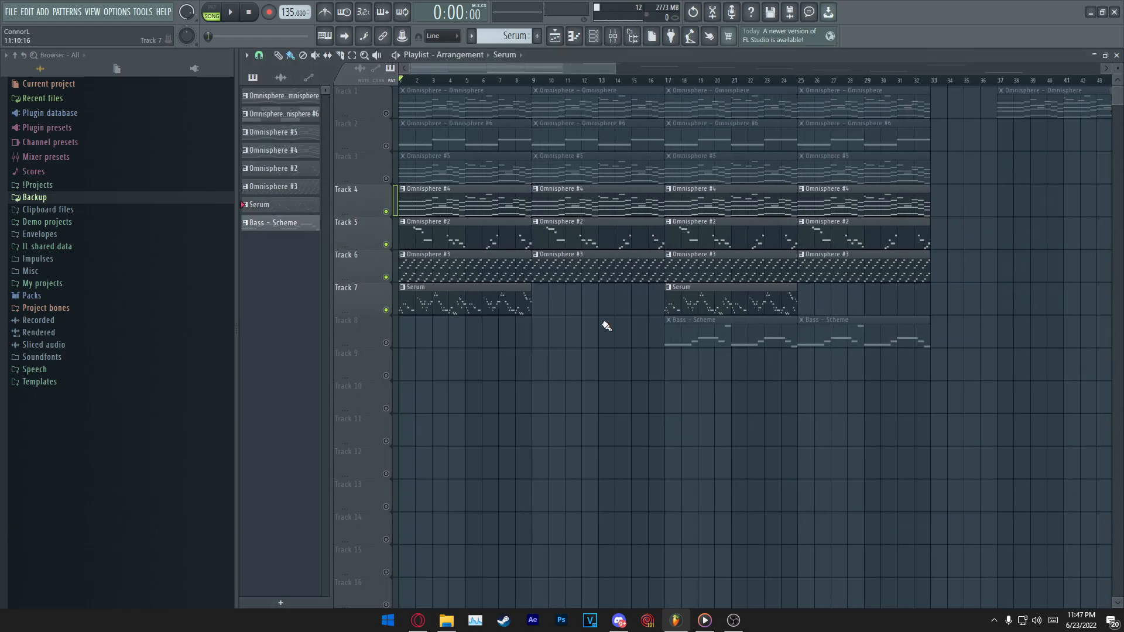
left_click(386, 178)
left_click(385, 146)
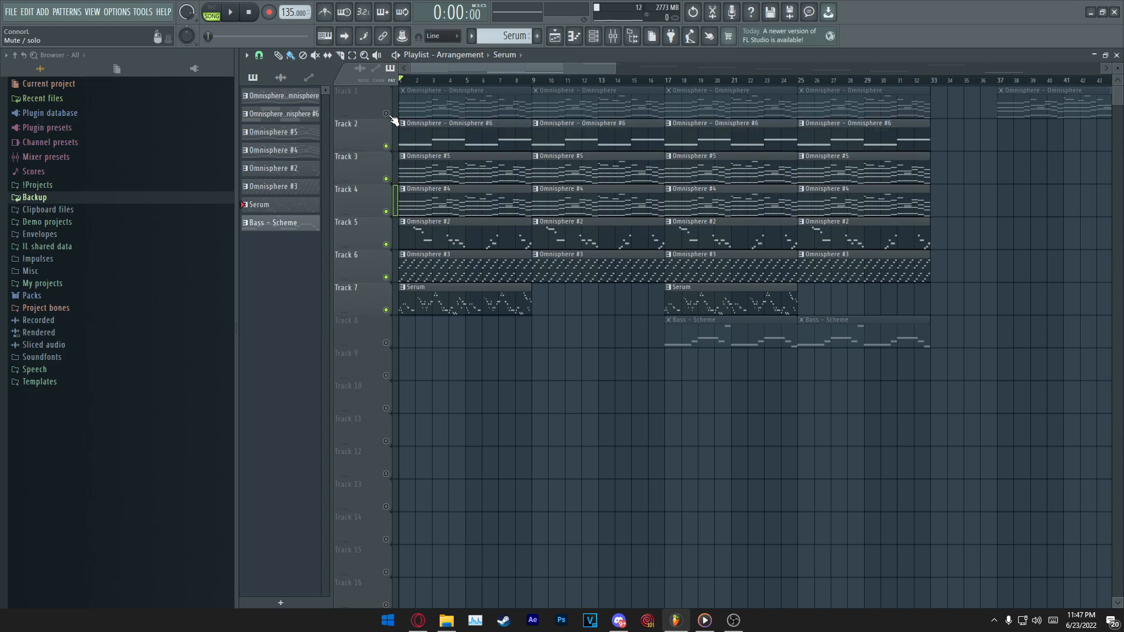
left_click(385, 113)
left_click(386, 342)
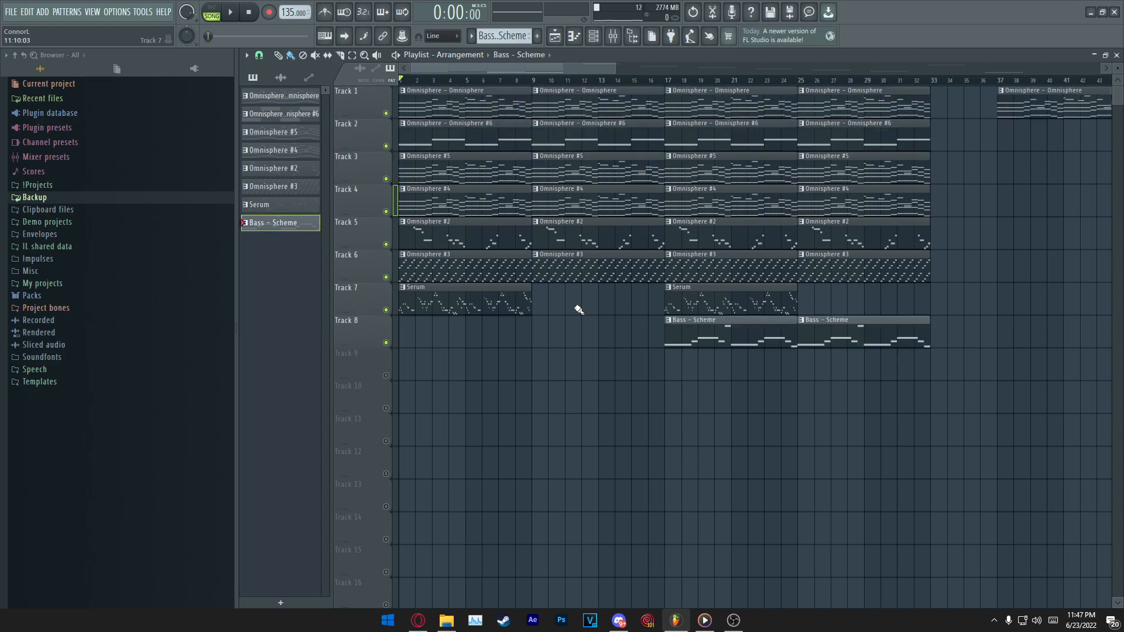
Select bars 17 to 25 in the playlist and play that section with all tracks sounding.
left_click_drag(671, 82, 799, 82)
scroll(732, 82, "up", 3)
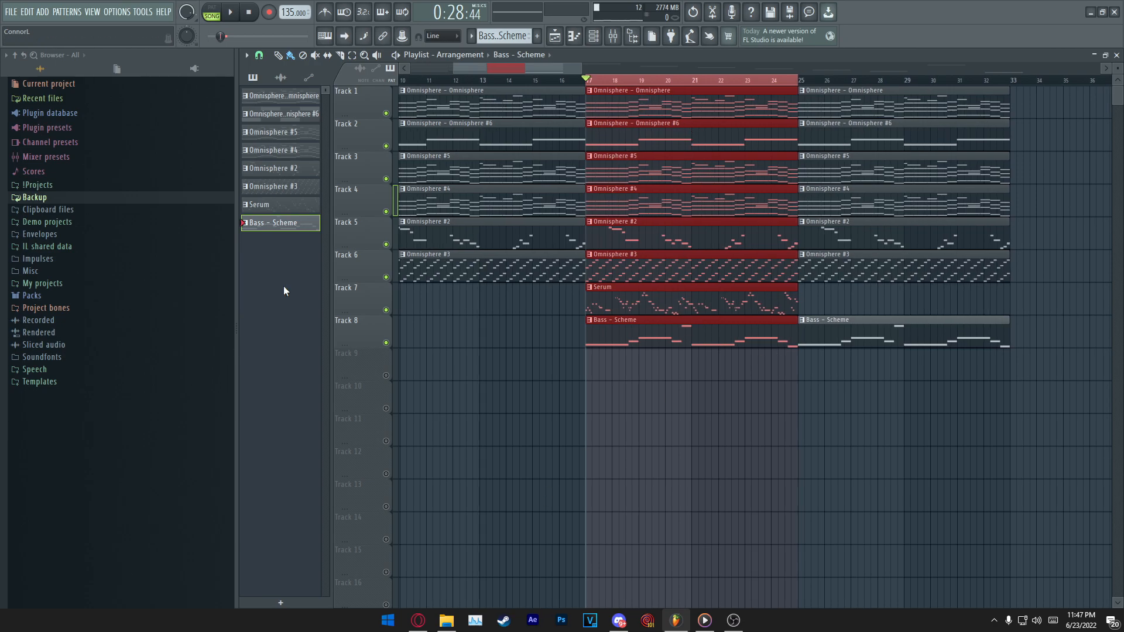
key("F6")
left_click(598, 38)
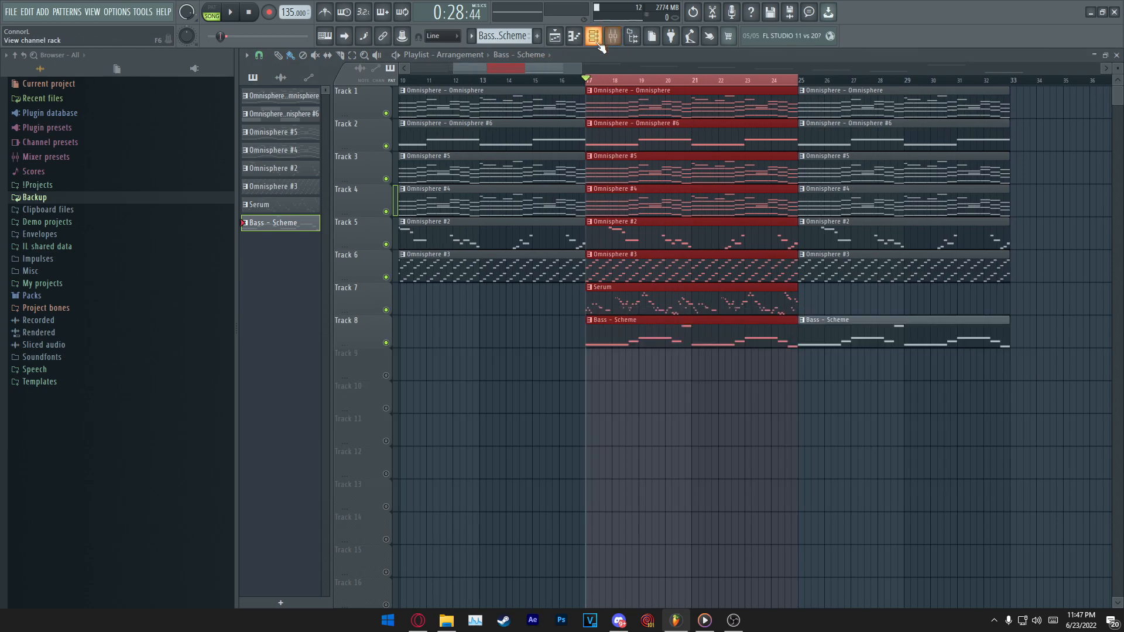
scroll(538, 67, "down", 2)
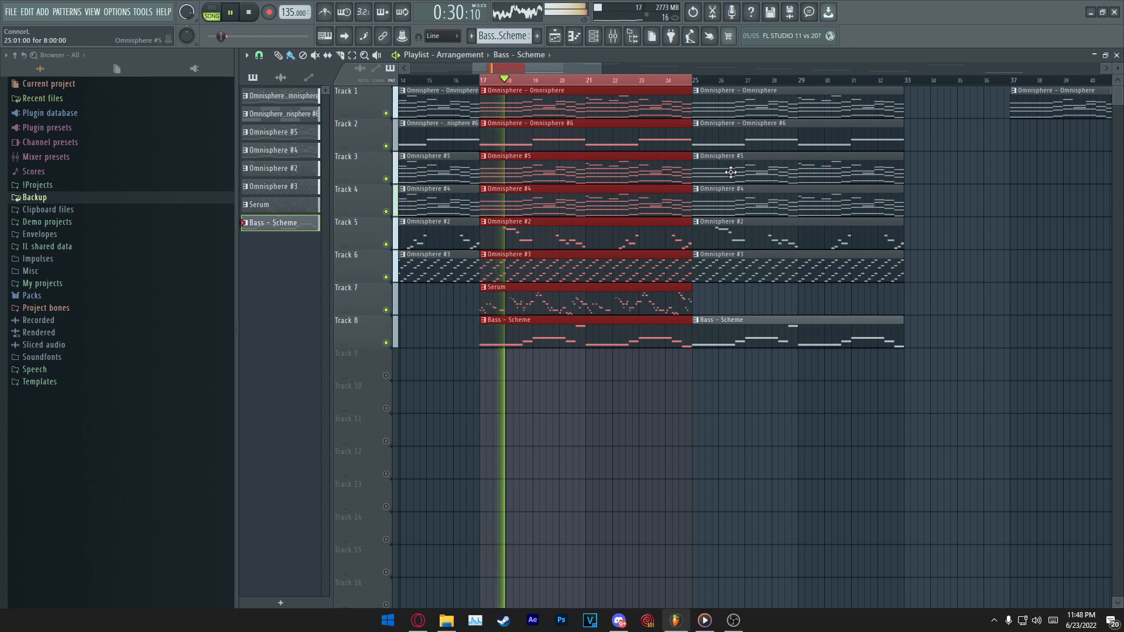
scroll(664, 78, "down", 3)
scroll(664, 77, "up", 2)
left_click_drag(592, 68, 522, 62)
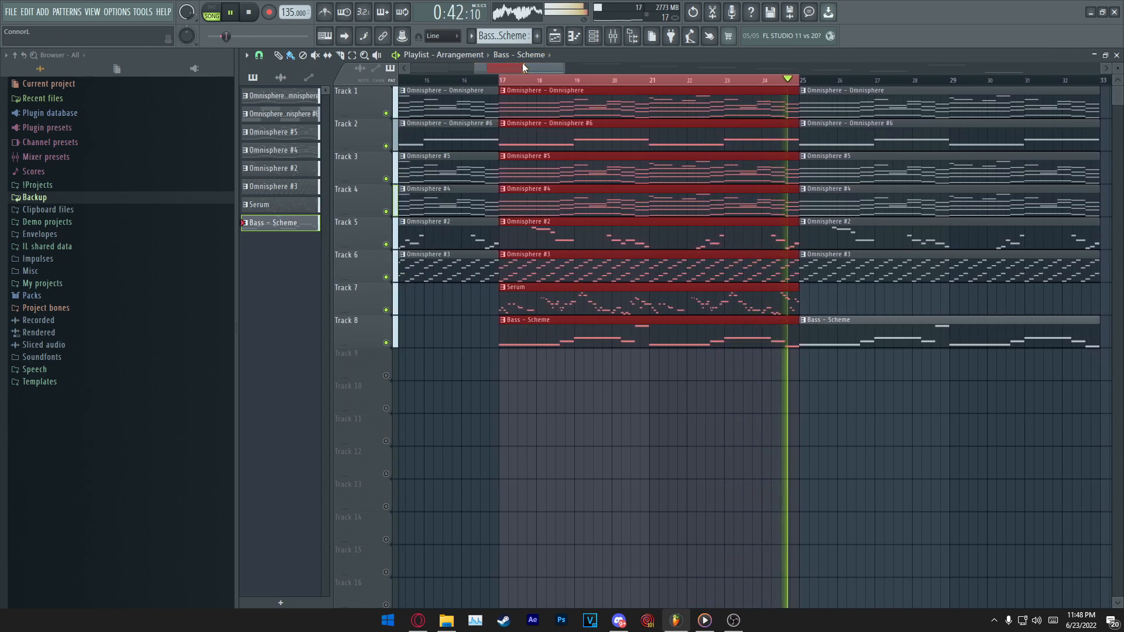
left_click(260, 11)
Look over the melody arrangement from bar 1 to bar 33 with no time range selected.
scroll(610, 69, "down", 4)
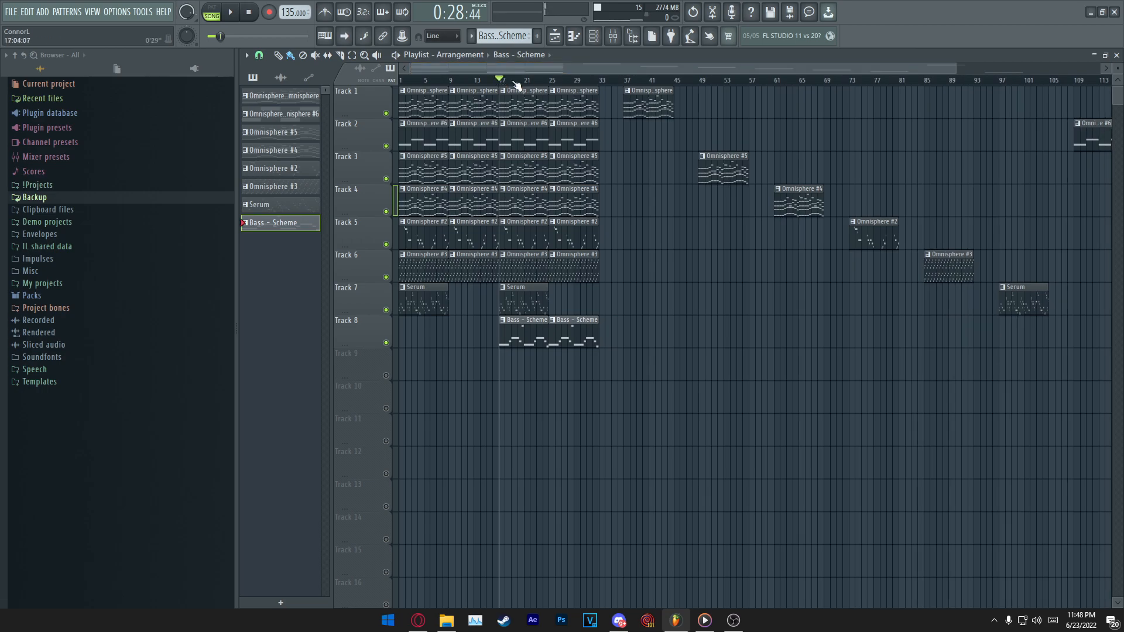
scroll(571, 81, "up", 3)
scroll(571, 81, "down", 3)
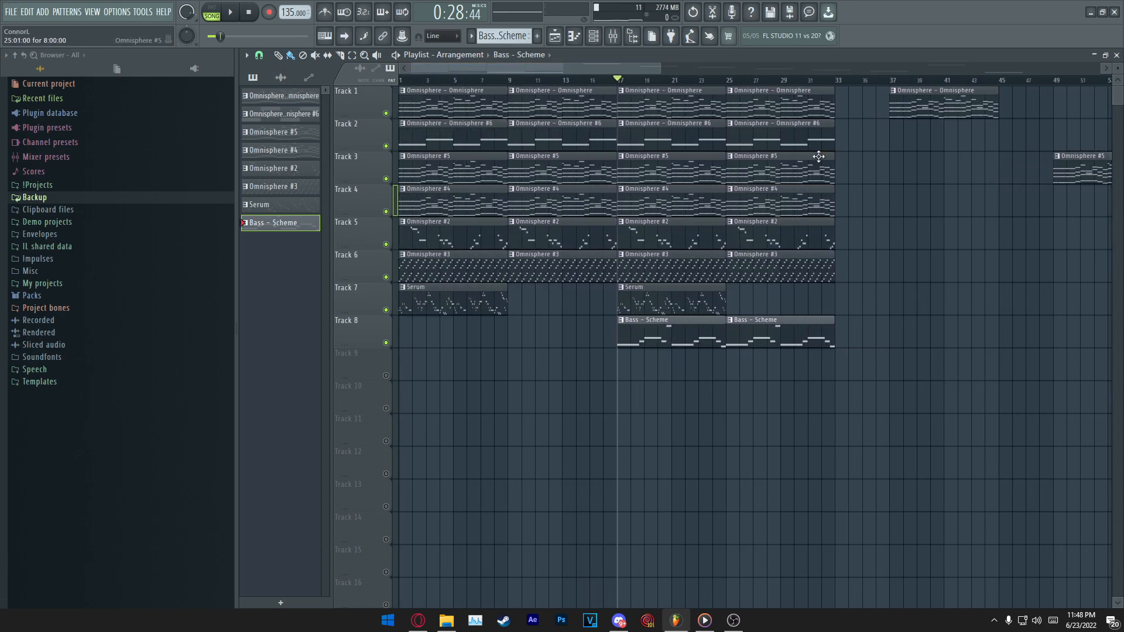
scroll(642, 87, "up", 2)
left_click_drag(607, 82, 785, 88)
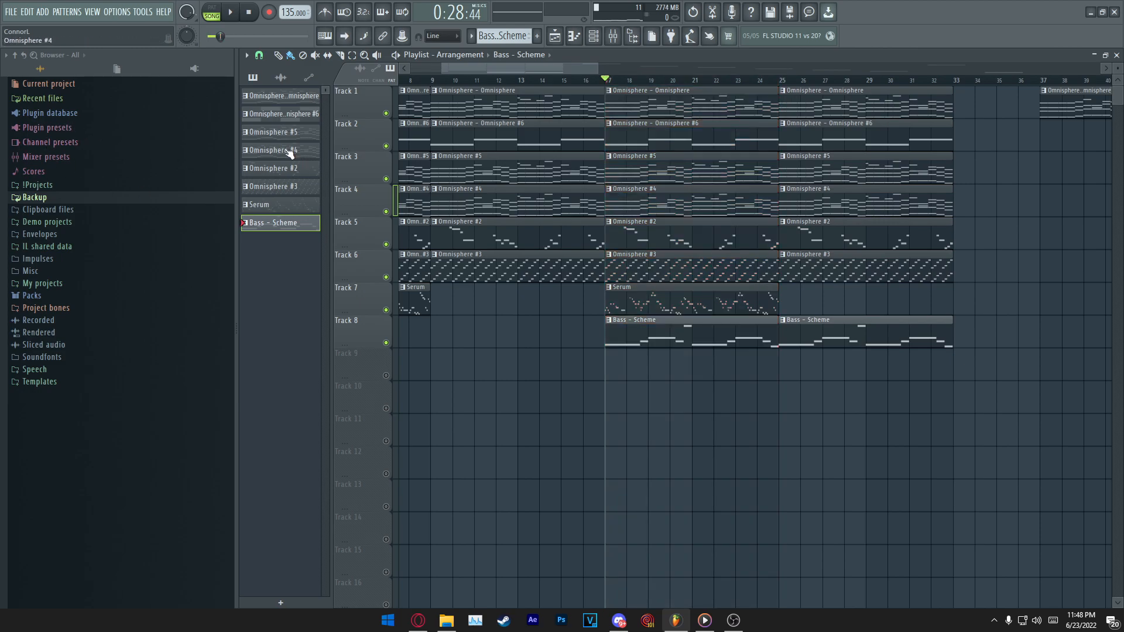
left_click(12, 11)
left_click(772, 14)
left_click(35, 197)
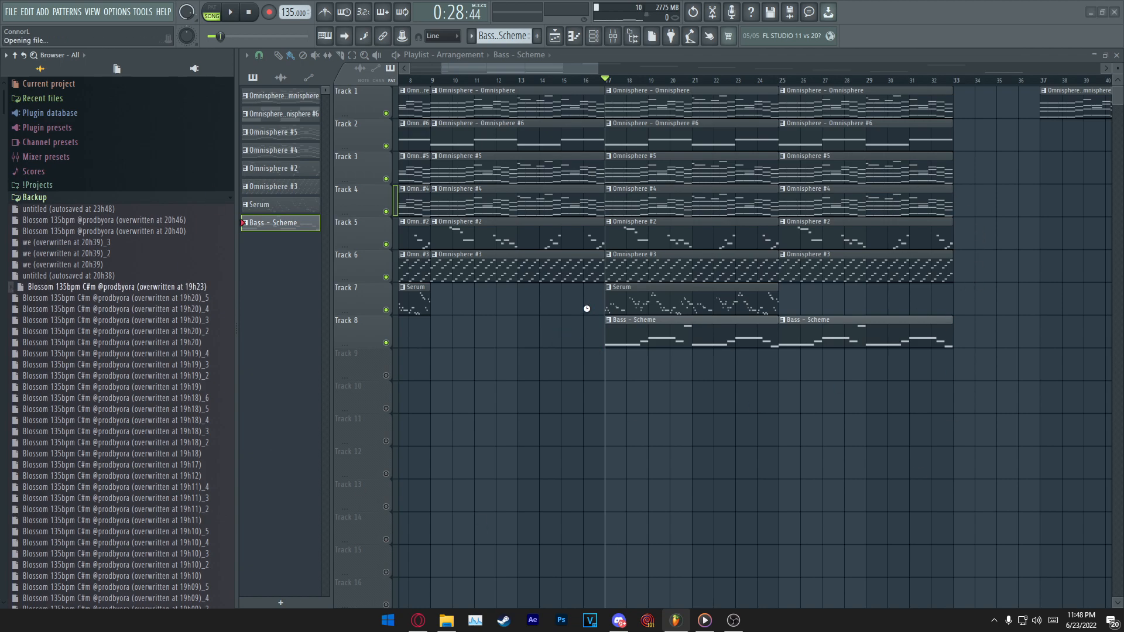
Look over the Blossom beat's full arrangement, covering the audio stems, EQ automation, drum patterns and transitions.
scroll(533, 89, "down", 5)
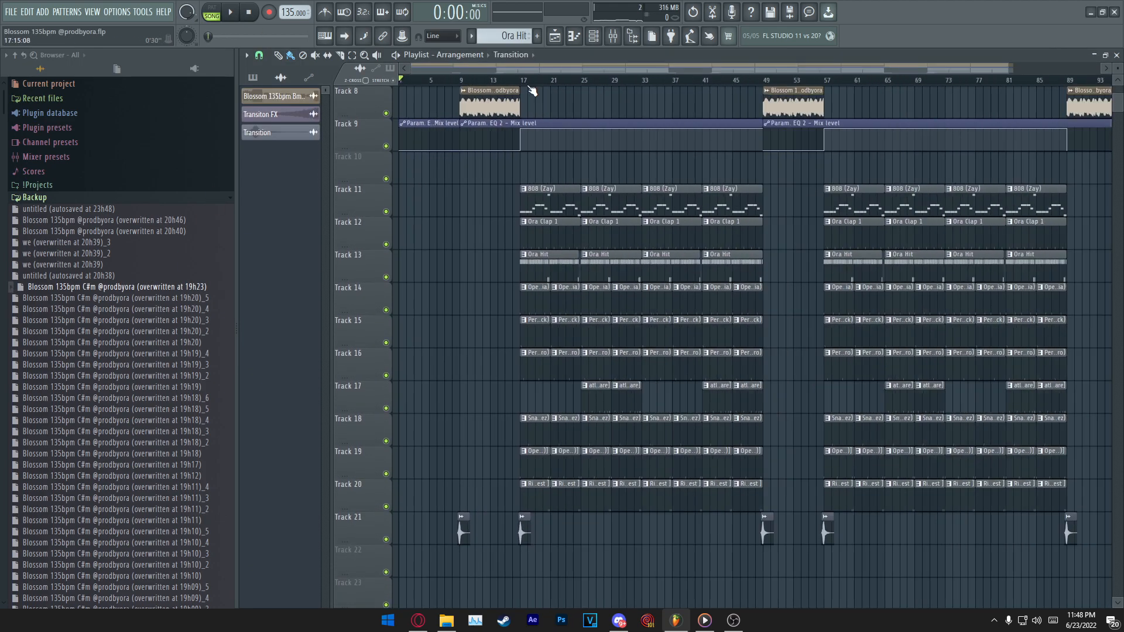
scroll(533, 89, "down", 2)
scroll(870, 213, "up", 4)
scroll(755, 346, "down", 3)
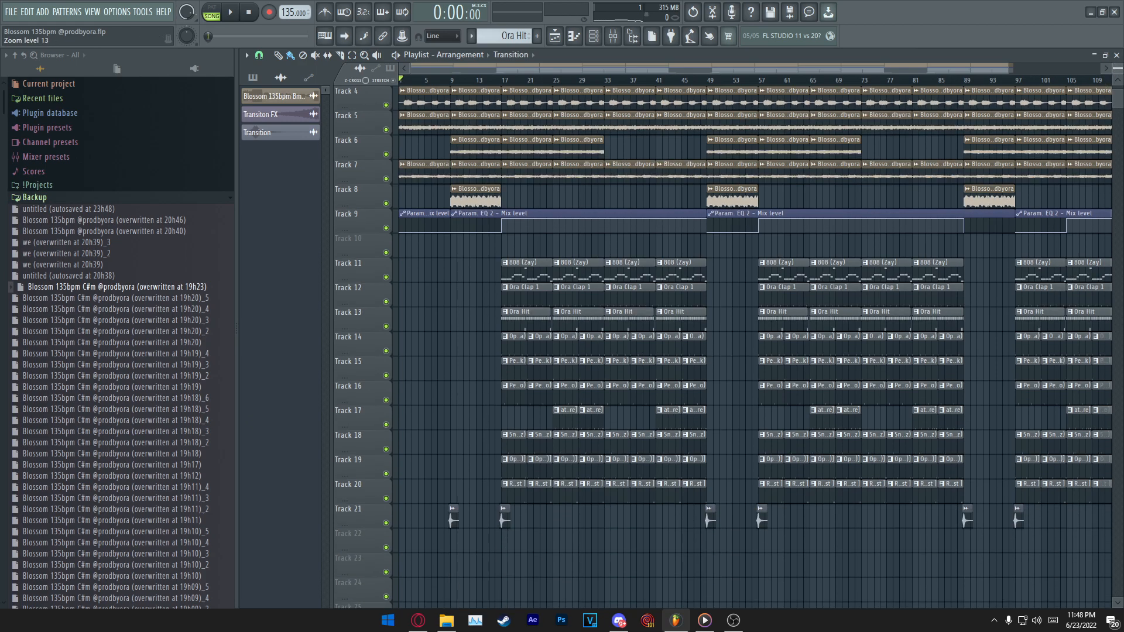
scroll(769, 79, "down", 1)
scroll(635, 73, "up", 1)
left_click_drag(636, 71, 699, 82)
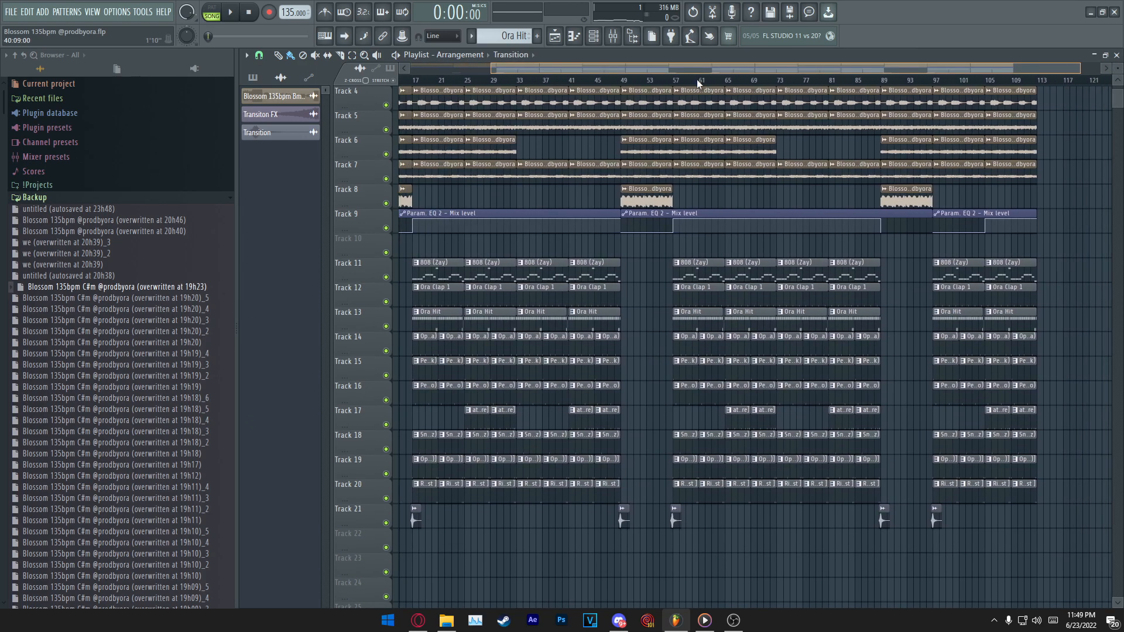
scroll(697, 88, "down", 1)
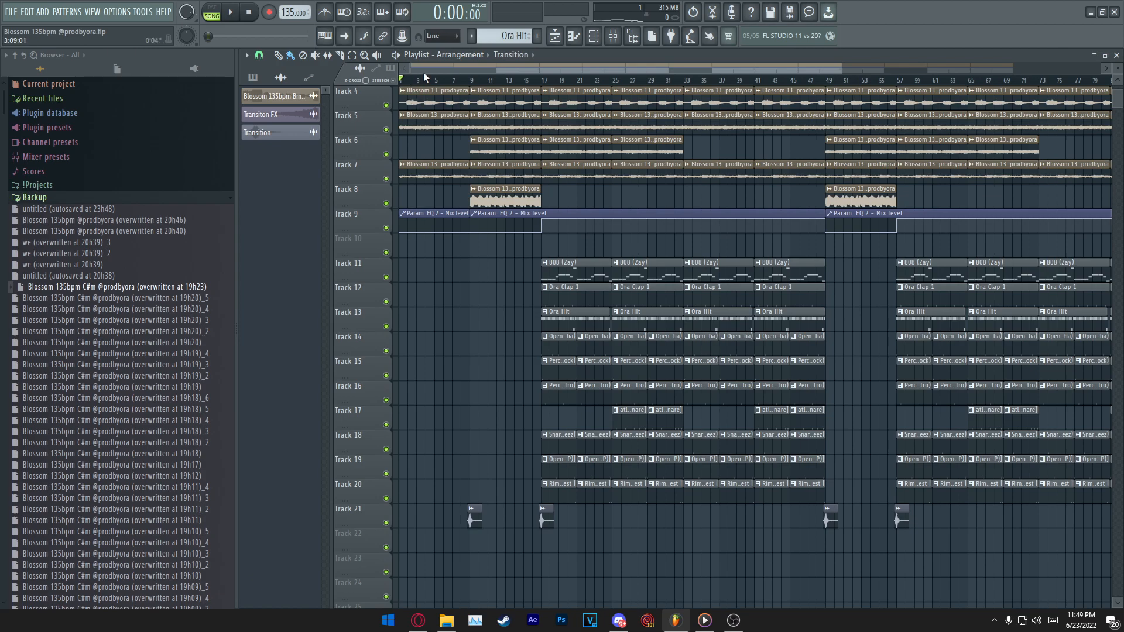
Move the playhead to bar 17 of the playlist, where the 808 and drum patterns begin.
scroll(423, 72, "up", 2)
scroll(725, 207, "up", 3)
mouse_move(666, 82)
left_mouse_down()
mouse_move(402, 82)
mouse_move(665, 83)
left_mouse_up()
left_click_drag(572, 72, 588, 75)
scroll(636, 164, "down", 2)
scroll(584, 146, "up", 2)
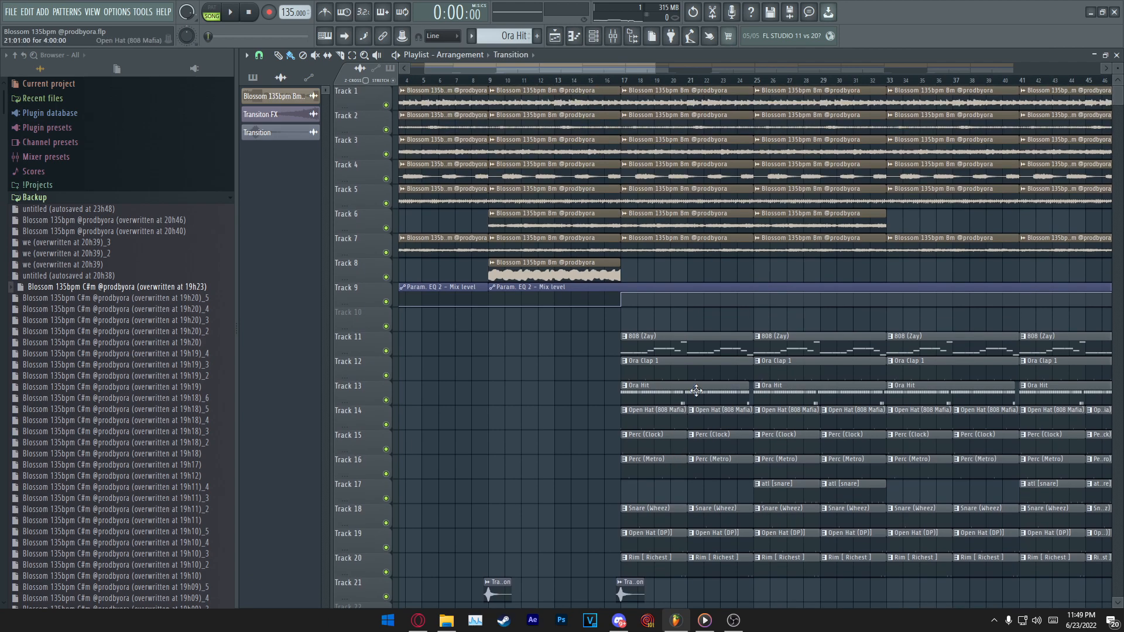
left_click_drag(601, 68, 636, 73)
scroll(577, 75, "up", 2)
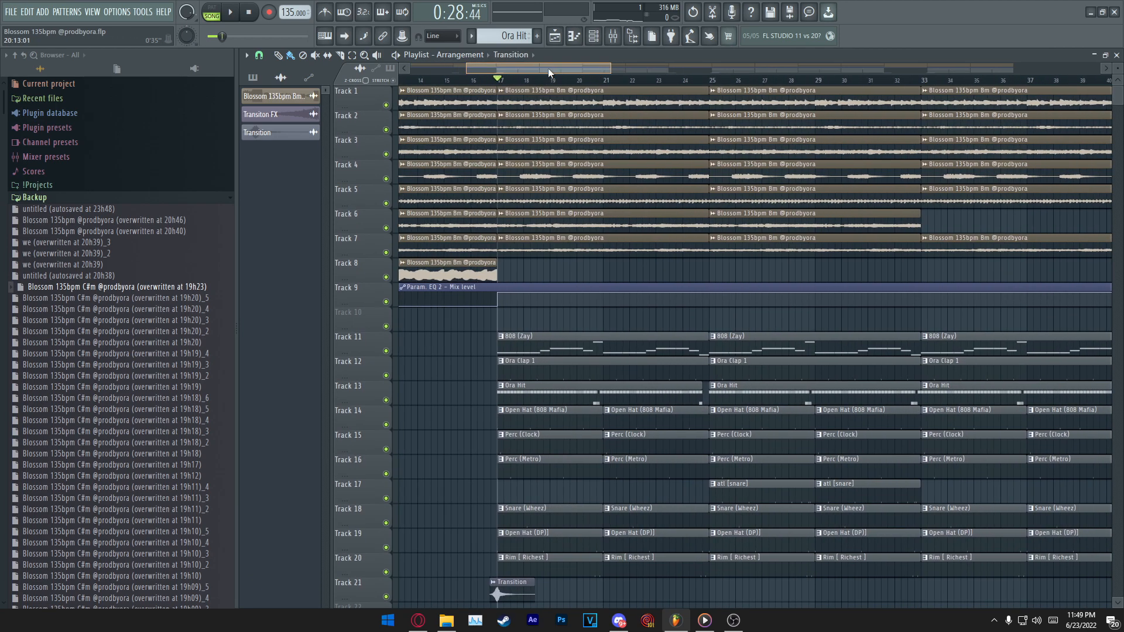
left_click_drag(553, 66, 547, 72)
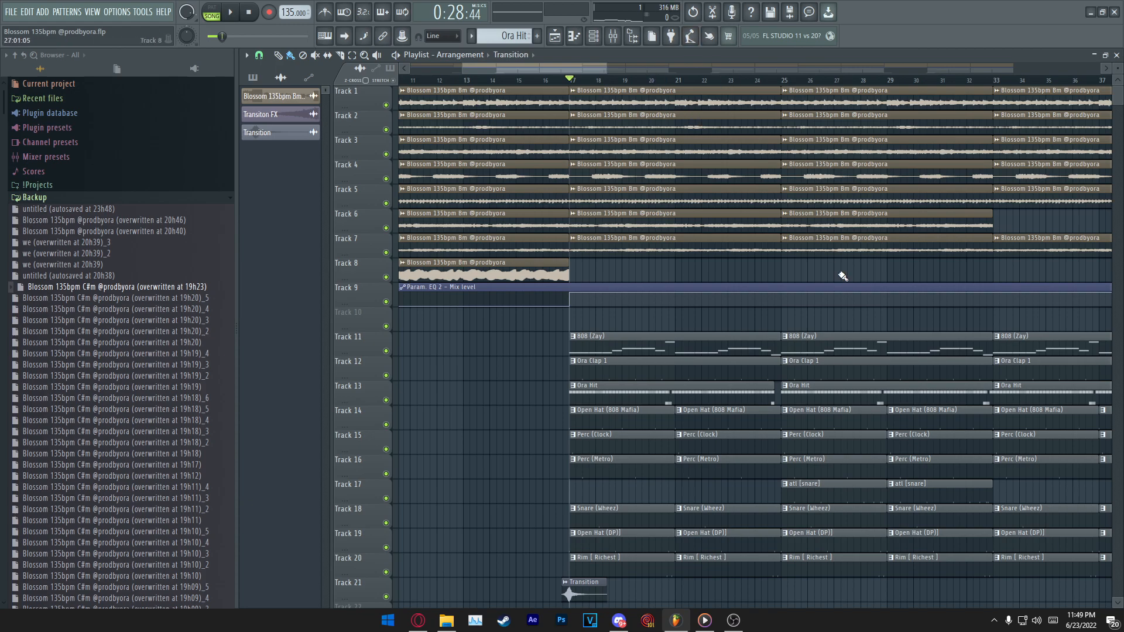
Outline the 808 and drum patterns on tracks 11 to 20 from bar 17 to bar 25 and clear the selection.
scroll(728, 348, "down", 3)
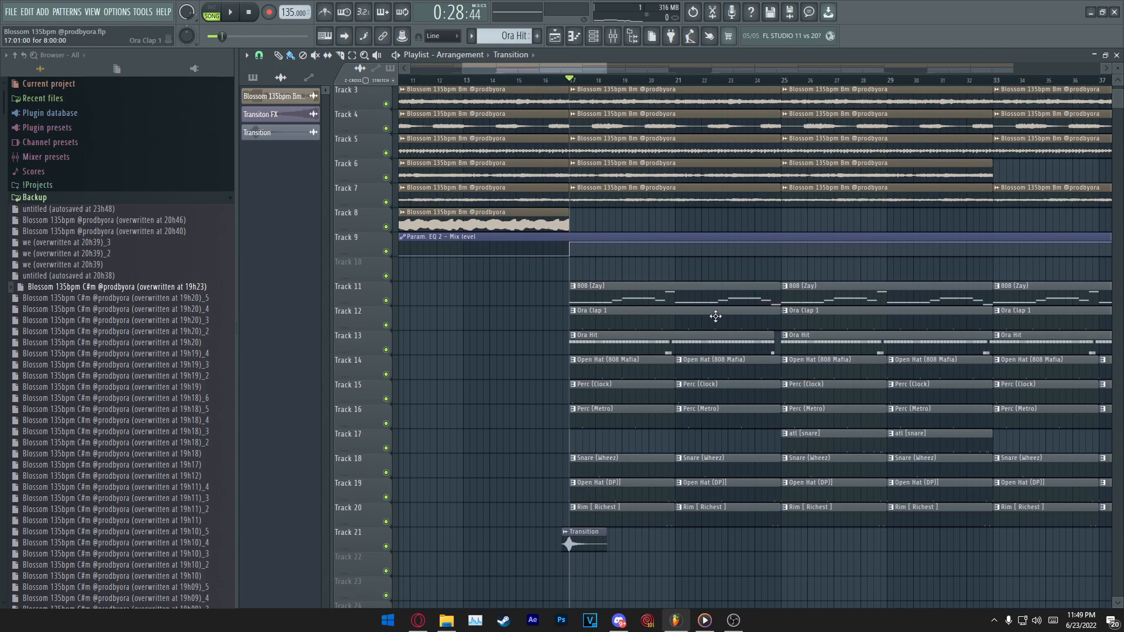
left_click_drag(567, 259, 780, 506)
left_click(767, 499)
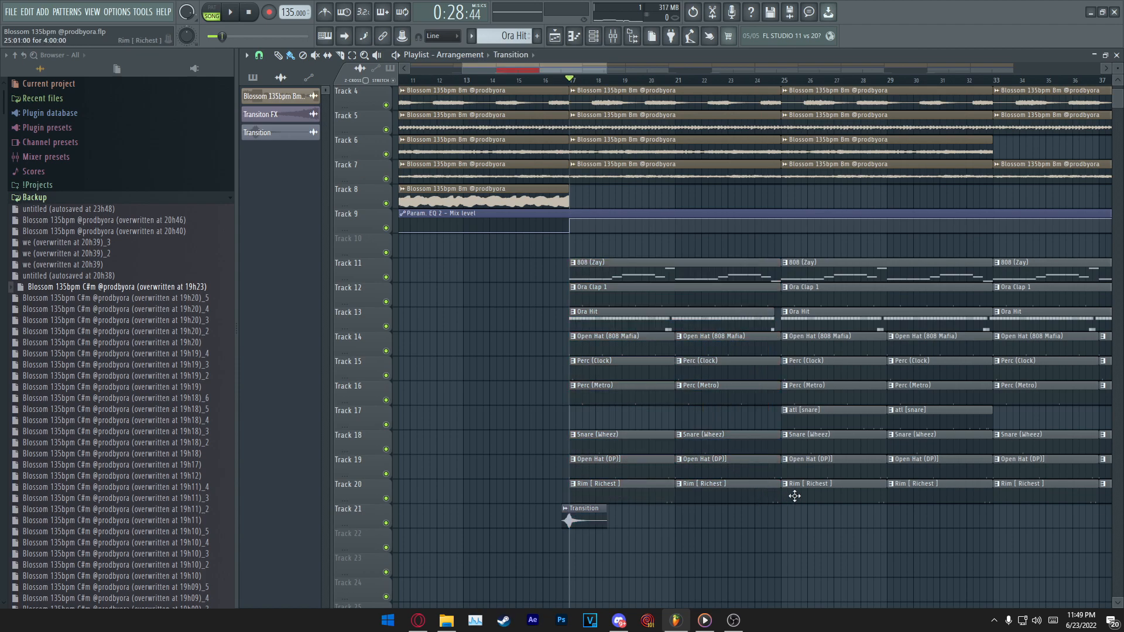
left_click_drag(568, 263, 788, 475)
left_click(791, 474)
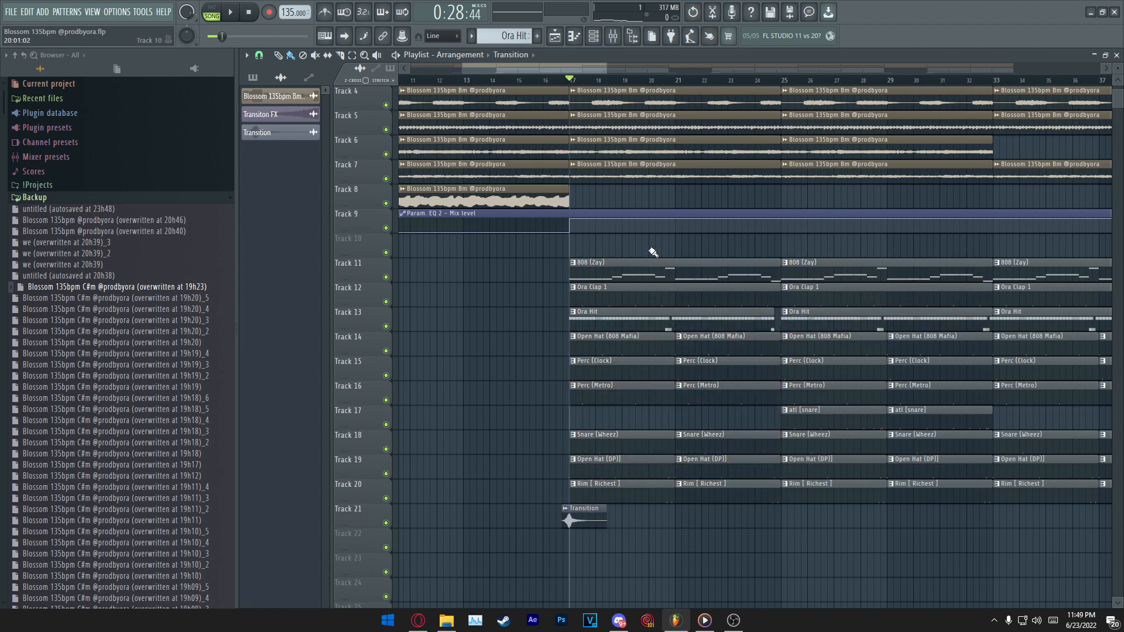
Mute tracks 12 to 20 so only the 808 on track 11 plays with the melody stems.
scroll(577, 82, "up", 6)
scroll(539, 157, "up", 3)
scroll(530, 175, "down", 3)
scroll(489, 230, "up", 3)
left_click(386, 449)
left_click(387, 423)
left_click(393, 417)
left_click(387, 401)
left_click(387, 375)
scroll(391, 351, "down", 2)
left_click(385, 424)
left_click_drag(388, 425, 386, 522)
scroll(527, 477, "up", 2)
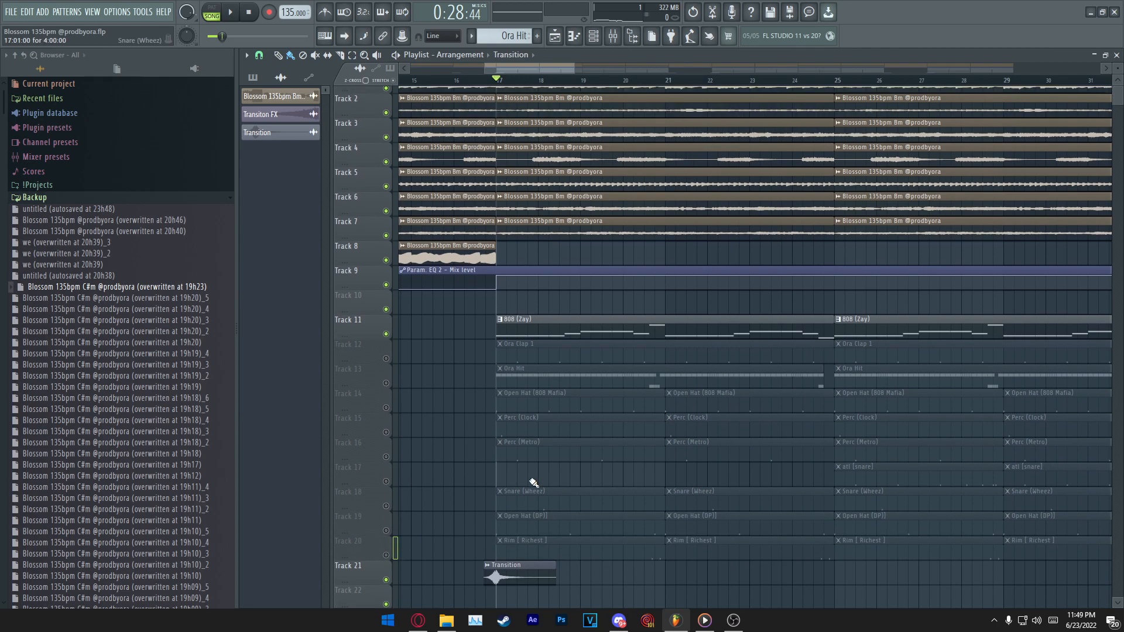
Open the 808 (Zay) pattern in the piano roll, play its bass notes from bar 17 and return to the playlist.
left_click(526, 342)
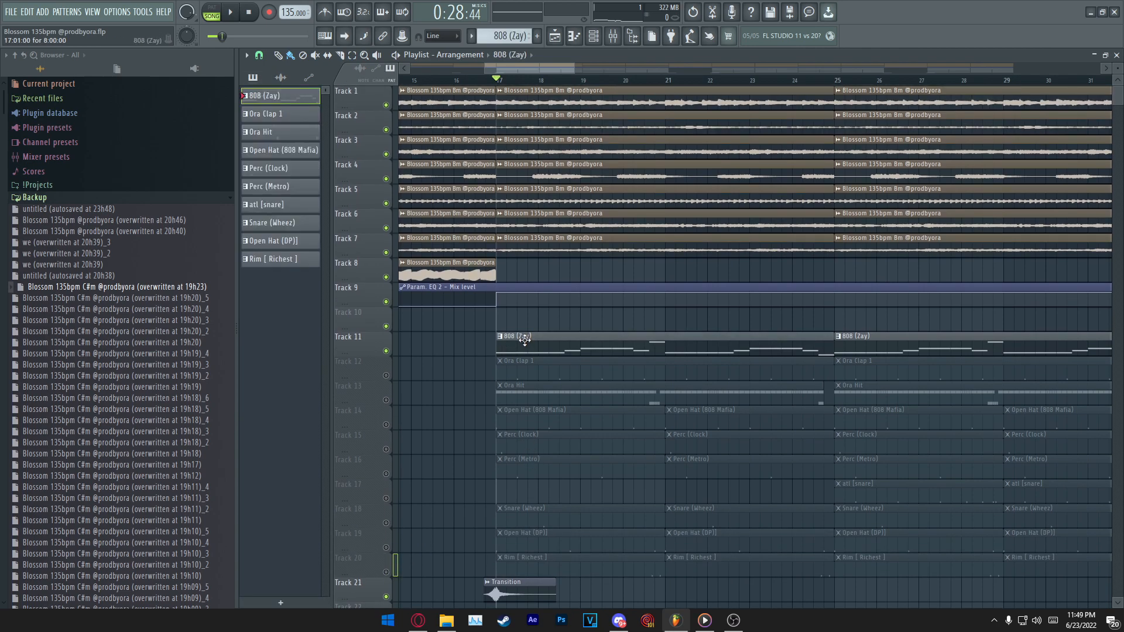
double_click(525, 340)
key("space")
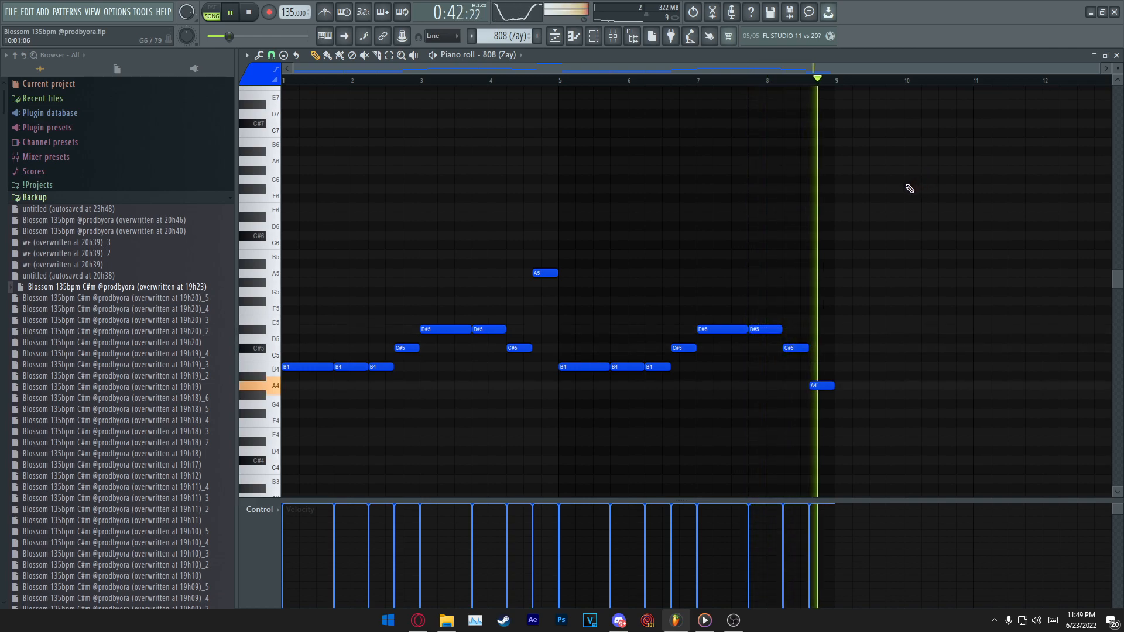
left_click(629, 43)
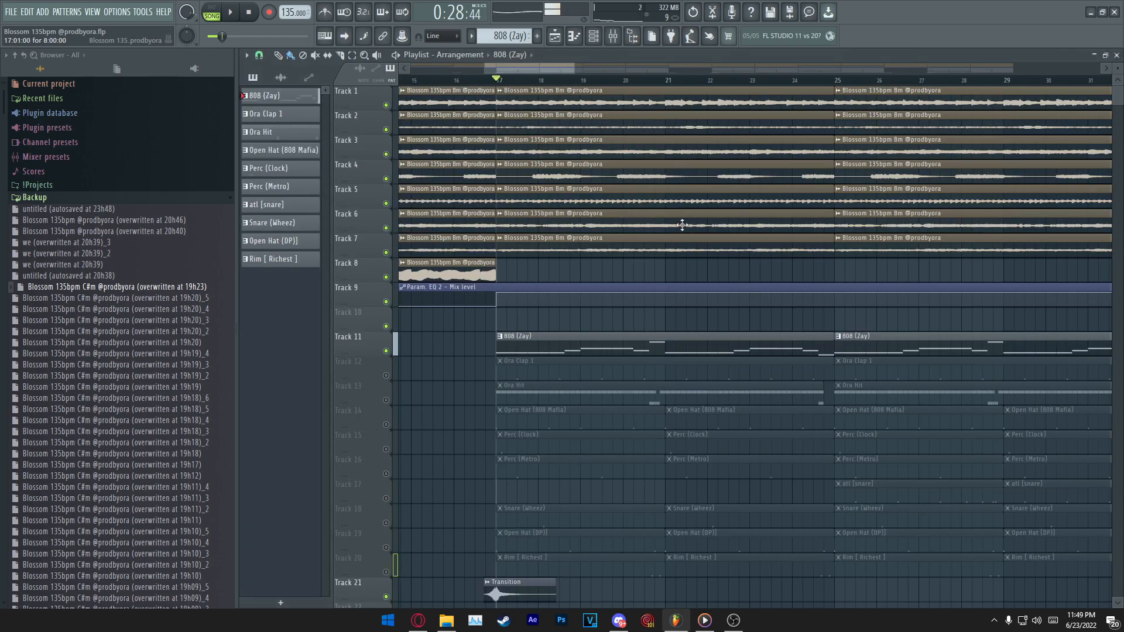
View the Fruity parametric EQ 2 on the SS_Spinz808 mixer track and close it.
left_click(613, 37)
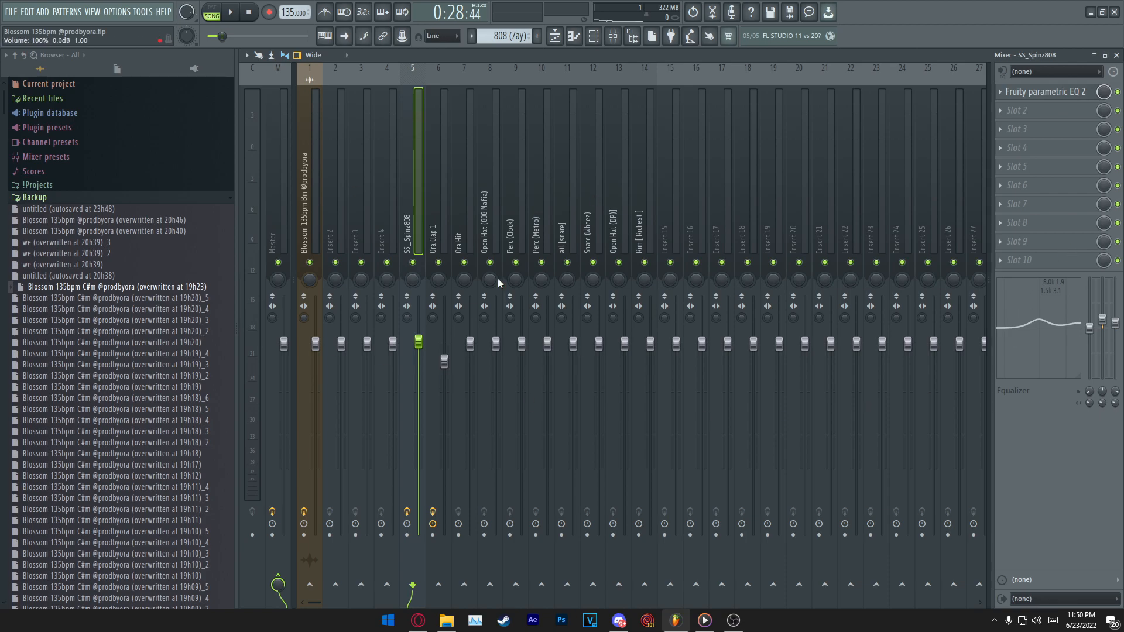
left_click(1085, 94)
left_click(1084, 93)
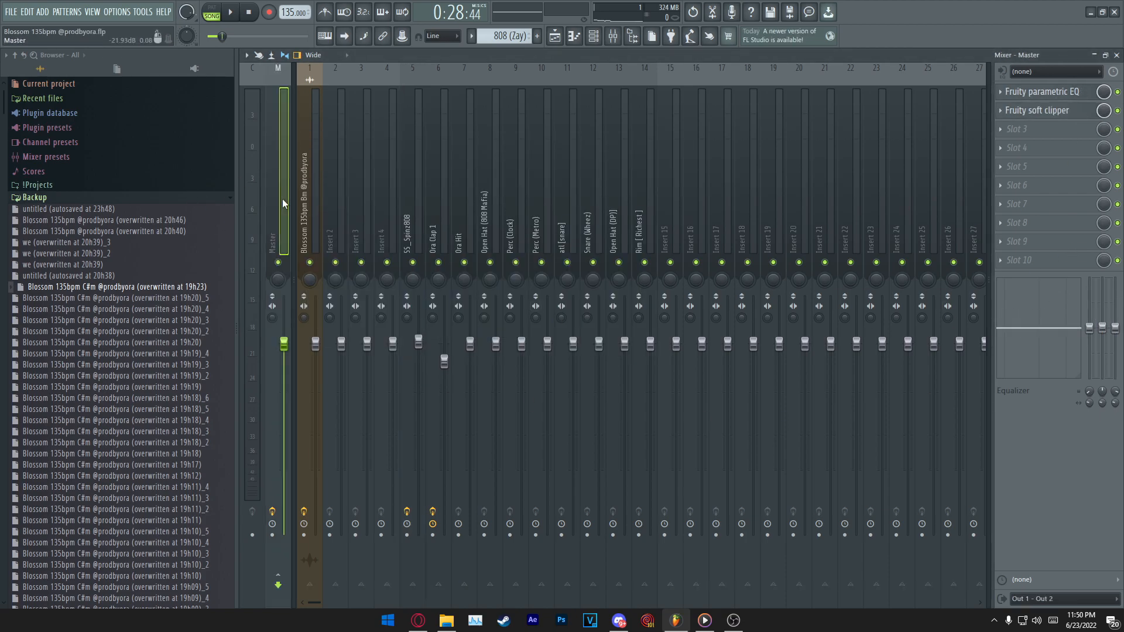
Open the master track's Fruity parametric EQ and place its window over the middle of the mixer to view the bands.
left_click(1019, 97)
left_click_drag(297, 127, 628, 222)
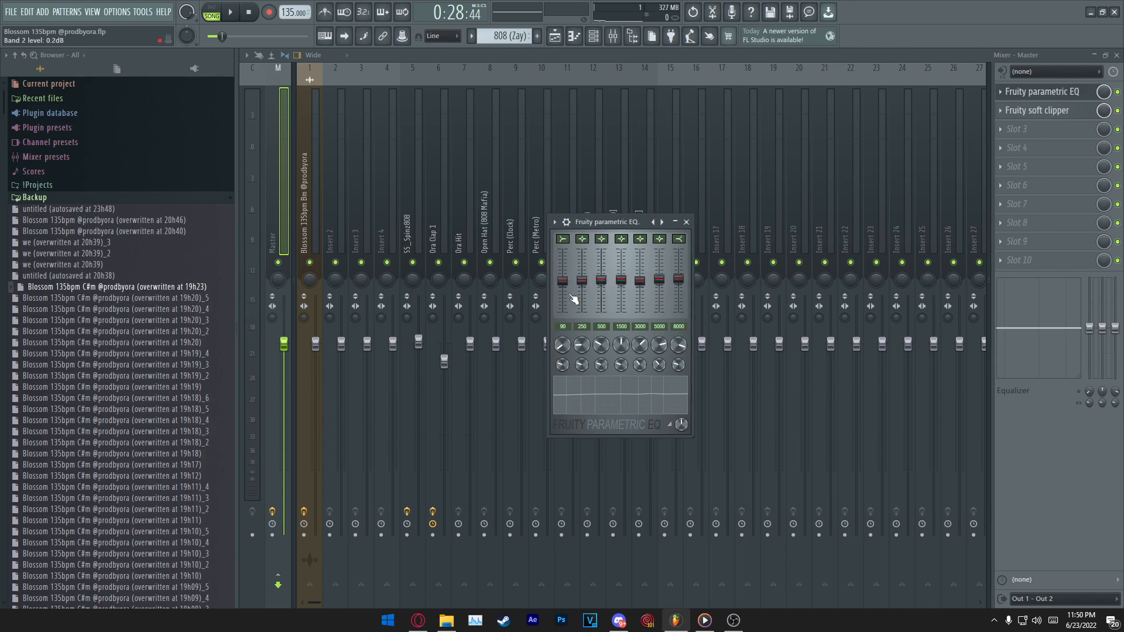
View the EQ 2 mix level automation at bar 17 and the Fruity parametric EQ 2 on the Blossom melody's mixer track.
left_click(686, 223)
key("F5")
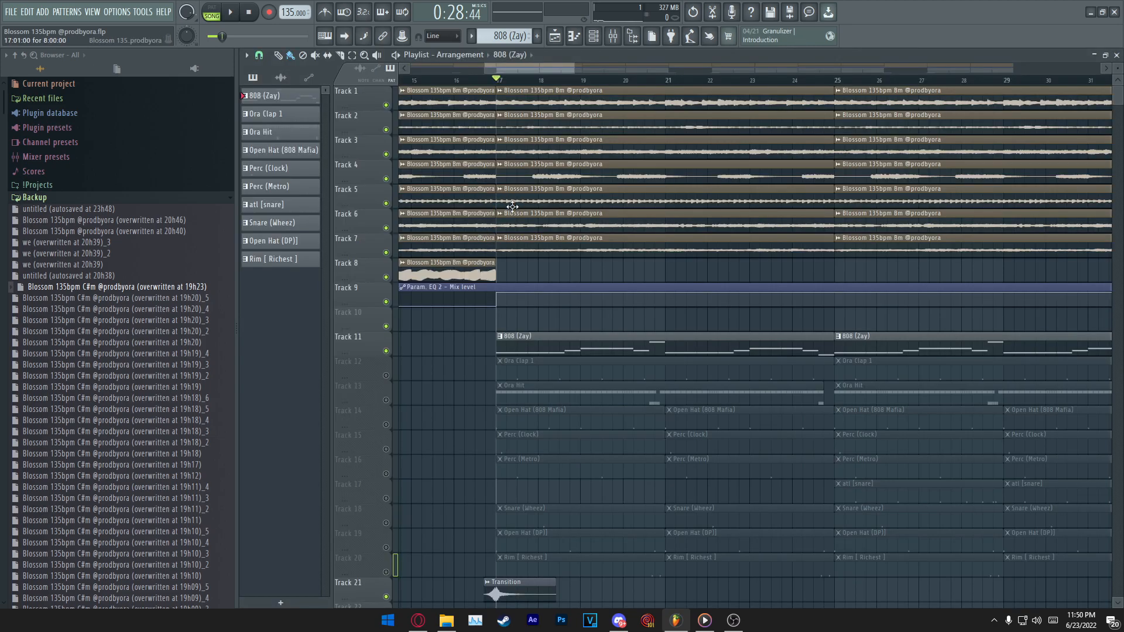
left_click(498, 295)
left_click(612, 42)
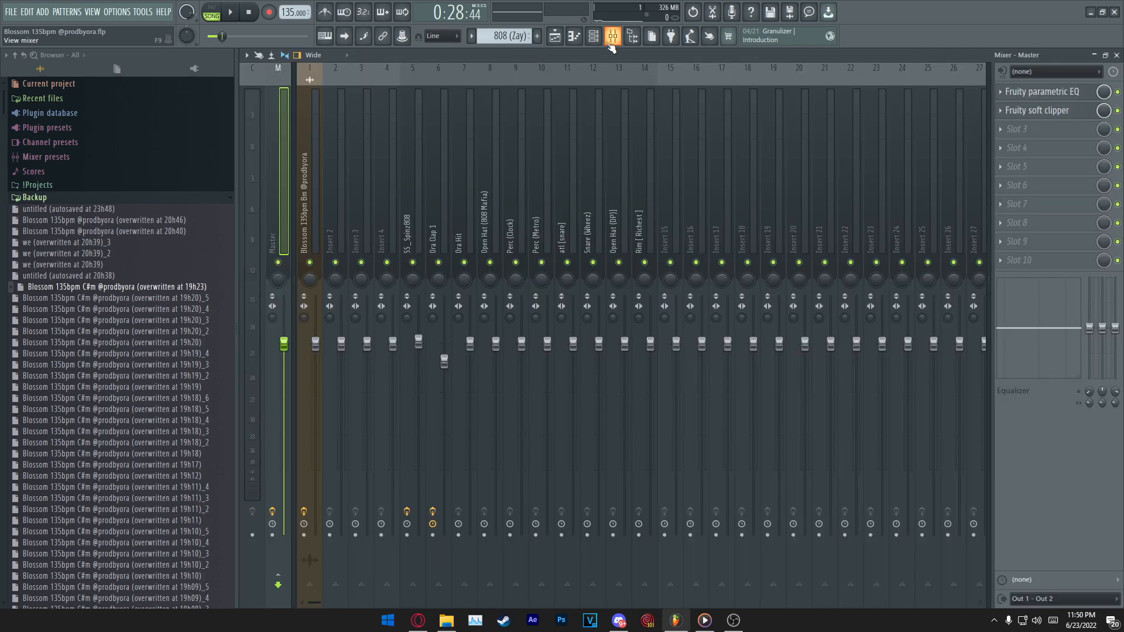
left_click(1064, 94)
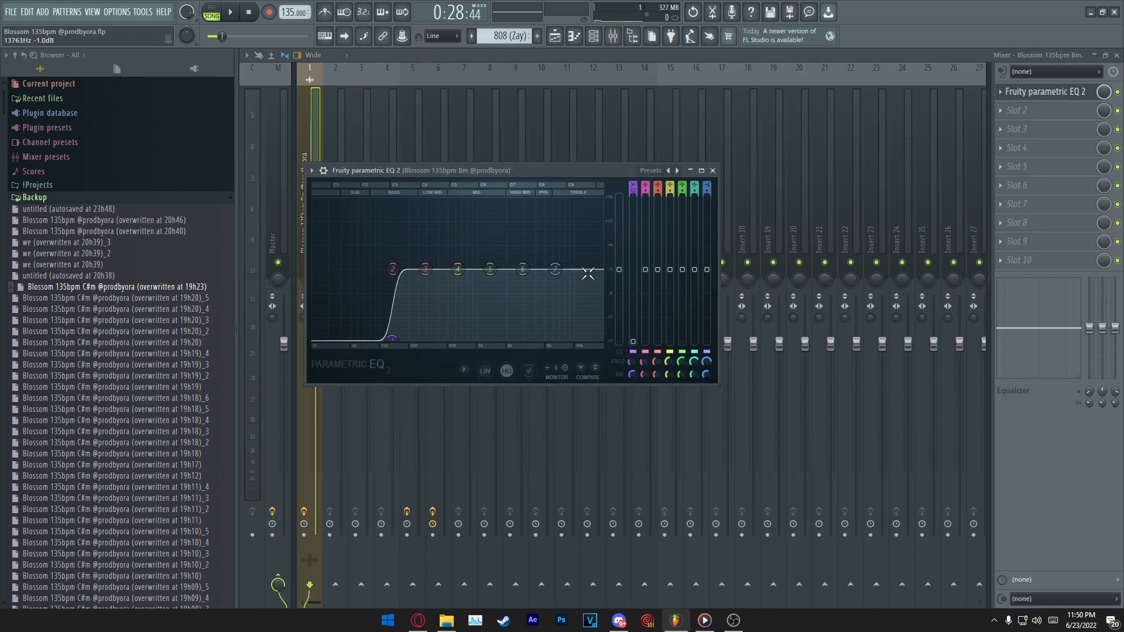
Open the Ora Clap 1 pattern in the piano roll, view its notes during playback and return to the playlist.
key("F5")
left_click(593, 368)
double_click(565, 366)
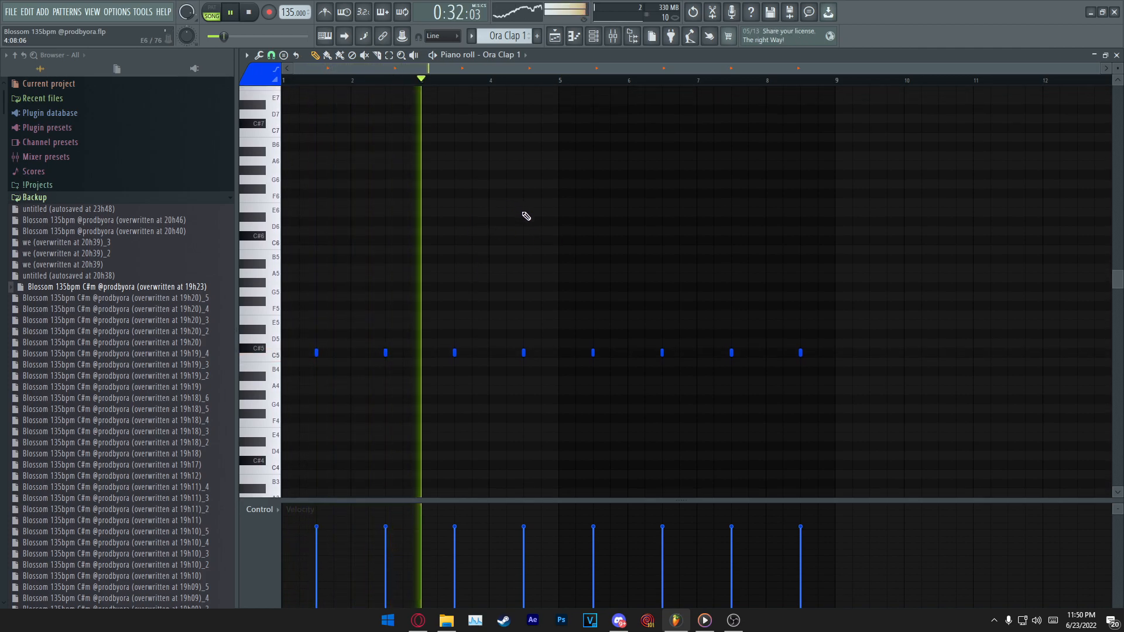
scroll(533, 214, "down", 1)
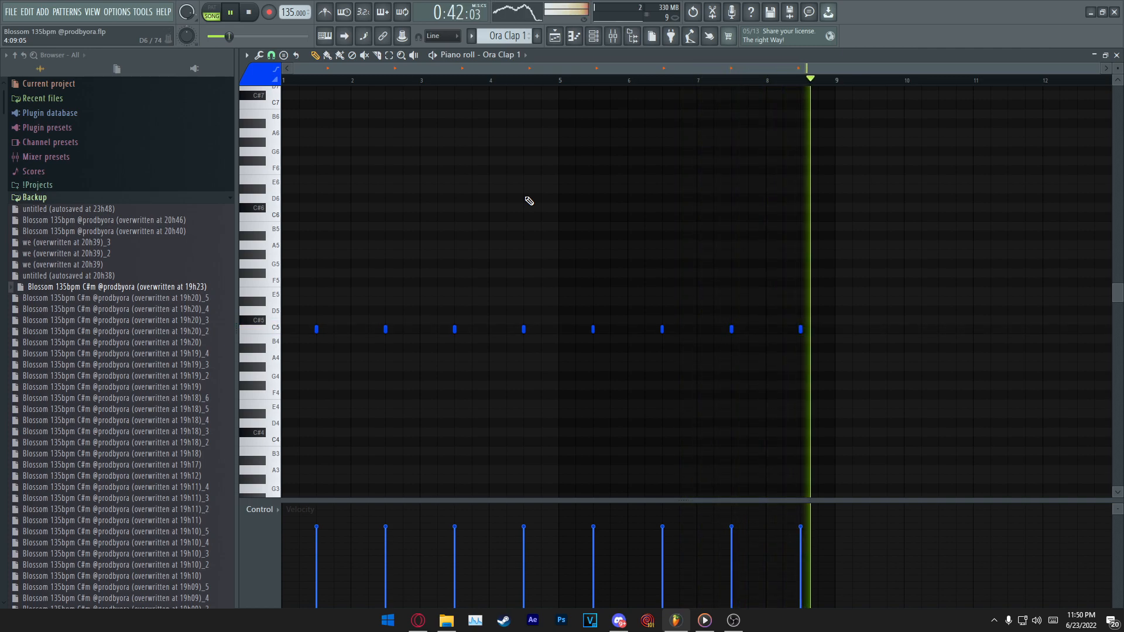
key("F5")
scroll(569, 302, "down", 1)
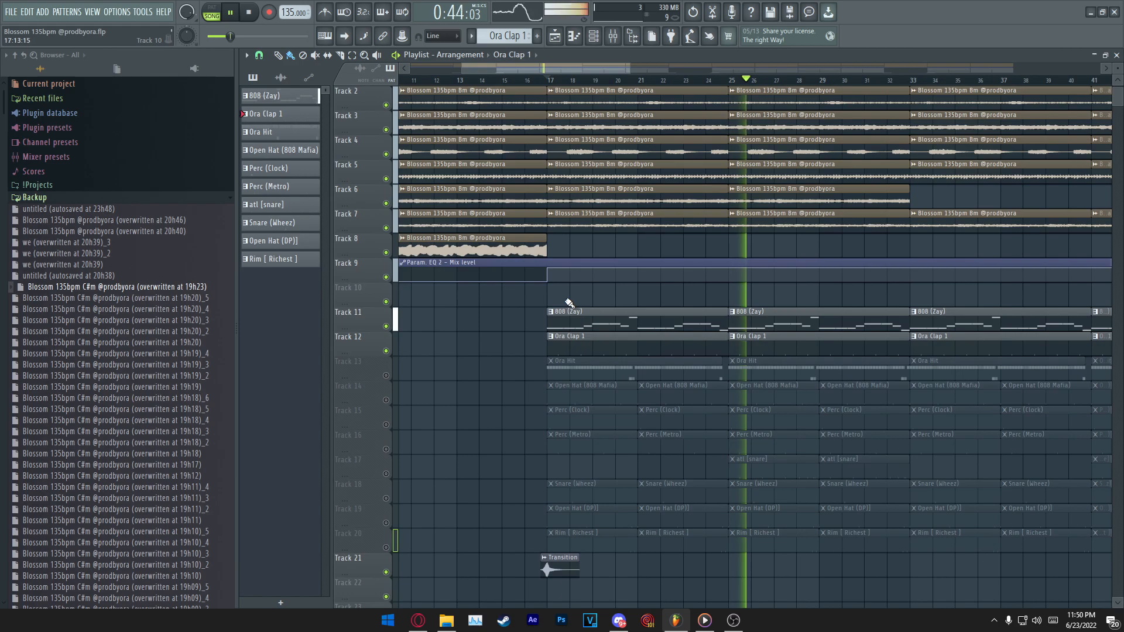
Bring in the Ora Hit on track 13 with the stems, 808 and clap, keeping tracks 14 to 20 muted.
right_click(386, 375)
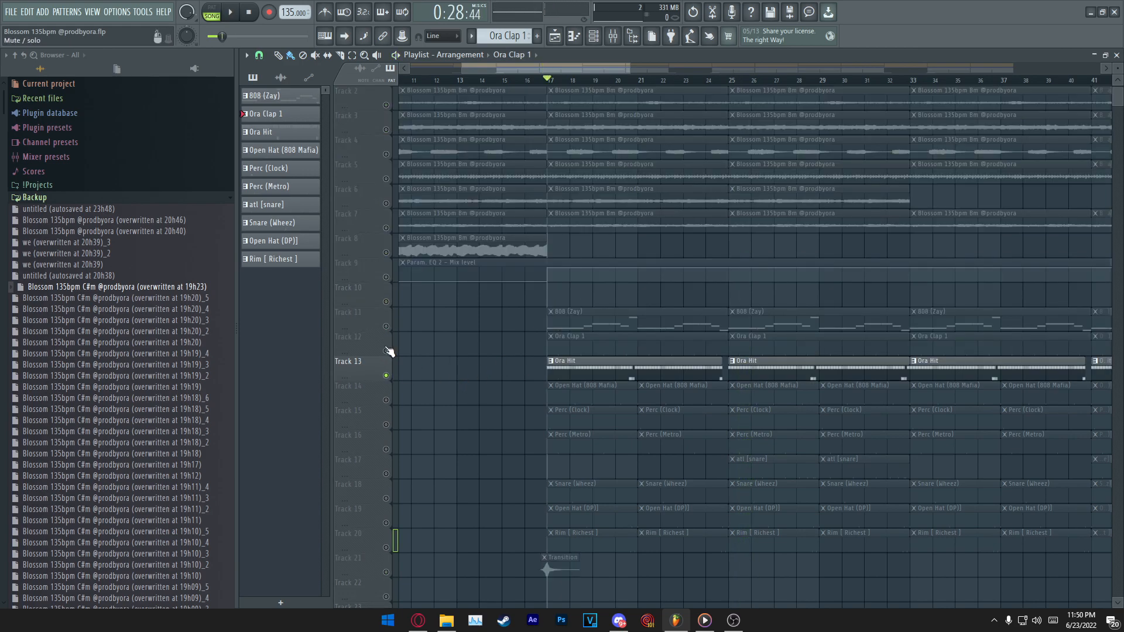
left_click(386, 350)
right_click(386, 376)
left_click_drag(386, 400, 387, 547)
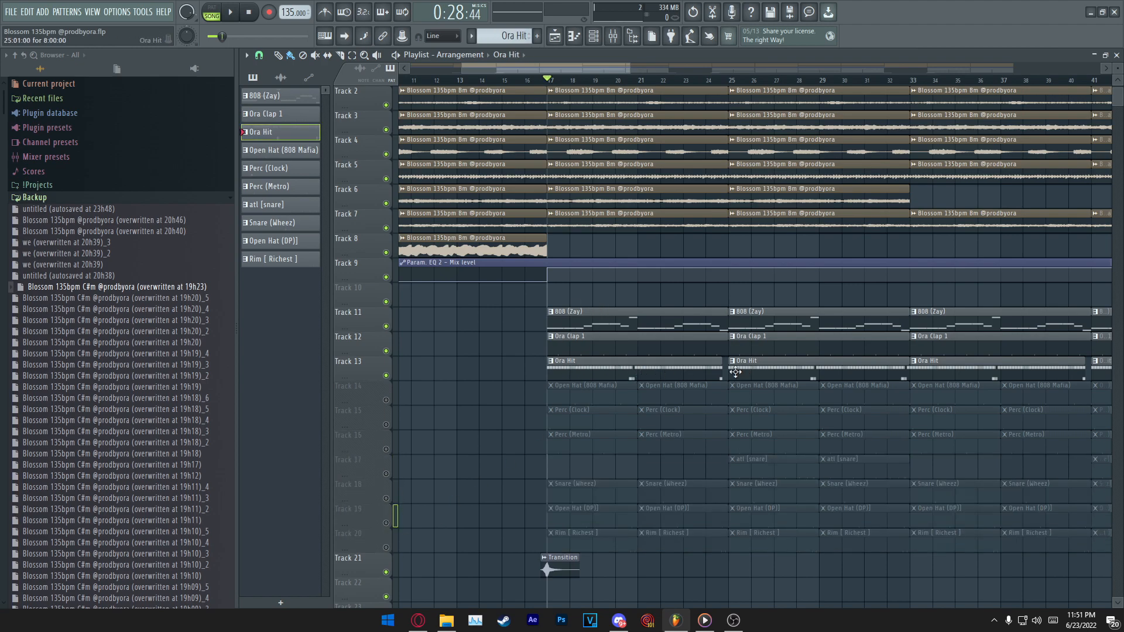
Open the Ora Hit pattern in the piano roll, select all its notes and return to the playlist.
double_click(696, 368)
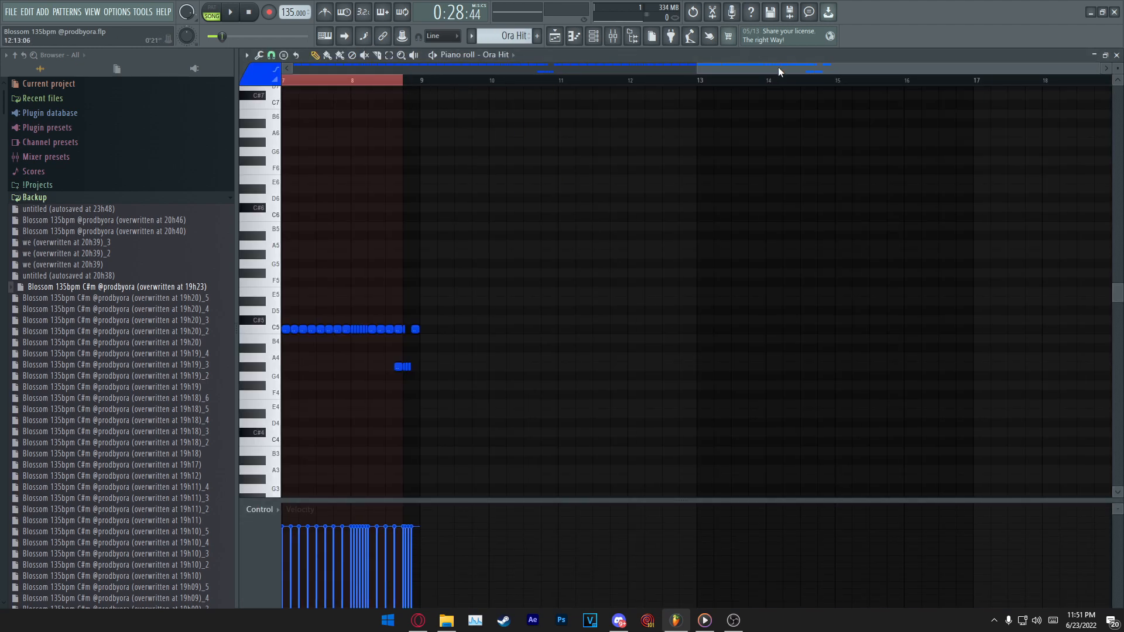
scroll(781, 71, "up", 5)
key("ctrl+a")
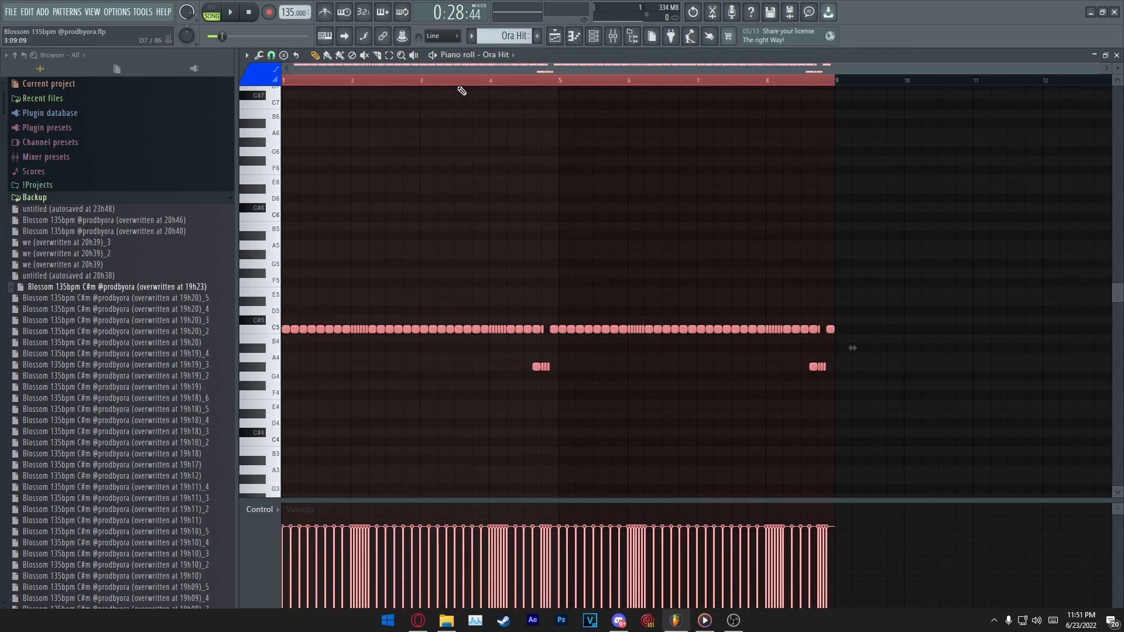
key("F5")
scroll(552, 89, "up", 2)
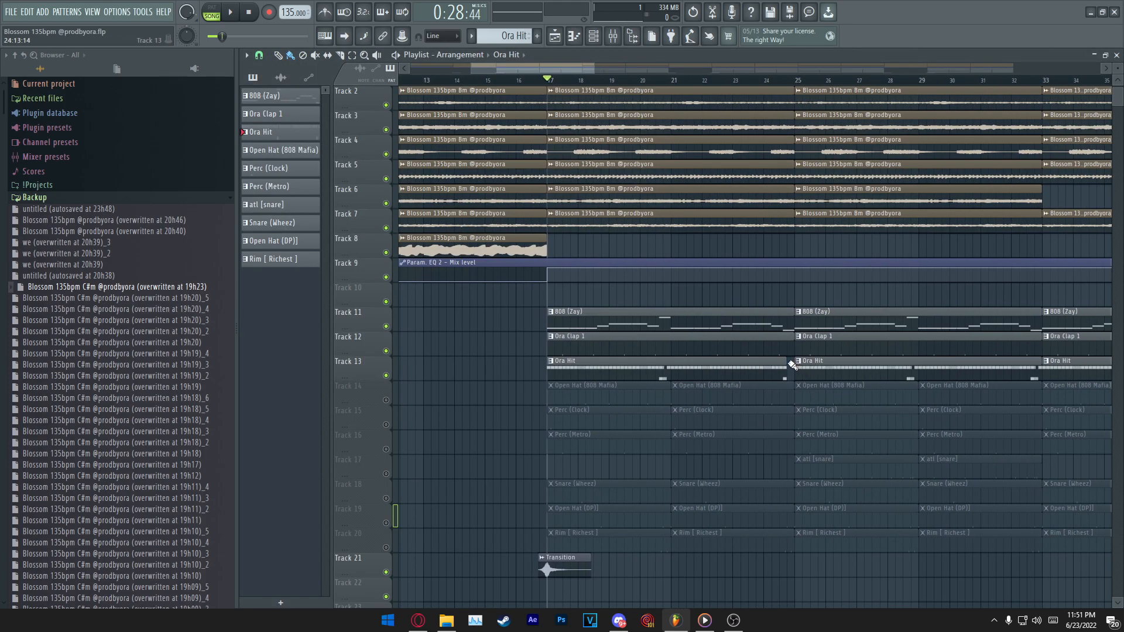
Reopen the Ora Hit pattern and follow its C5 hits and lower rolls in the piano roll during playback.
double_click(651, 375)
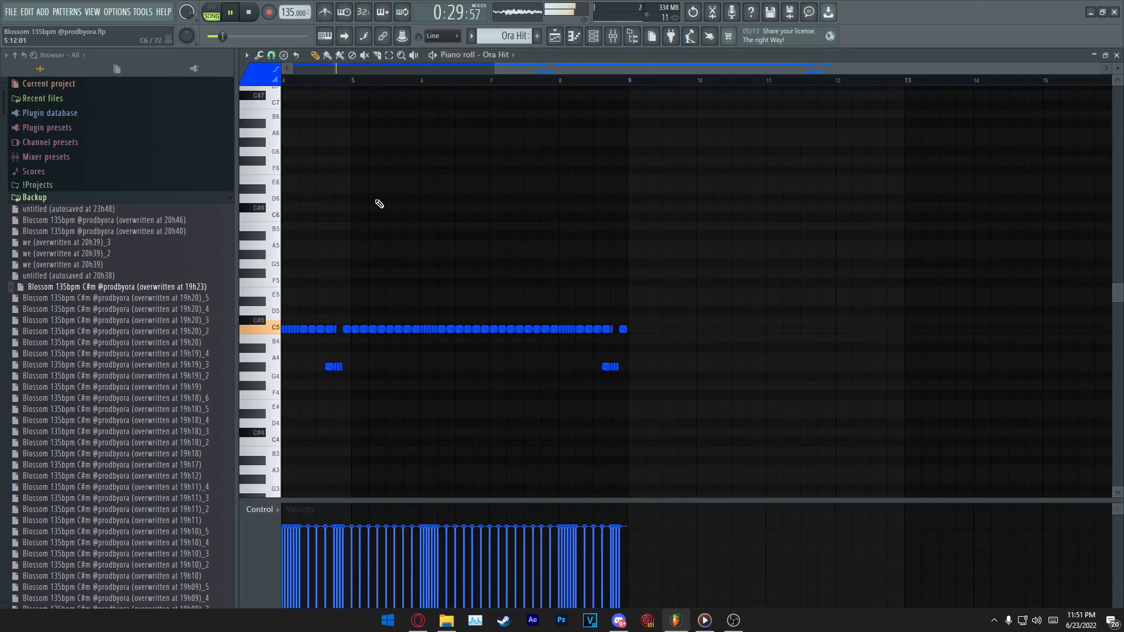
scroll(351, 84, "up", 2)
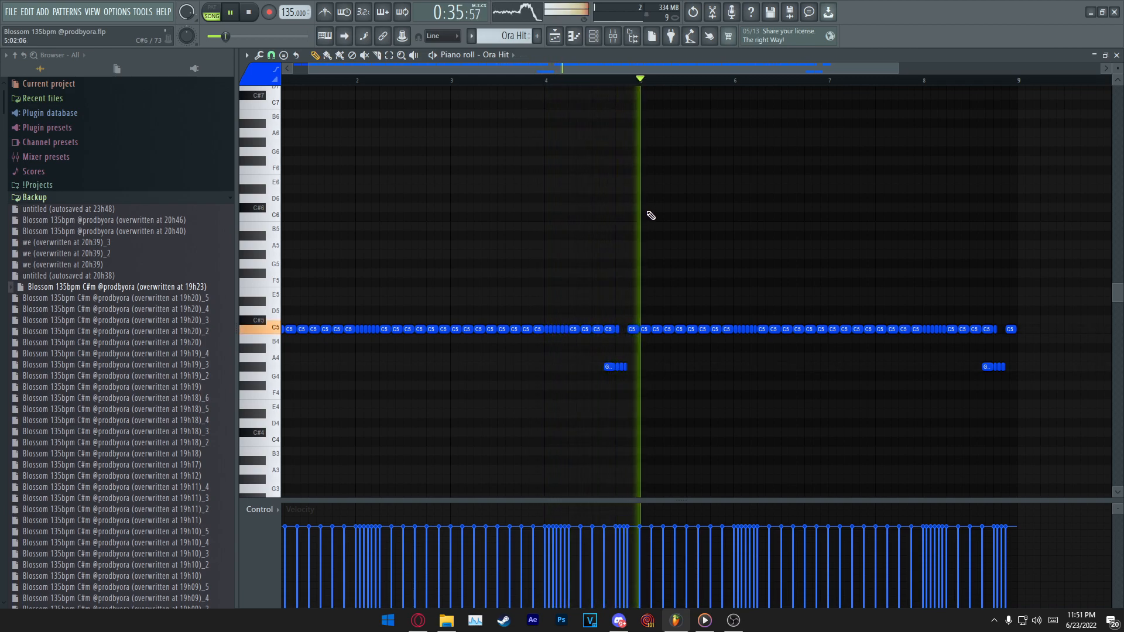
left_click_drag(557, 69, 634, 71)
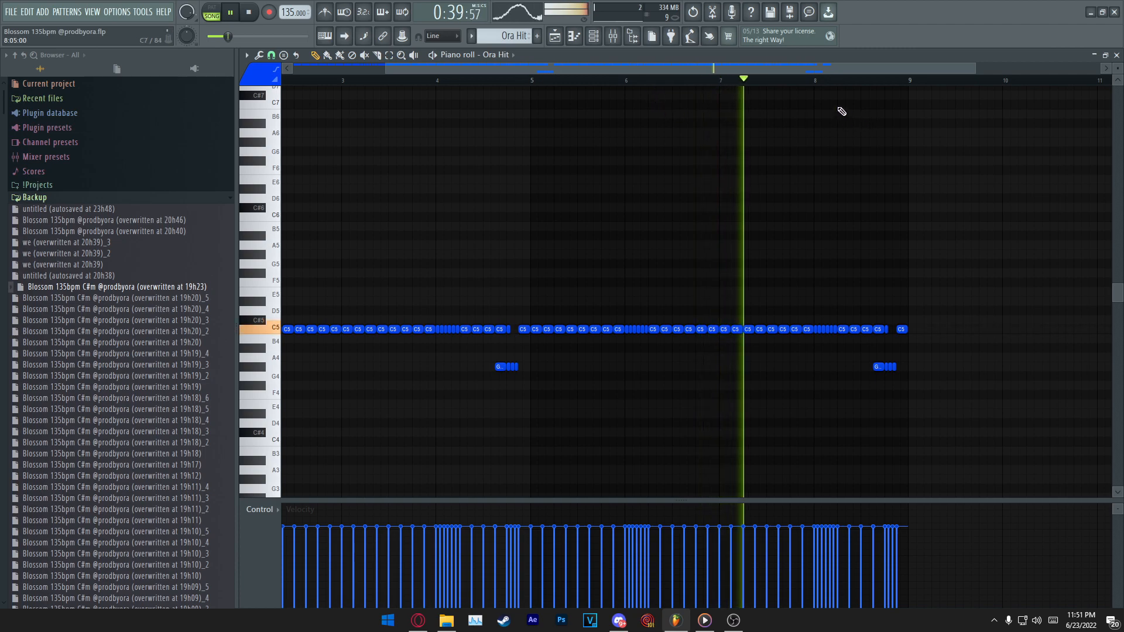
scroll(845, 85, "up", 2)
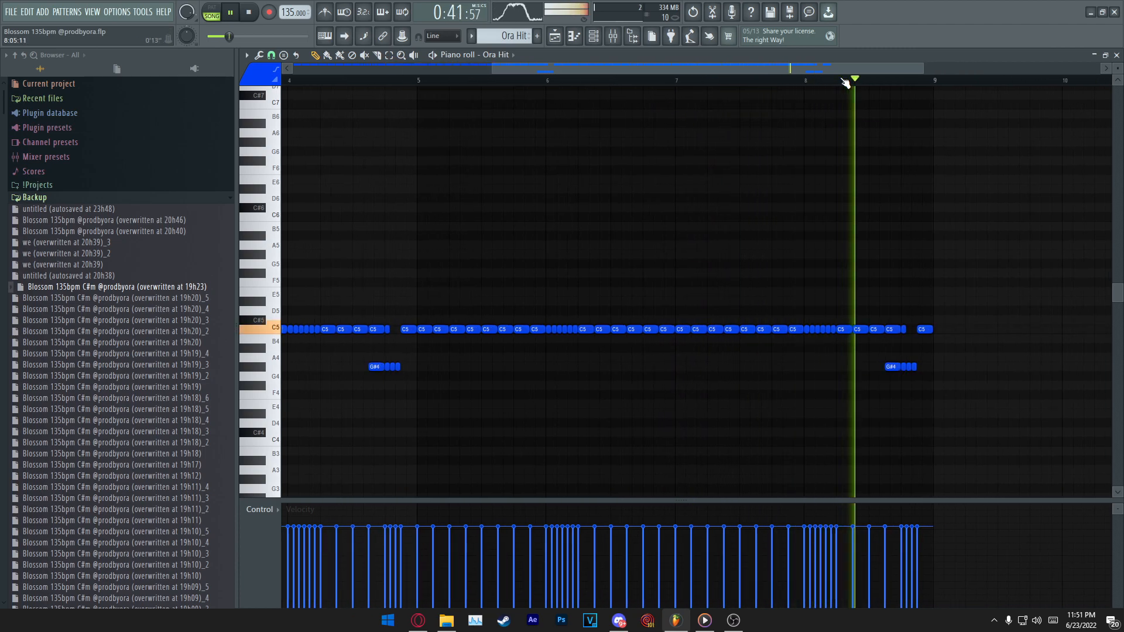
scroll(843, 81, "down", 2)
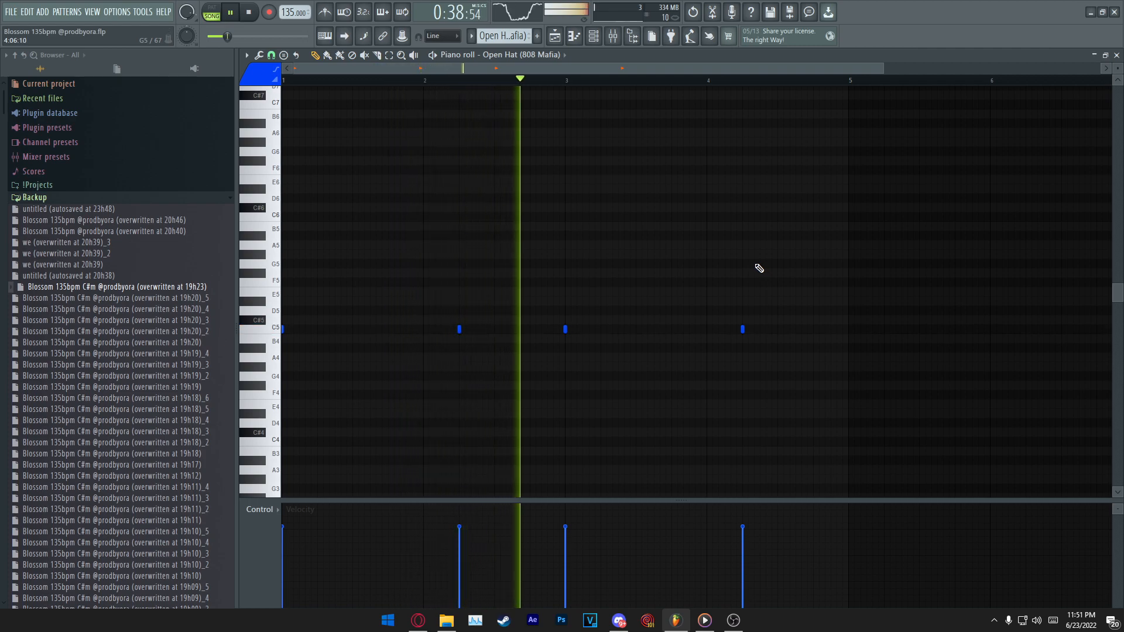
Collapse the browser's Backup folder, and view the Open Hat (DP) notes in the piano roll during playback.
left_click(113, 199)
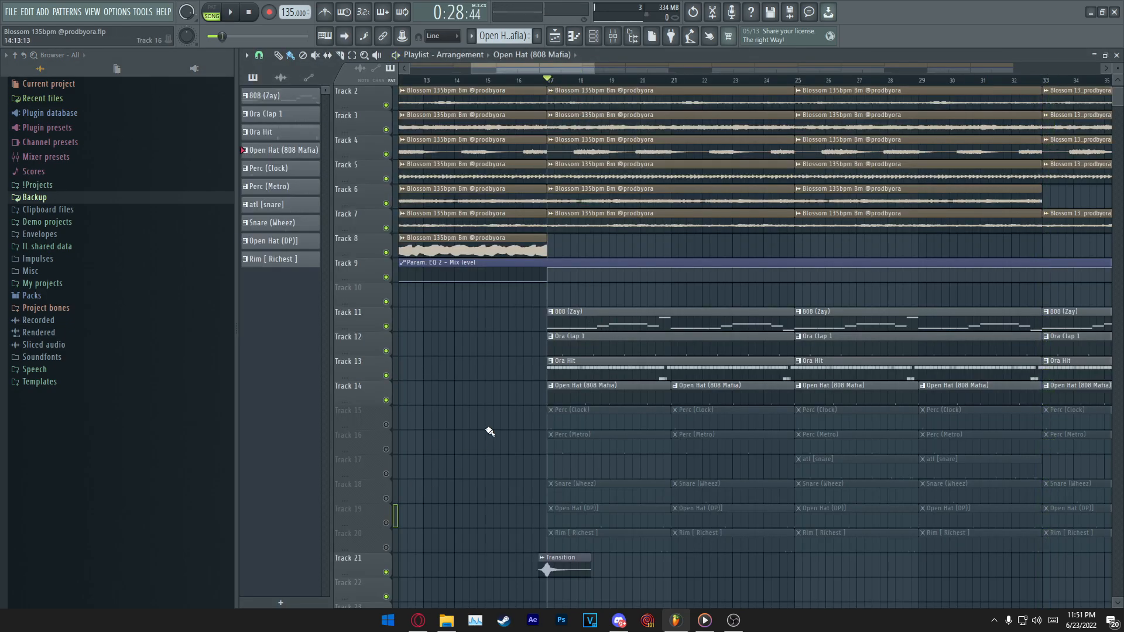
double_click(554, 518)
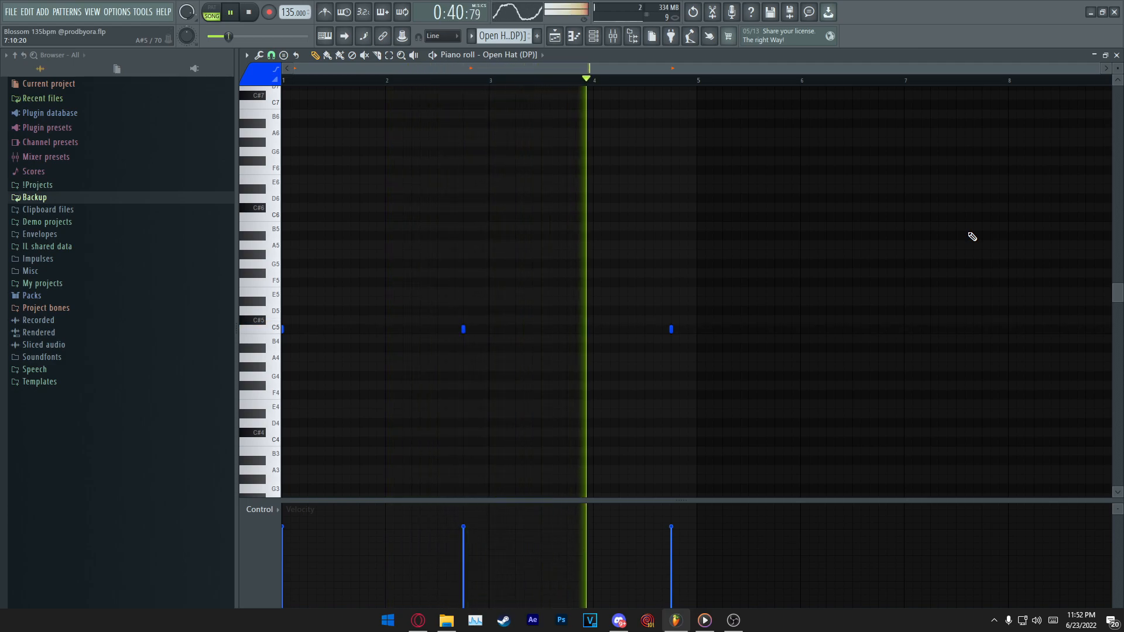
key("F5")
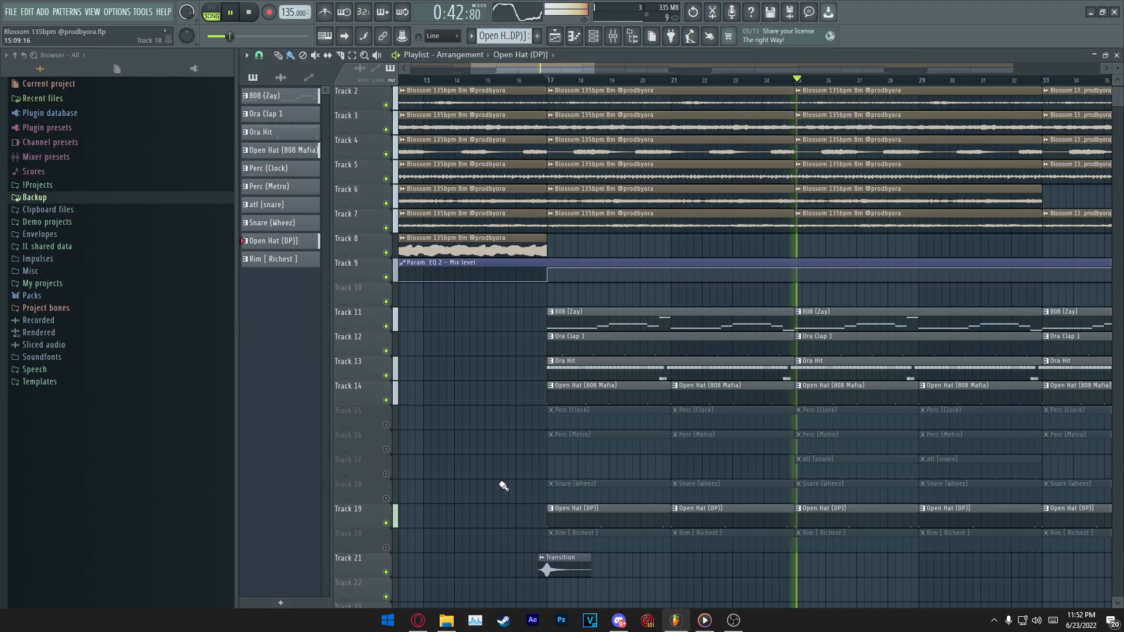
Unmute track 15 and view the Perc (Clock) pattern in the piano roll, stopping playback before returning to the playlist.
left_click(386, 425)
double_click(567, 425)
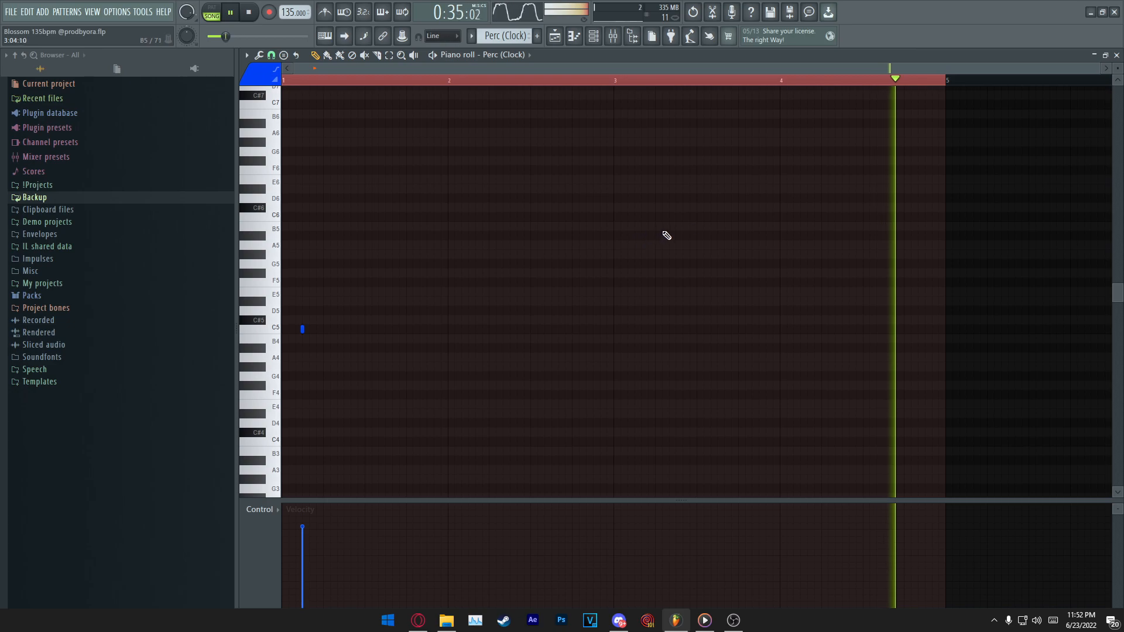
key("space")
key("F5")
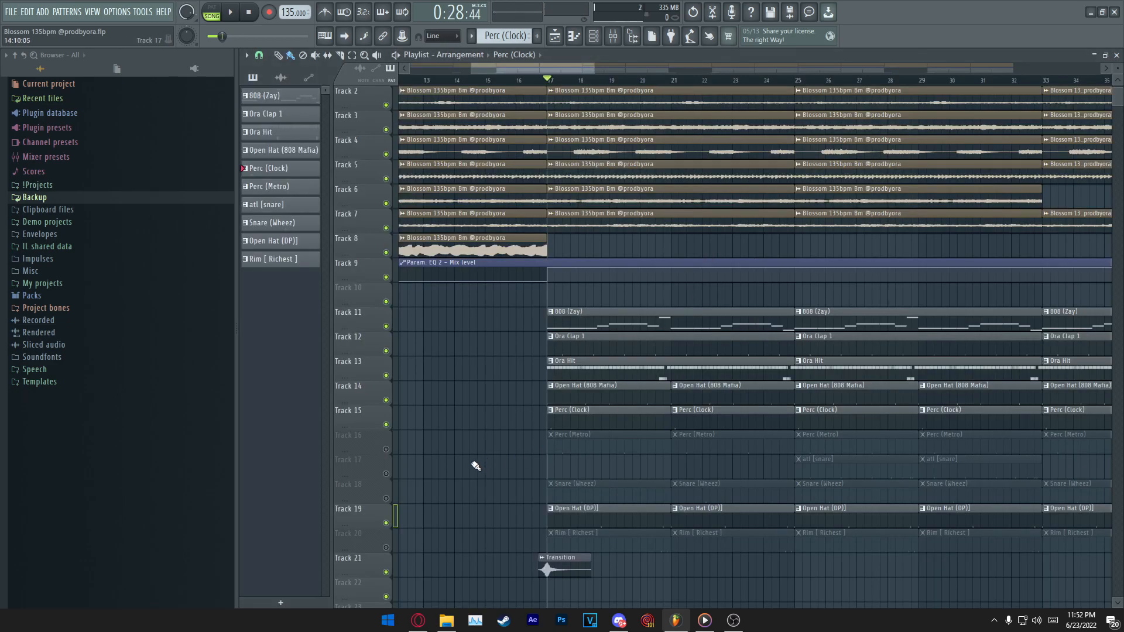
Inspect the Perc (Metro) pattern's notes in the piano roll, return to the playlist and start playback from bar 17.
left_click(602, 443)
key("F7")
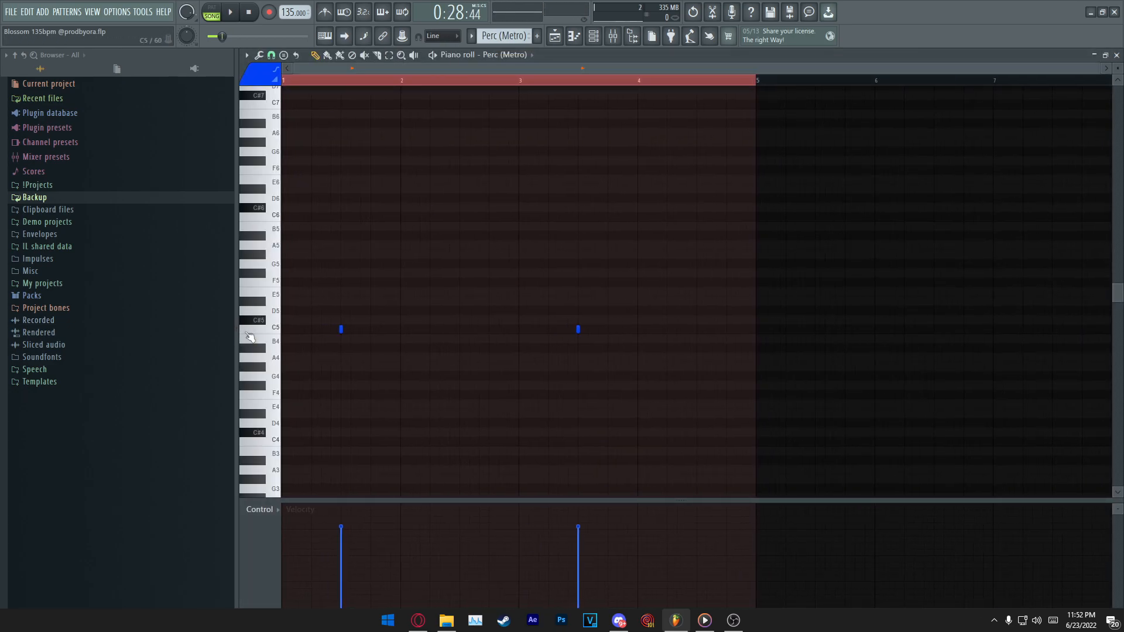
scroll(556, 76, "up", 3)
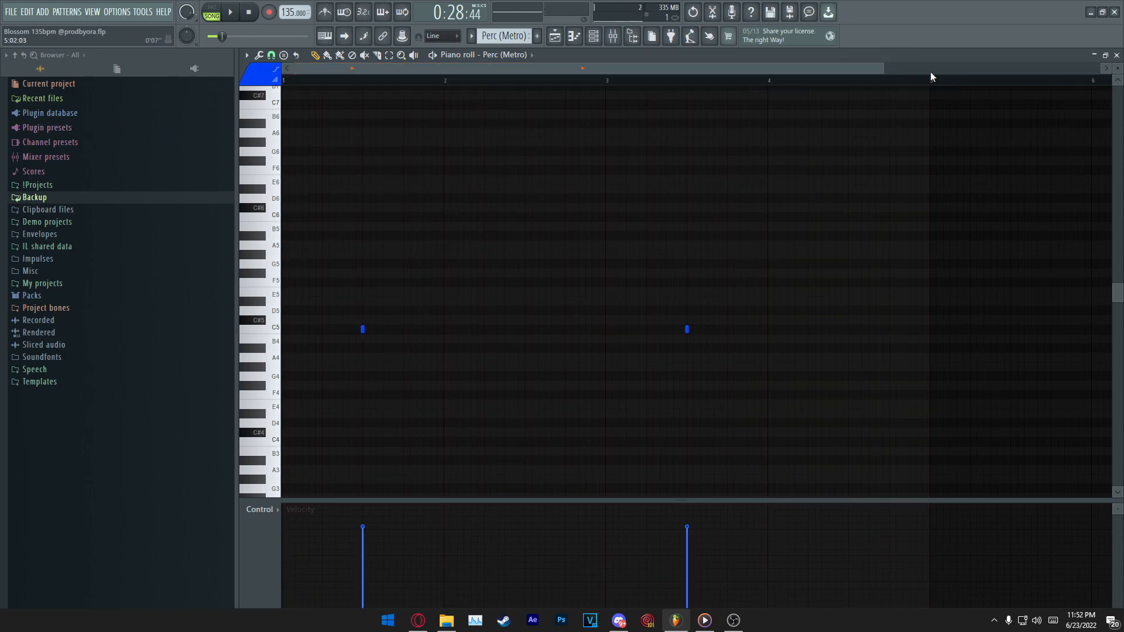
key("ctrl+a")
key("F5")
key("space")
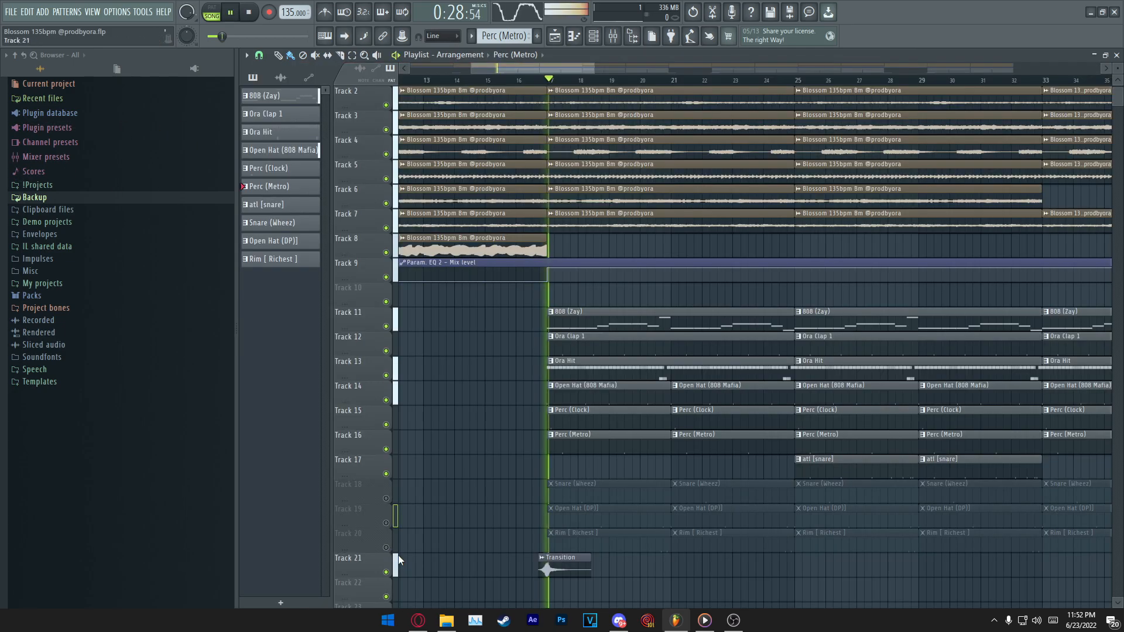
Follow the Perc (Metro) hits in the piano roll while the beat plays and return to the playlist.
key("F7")
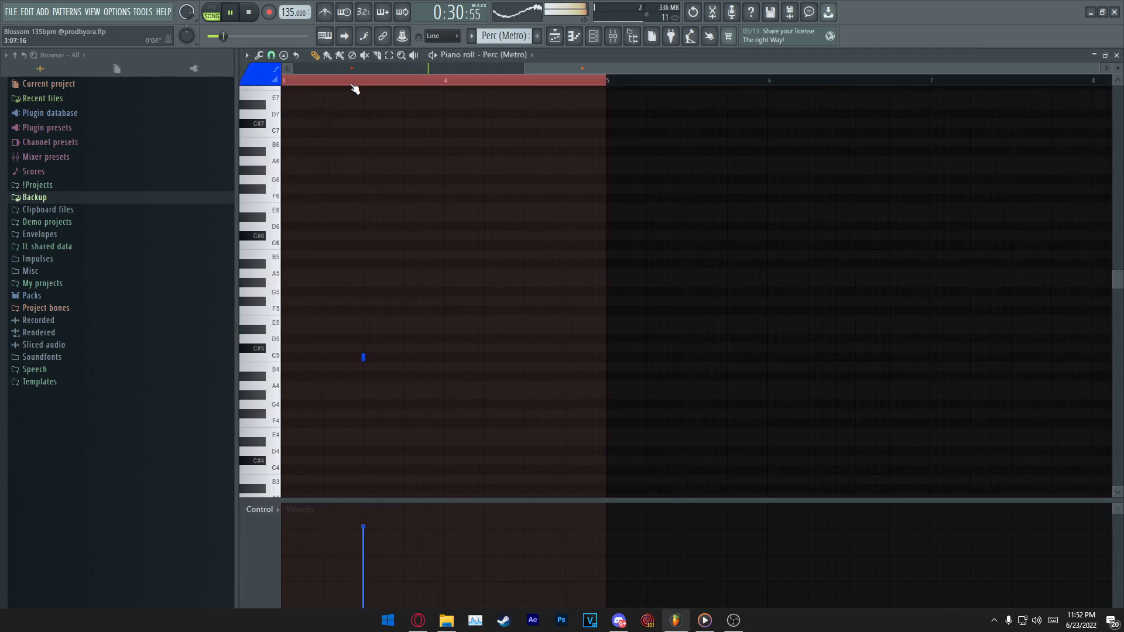
scroll(351, 88, "up", 1)
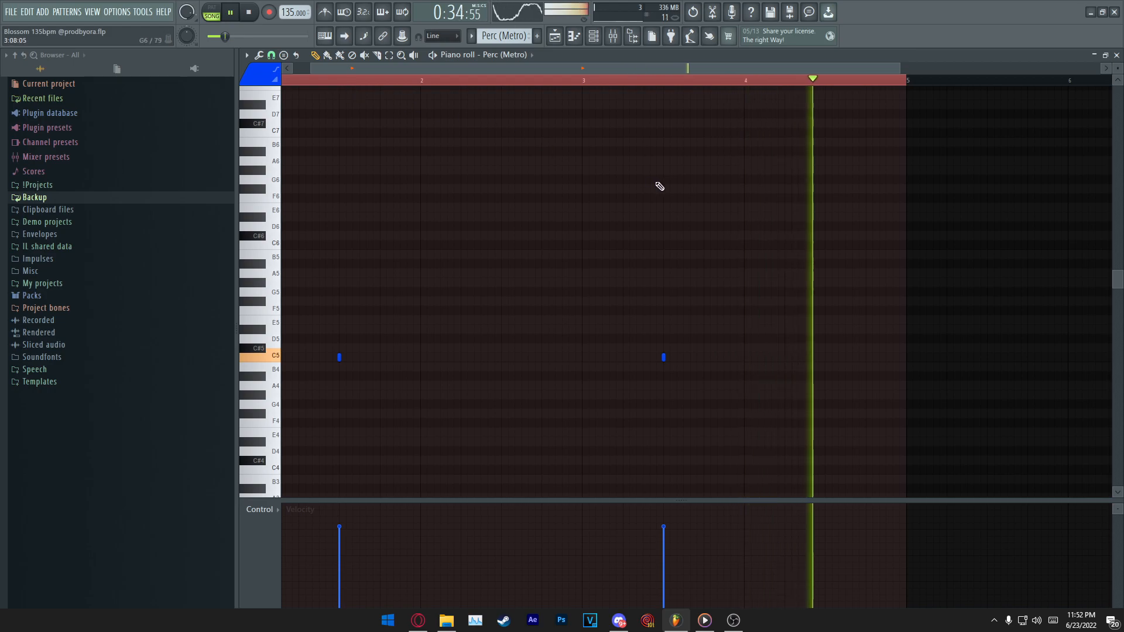
key("F5")
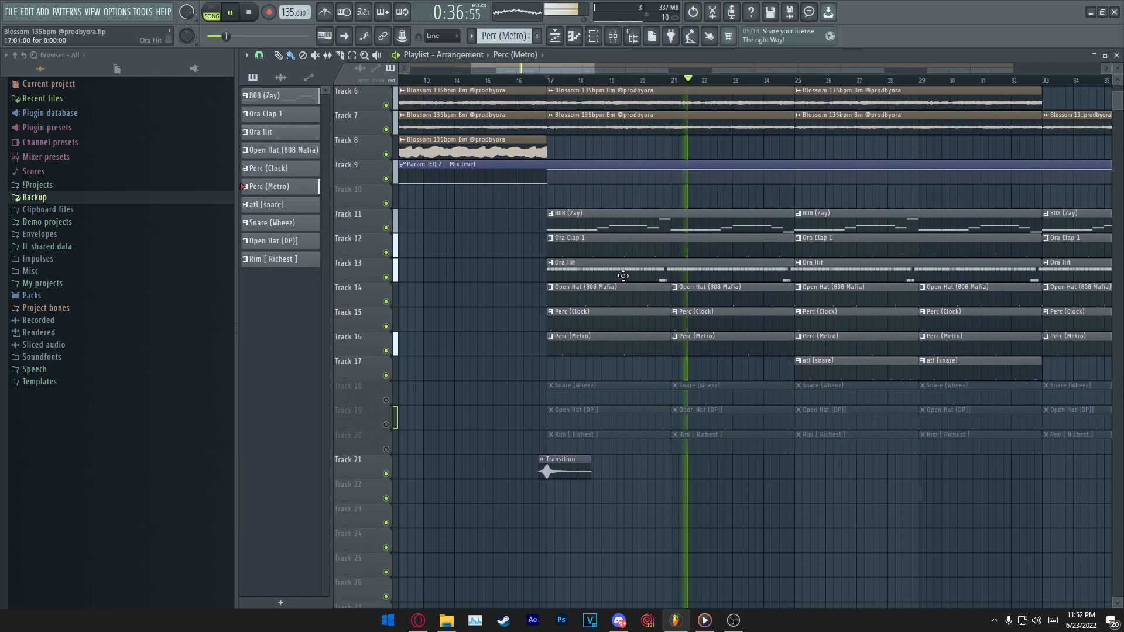
Open the Snare (Wheez) pattern in the piano roll, play it, return to the playlist and stop playback.
double_click(584, 401)
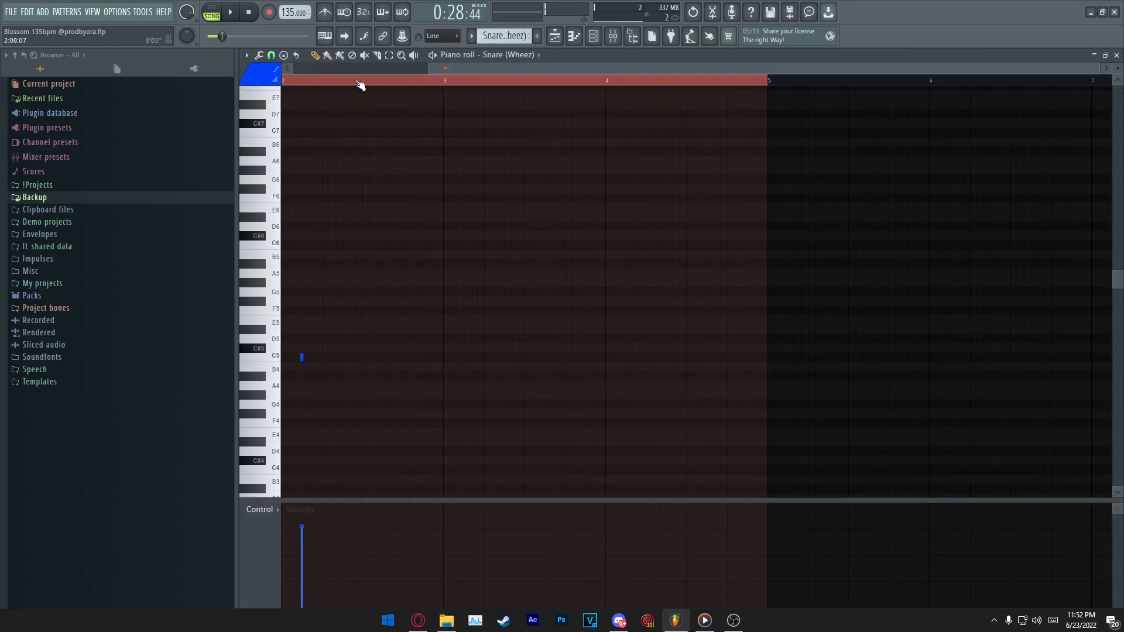
key("space")
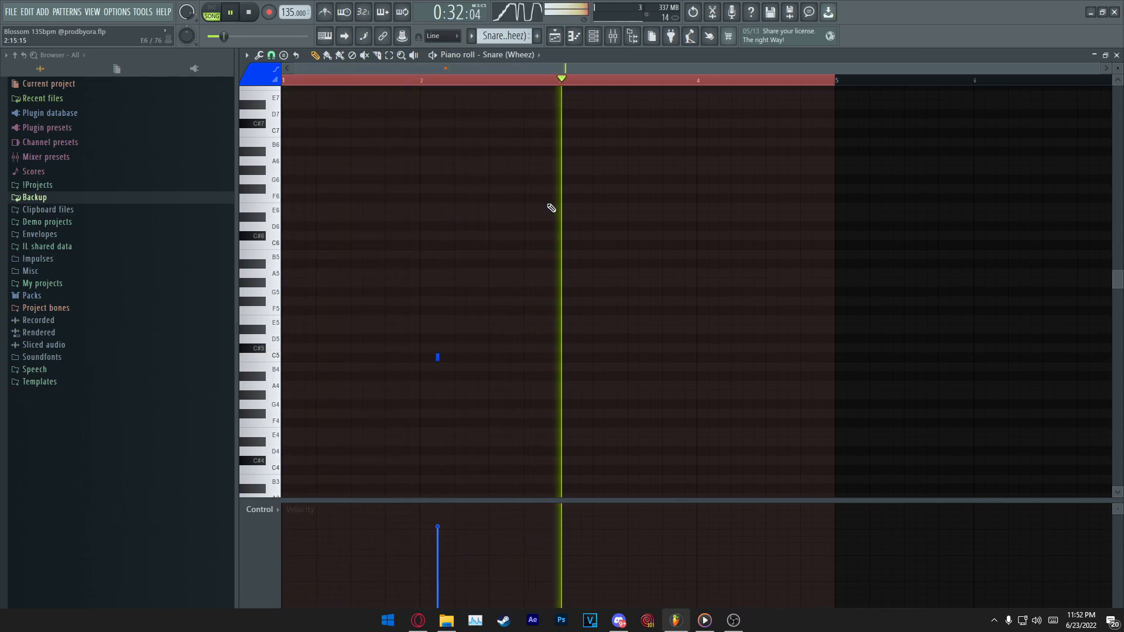
key("F5")
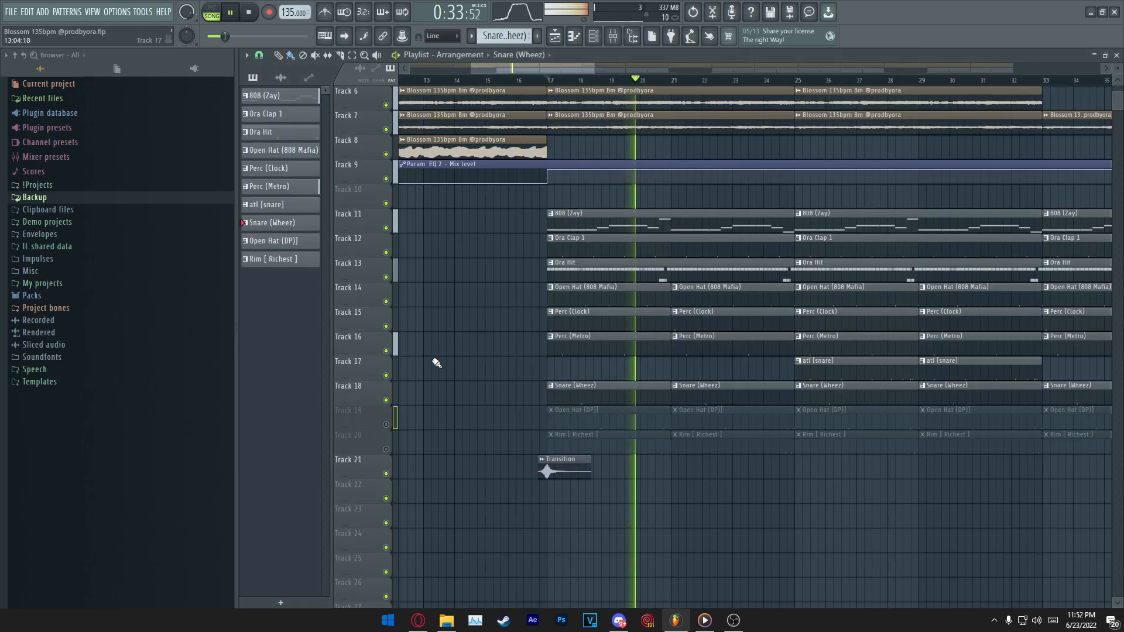
key("space")
Unmute tracks 19 and 20, and play the Rim [ Richest ] pattern in the piano roll before returning to the playlist.
left_click(387, 425)
left_click(386, 449)
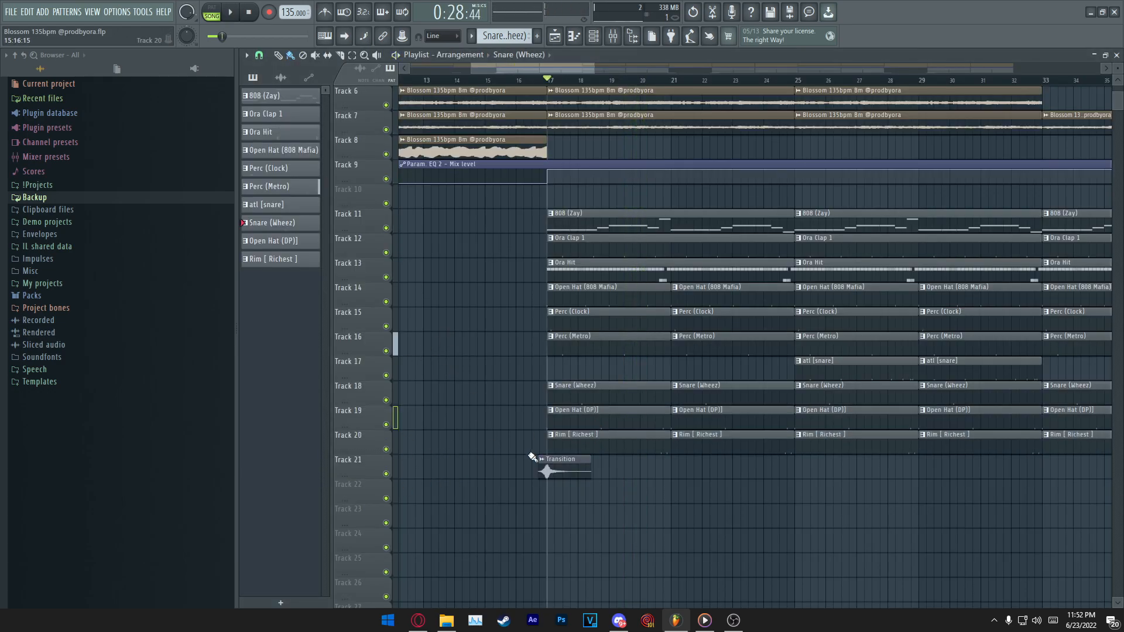
key("F7")
scroll(381, 131, "down", 1)
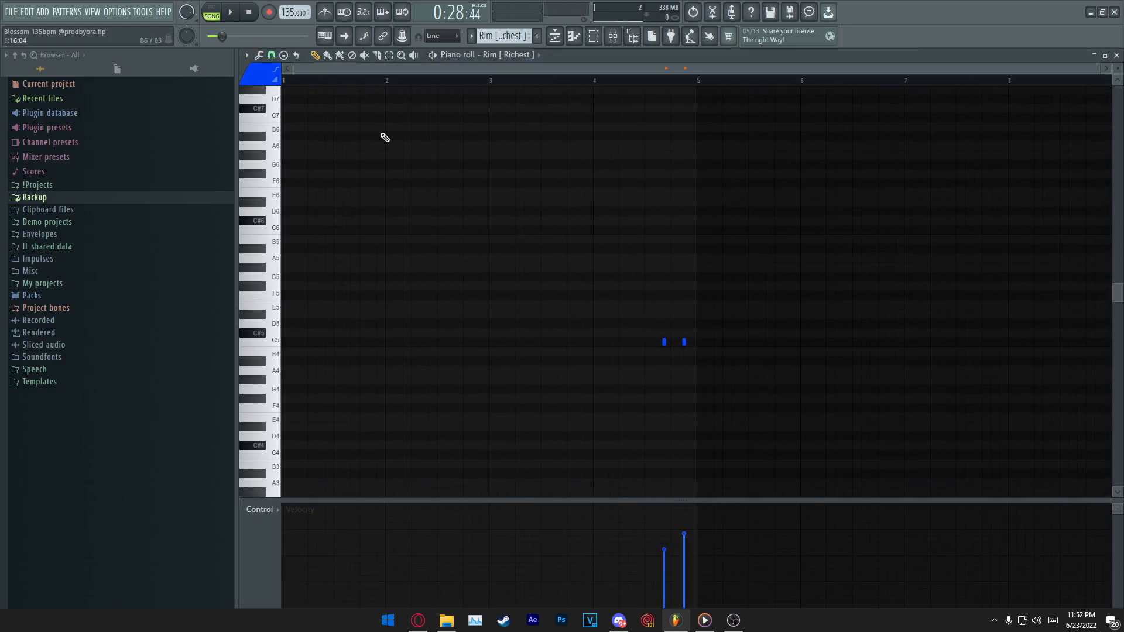
key("space")
scroll(678, 253, "up", 2)
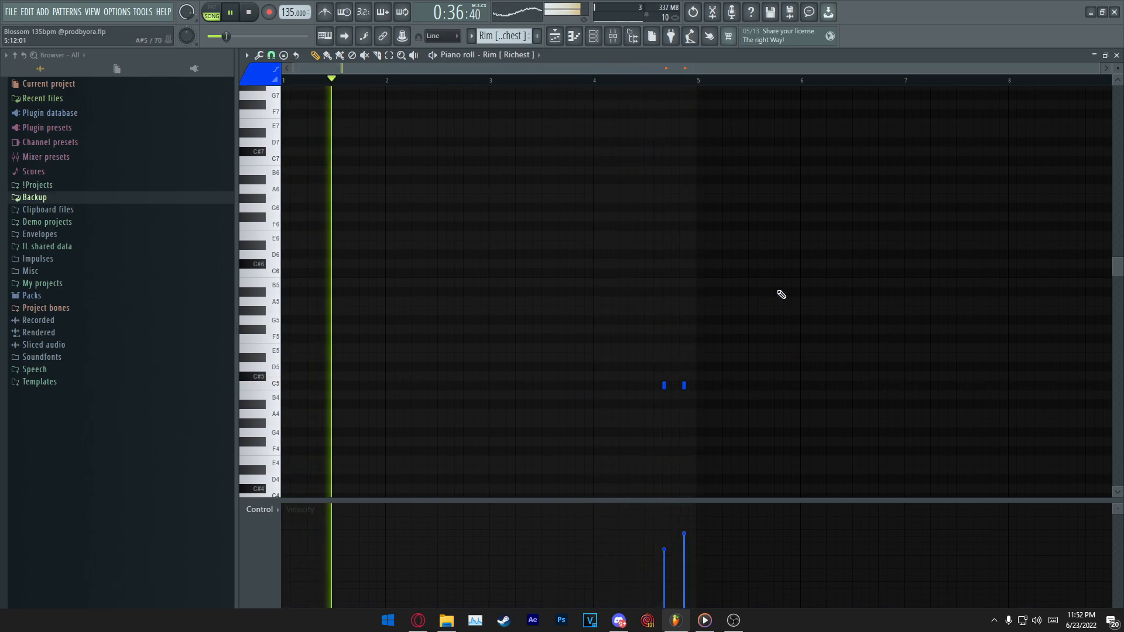
scroll(872, 215, "up", 3)
key("F5")
Find the atl [snare] clip on track 17 at bar 25 and view its notes in the piano roll during playback.
scroll(873, 206, "down", 2)
scroll(722, 76, "down", 4)
scroll(732, 87, "up", 1)
scroll(732, 87, "up", 4)
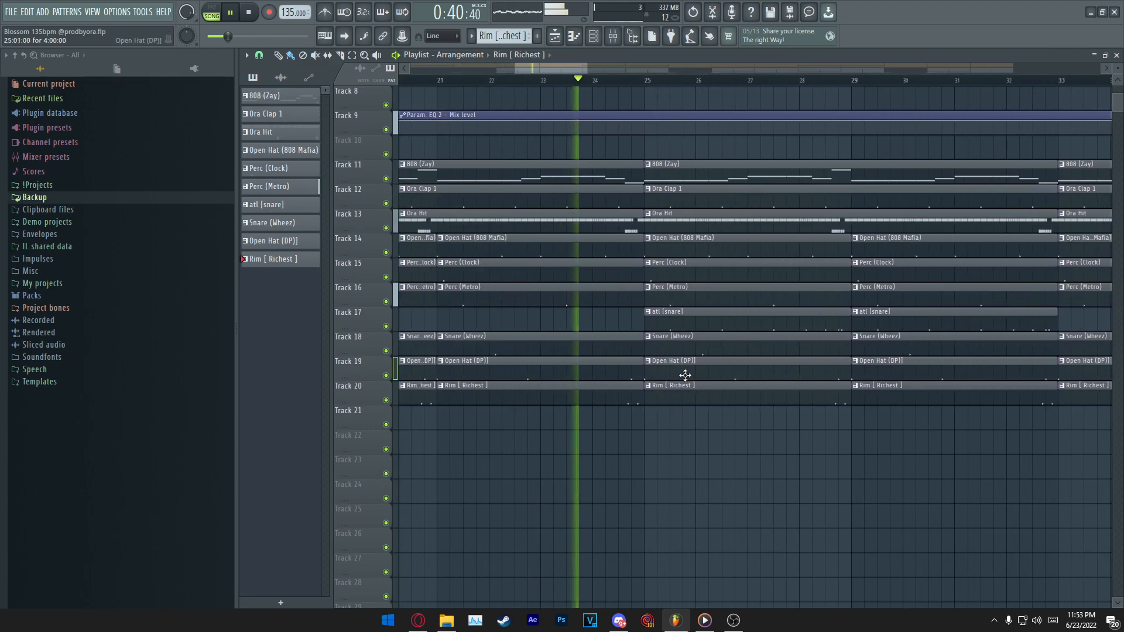
double_click(677, 325)
scroll(355, 225, "down", 2)
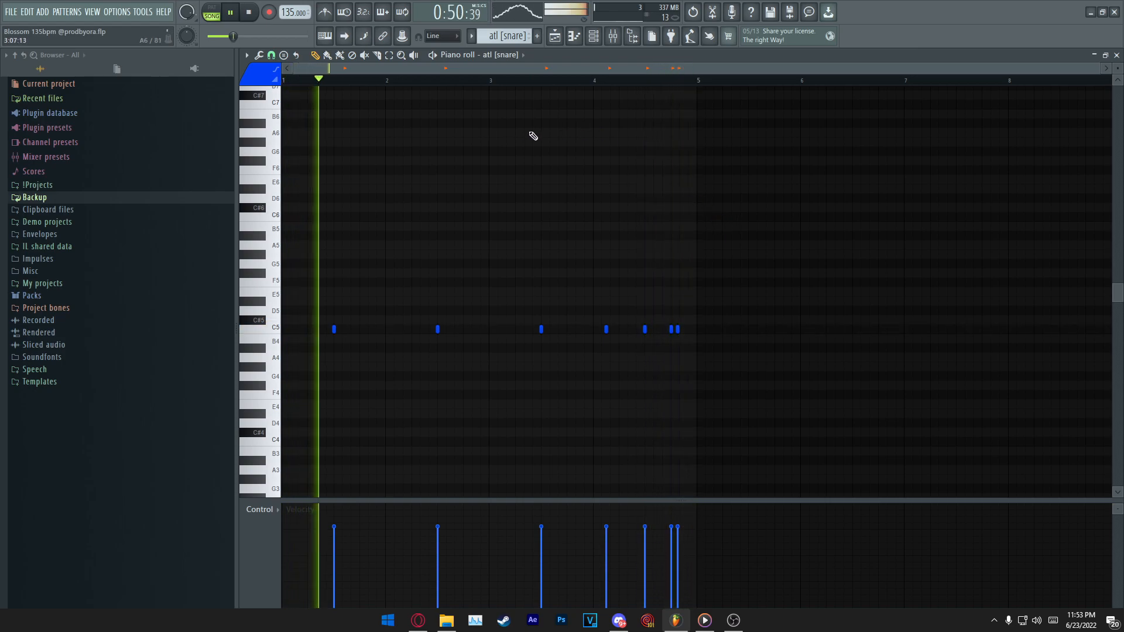
Follow the atl [snare] notes in the piano roll during playback, return to the playlist and stop playback.
scroll(439, 90, "up", 3)
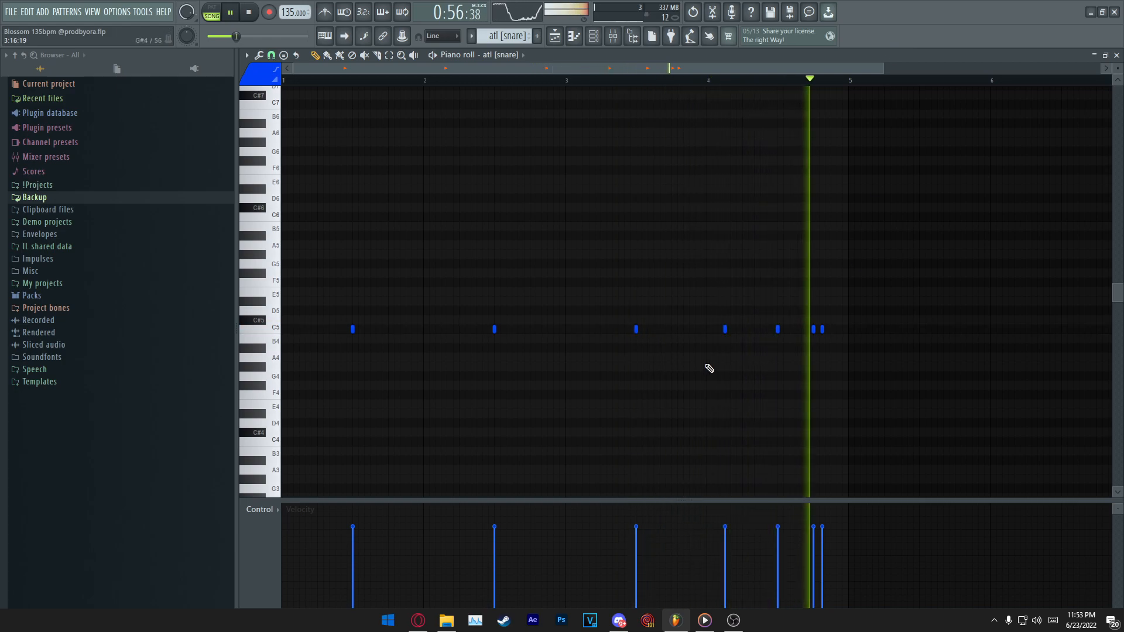
key("F5")
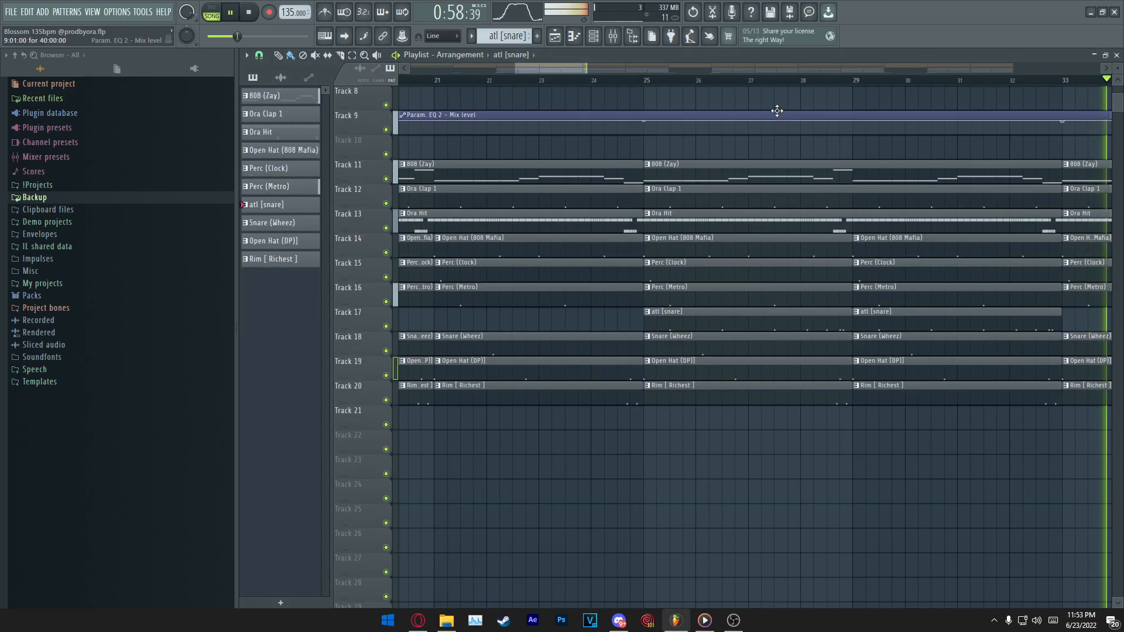
key("space")
Examine the arrangement in the playlist from its start, comparing the melody tracks 1 to 9 with the drum clips and track 21 transitions.
scroll(697, 218, "down", 2)
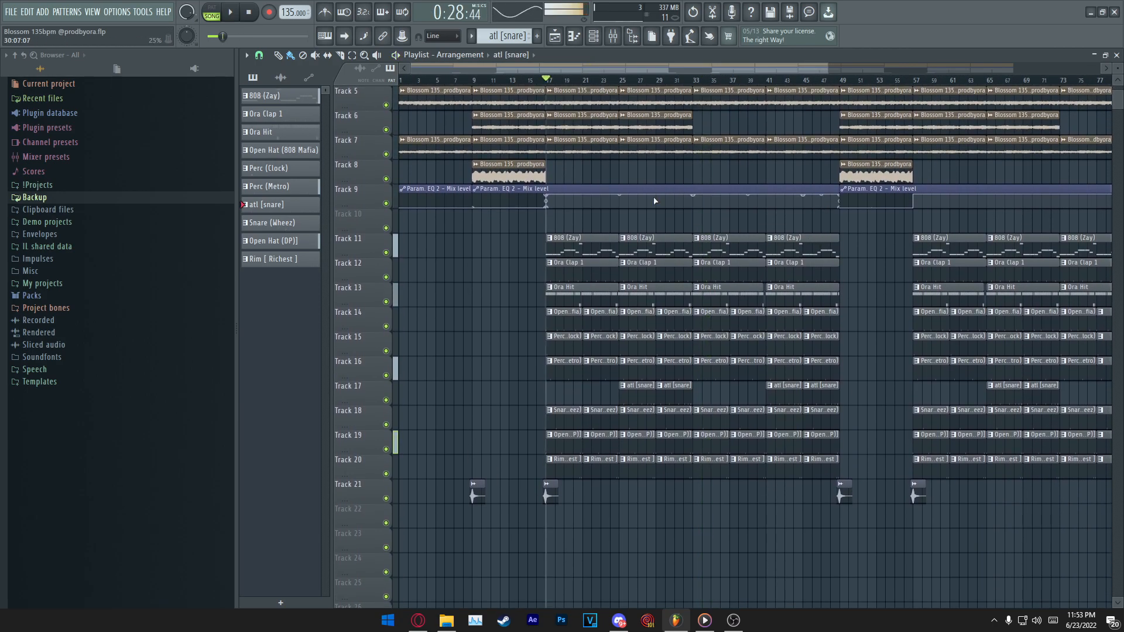
scroll(783, 306, "up", 3)
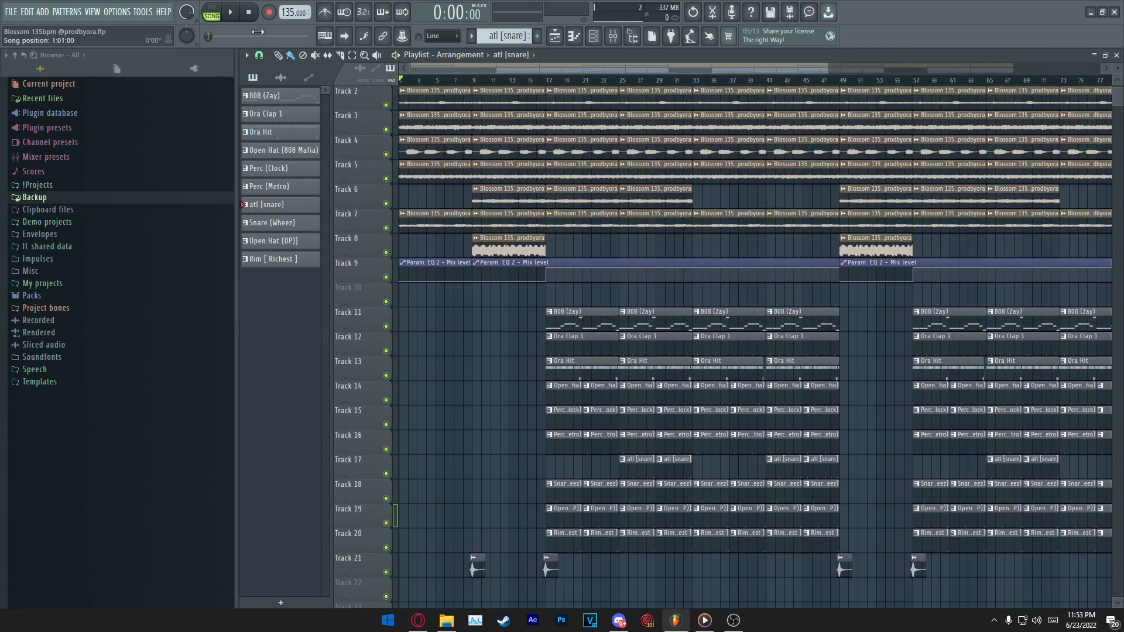
scroll(552, 203, "down", 1)
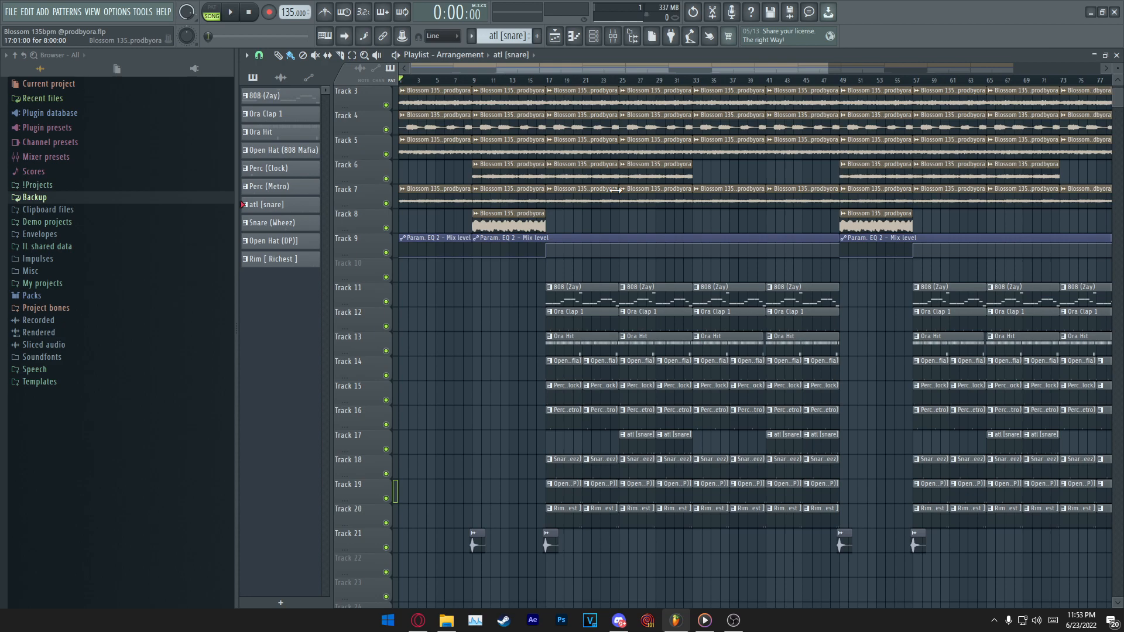
scroll(573, 154, "up", 3)
scroll(509, 97, "up", 2)
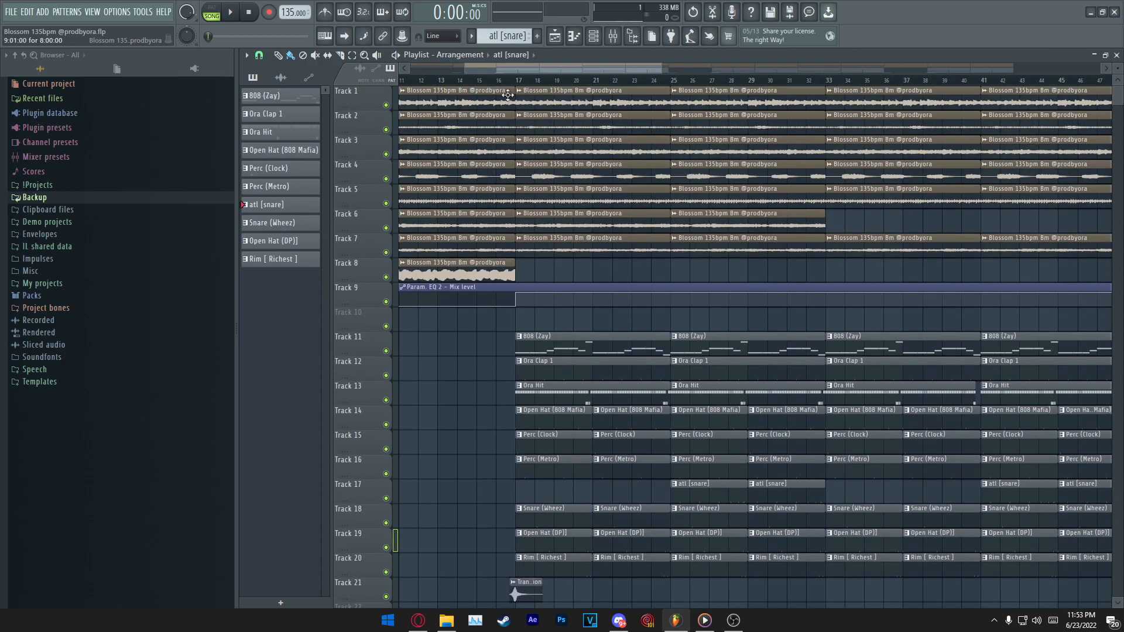
left_click_drag(525, 69, 467, 71)
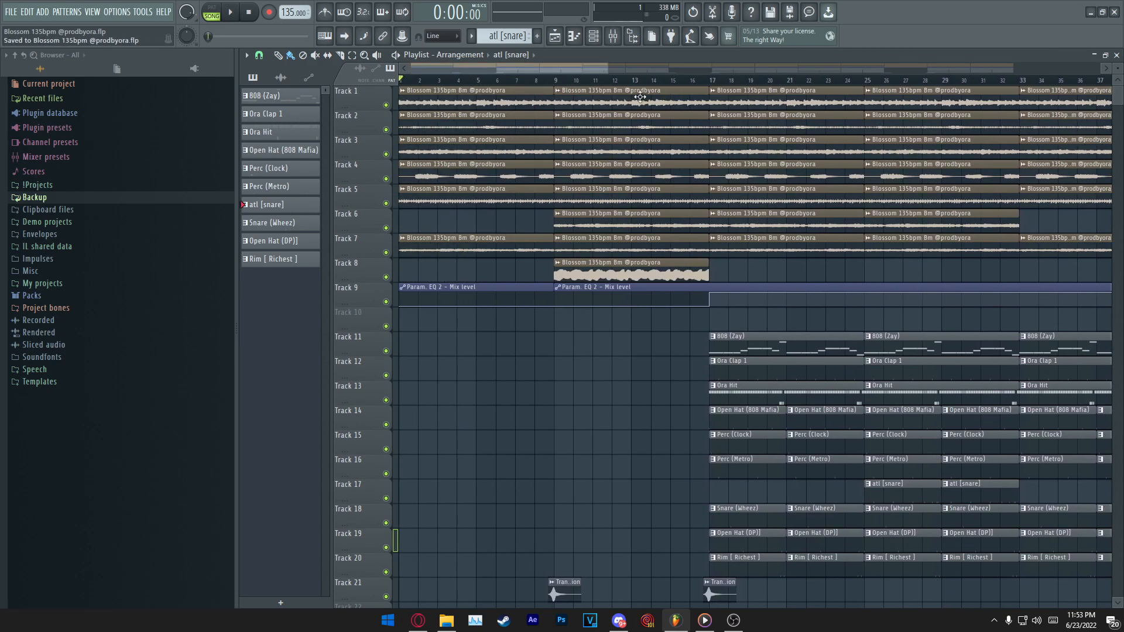
scroll(654, 85, "down", 4)
key("space")
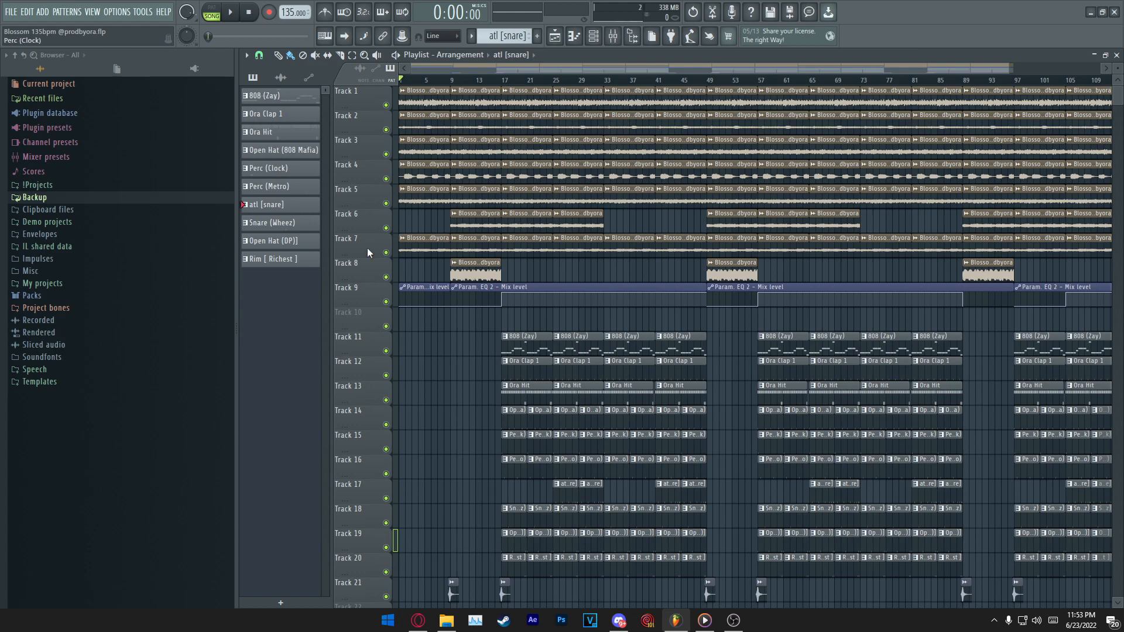
scroll(542, 198, "down", 2)
scroll(574, 84, "up", 1)
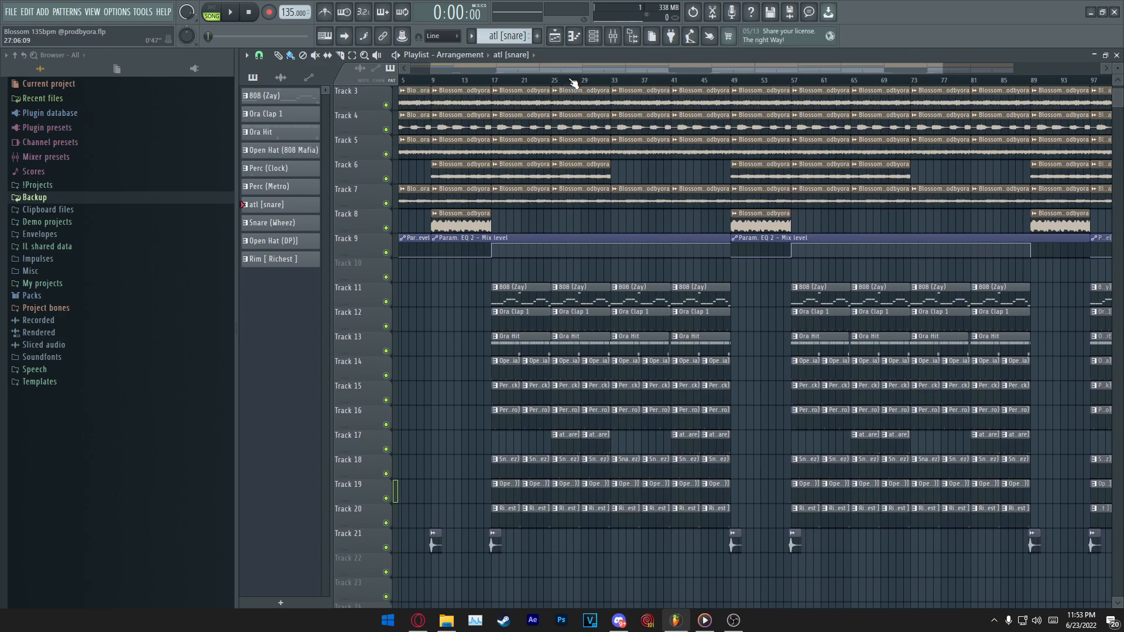
Show the 808 (Zay) pattern in the channel rack, then close the rack to view the playlist again.
scroll(527, 85, "up", 1)
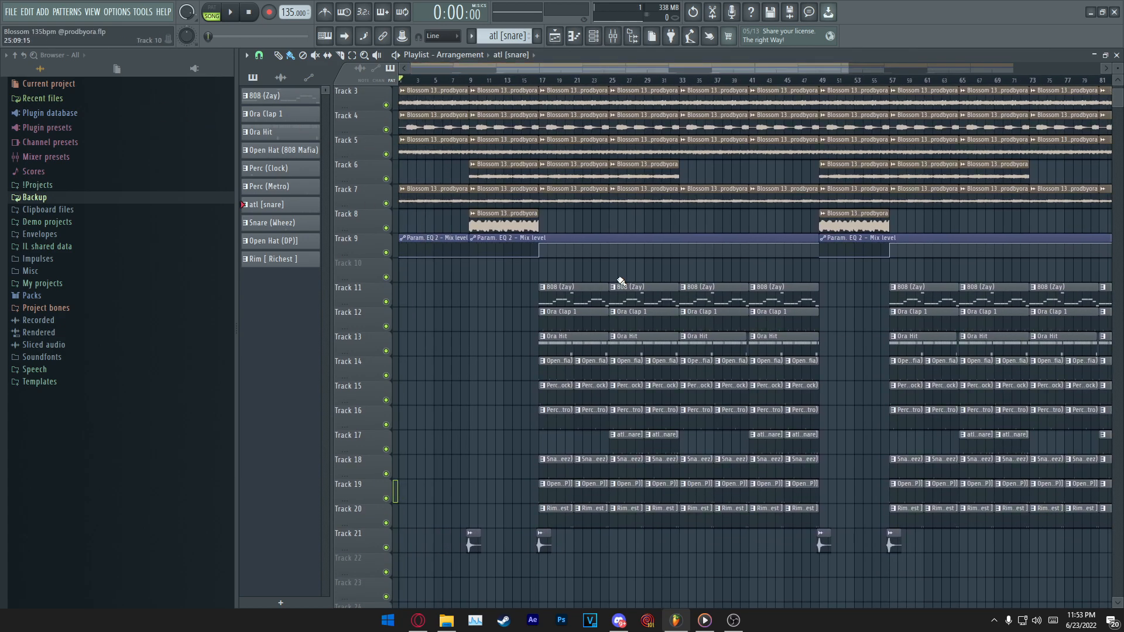
left_click(593, 36)
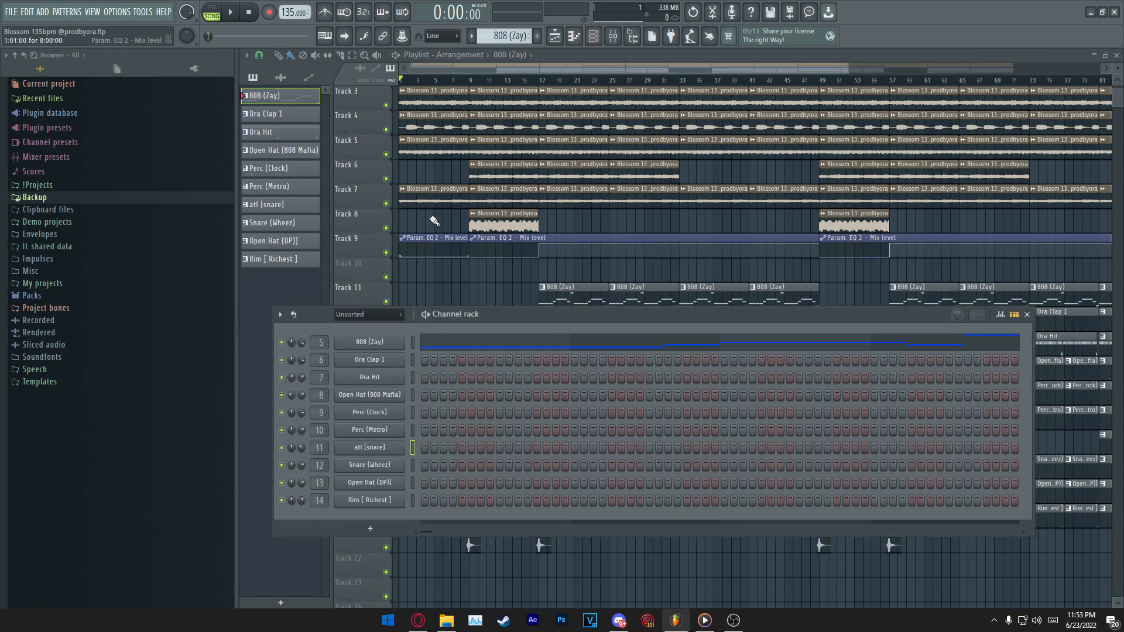
left_click(593, 37)
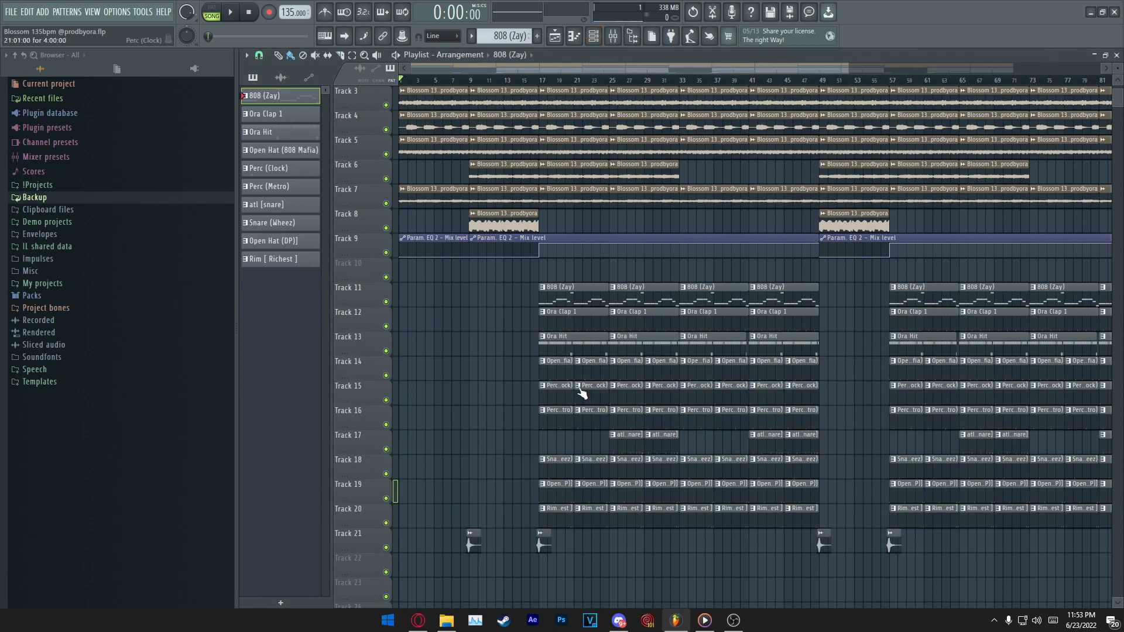